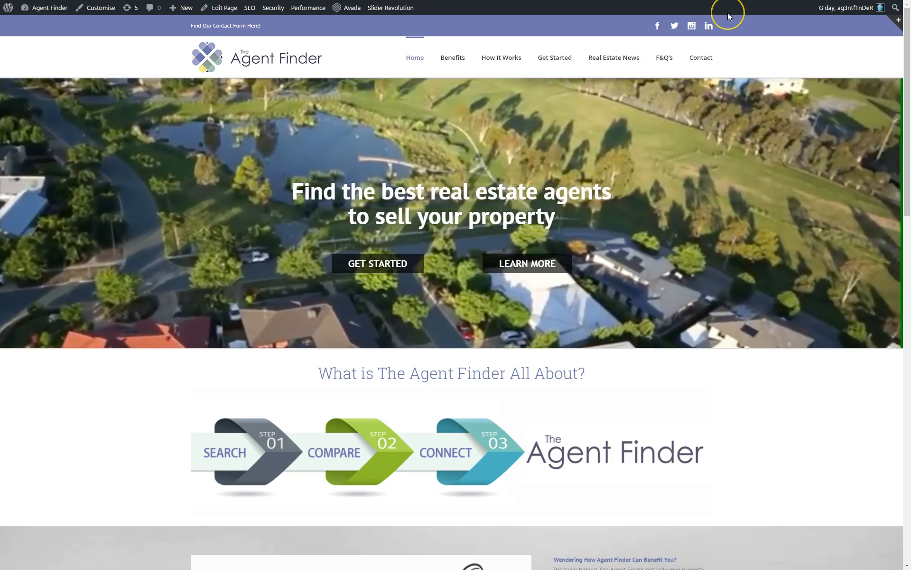
pyautogui.press('F11')
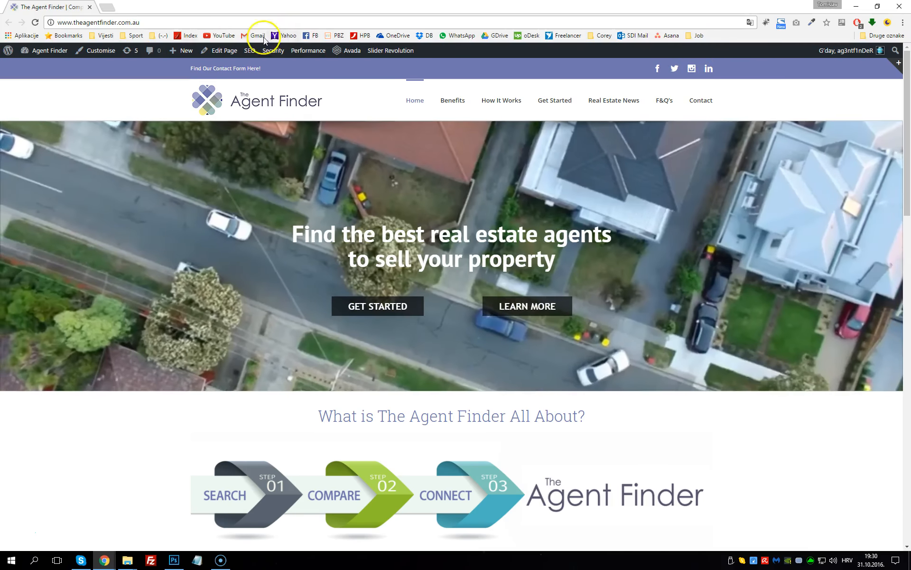
pyautogui.click(172, 20)
pyautogui.click(184, 18)
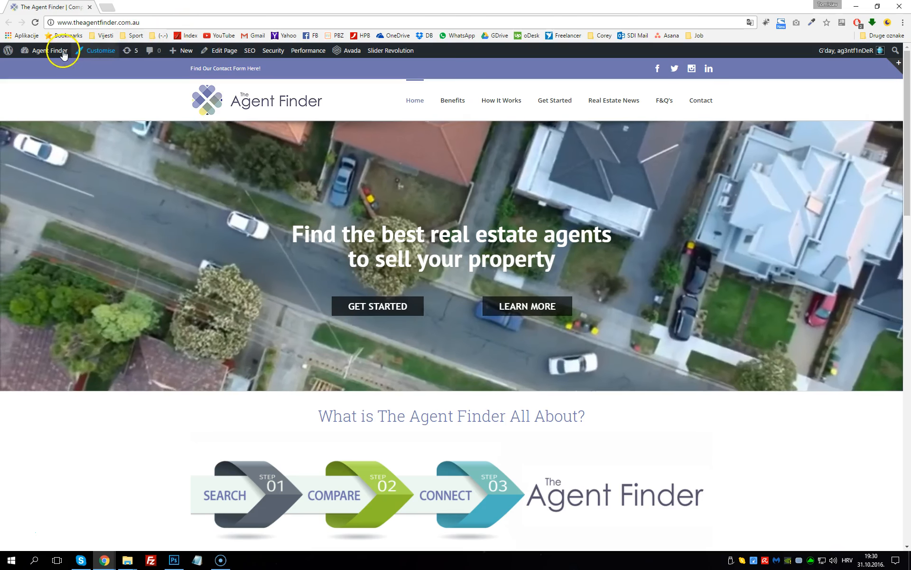
pyautogui.moveTo(57, 51)
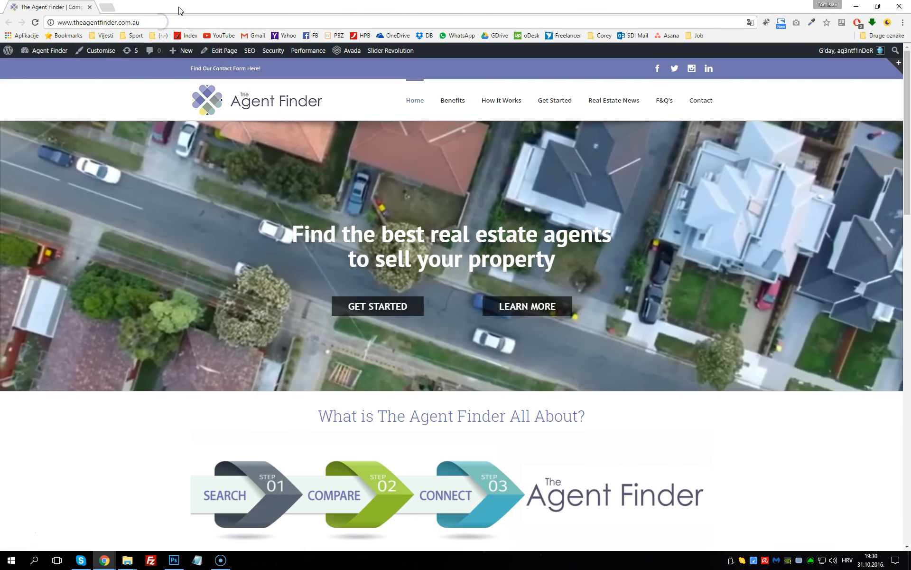
pyautogui.write('/w')
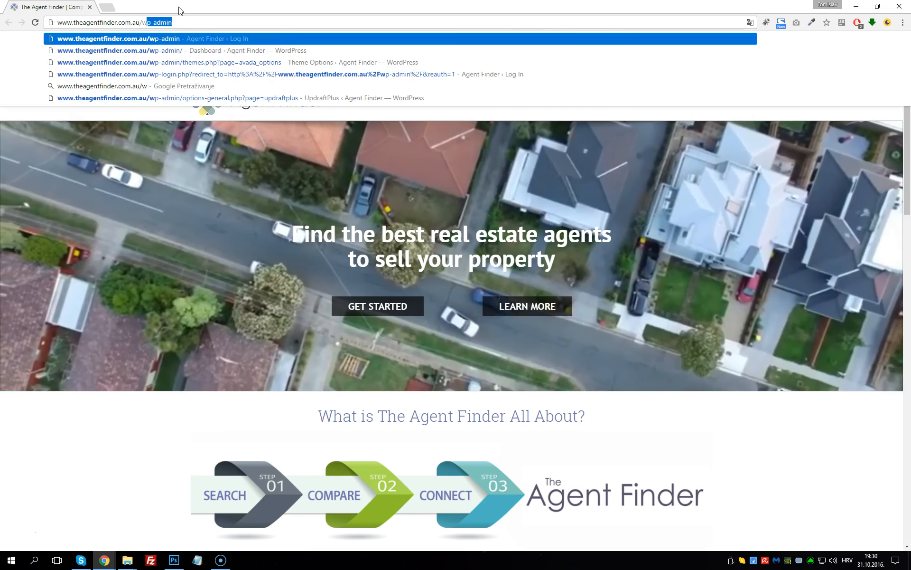
pyautogui.write('p-admin')
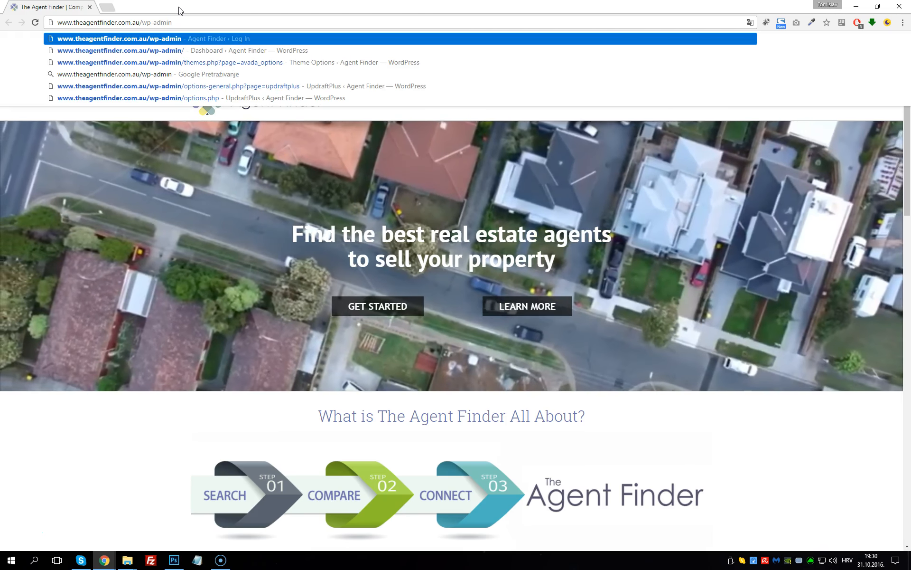
pyautogui.press('Return')
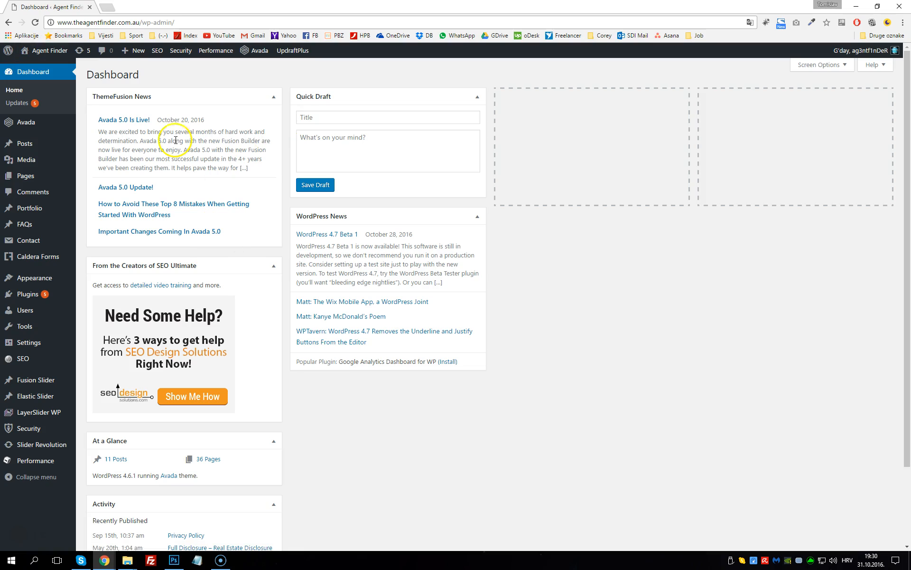
# Create a new page that uses the Fusion Page Builder and title it "Sample Title".
pyautogui.moveTo(63, 177)
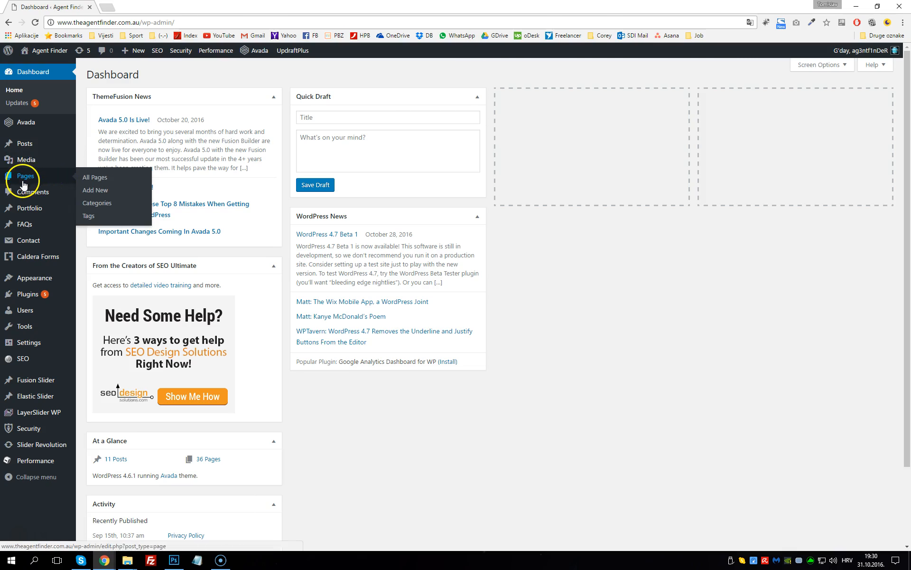
pyautogui.click(94, 191)
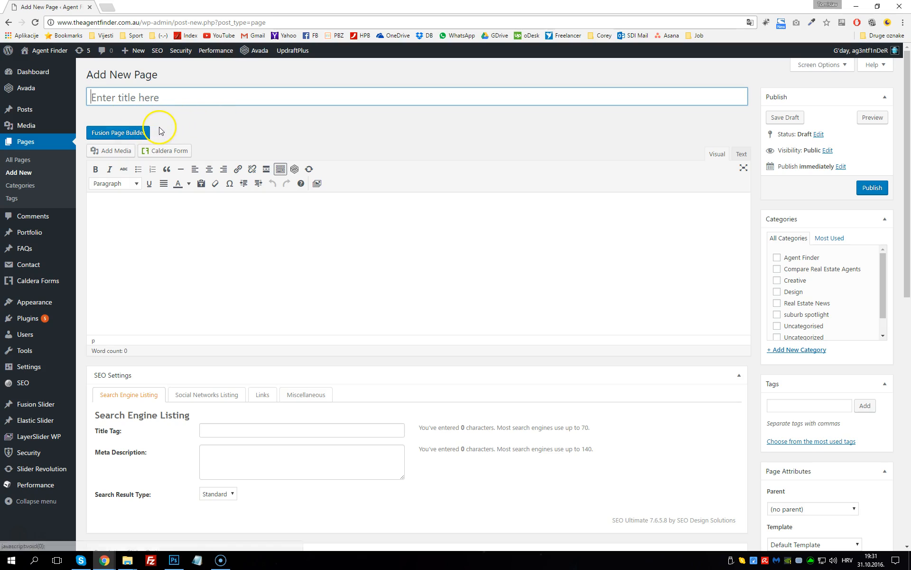
pyautogui.click(130, 135)
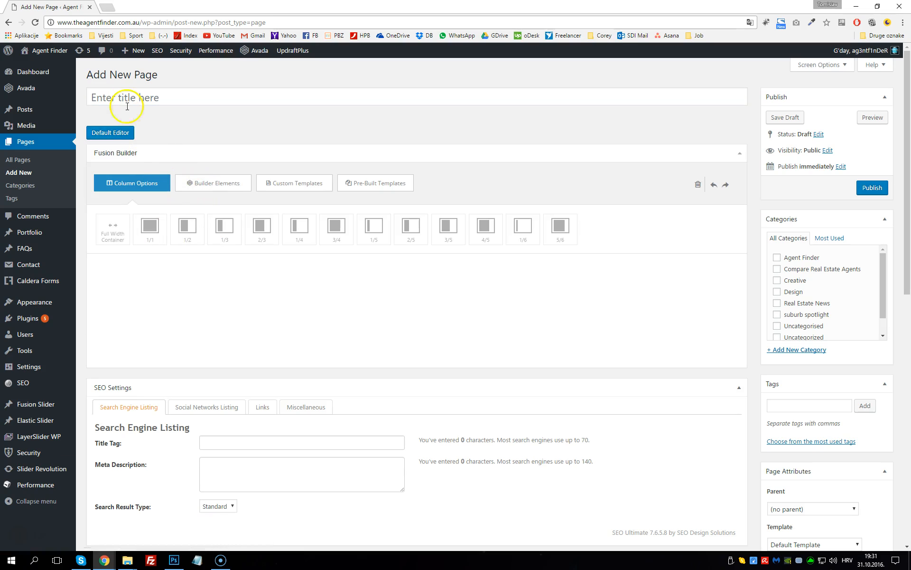
pyautogui.click(150, 97)
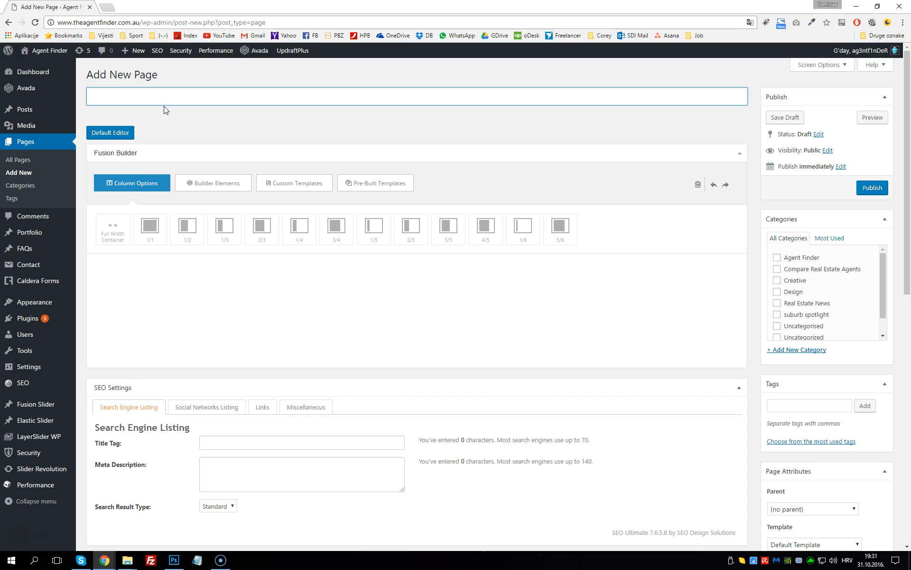
pyautogui.write('Sample Title')
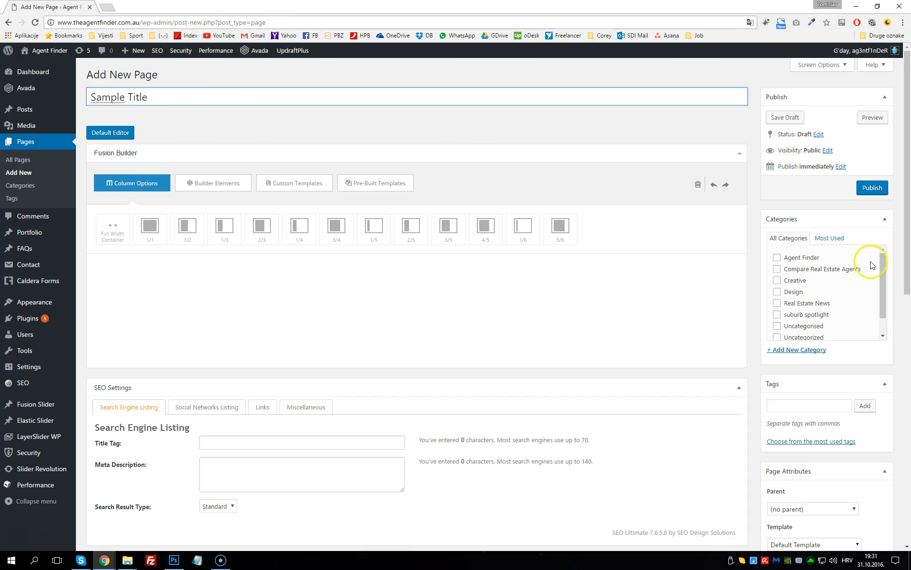
# Look through the available page categories and the list of possible parent pages.
pyautogui.moveTo(882, 268)
pyautogui.mouseDown()
pyautogui.moveTo(886, 288)
pyautogui.moveTo(886, 262)
pyautogui.mouseUp()
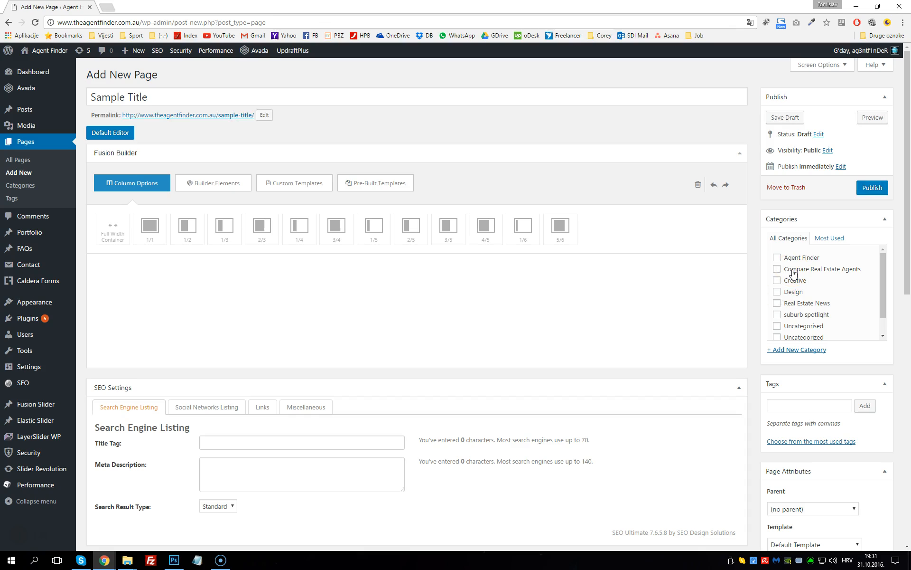
pyautogui.scroll(-1, 779, 290)
pyautogui.scroll(-3, 708, 322)
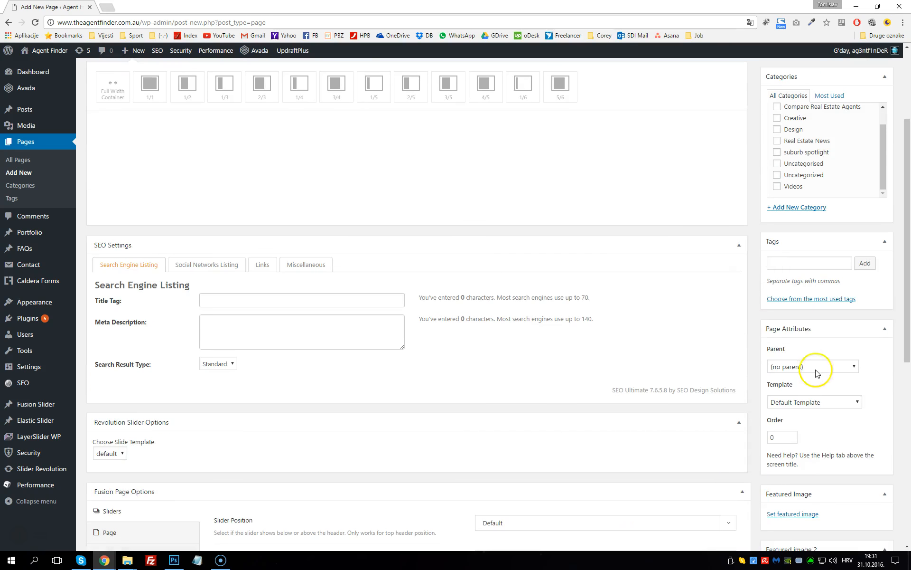
pyautogui.click(802, 366)
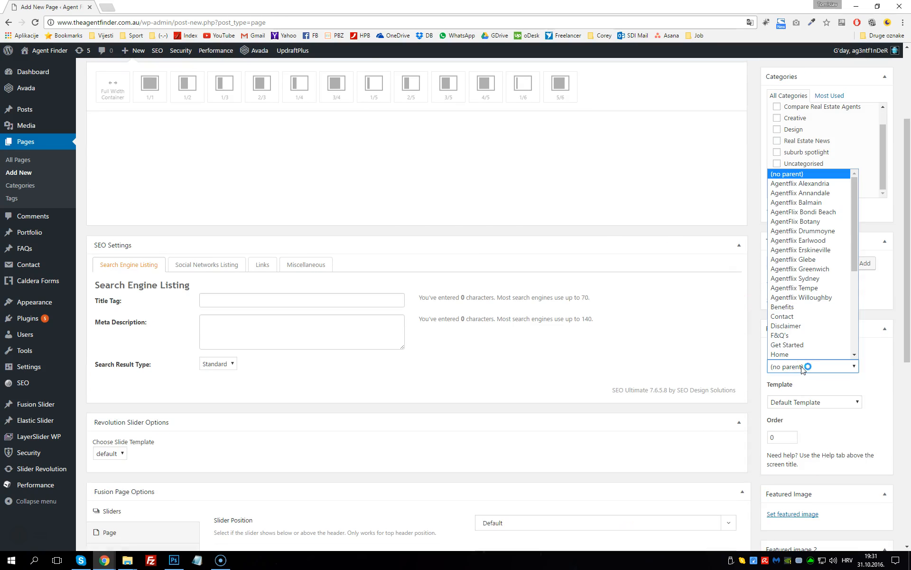
pyautogui.scroll(-5, 801, 351)
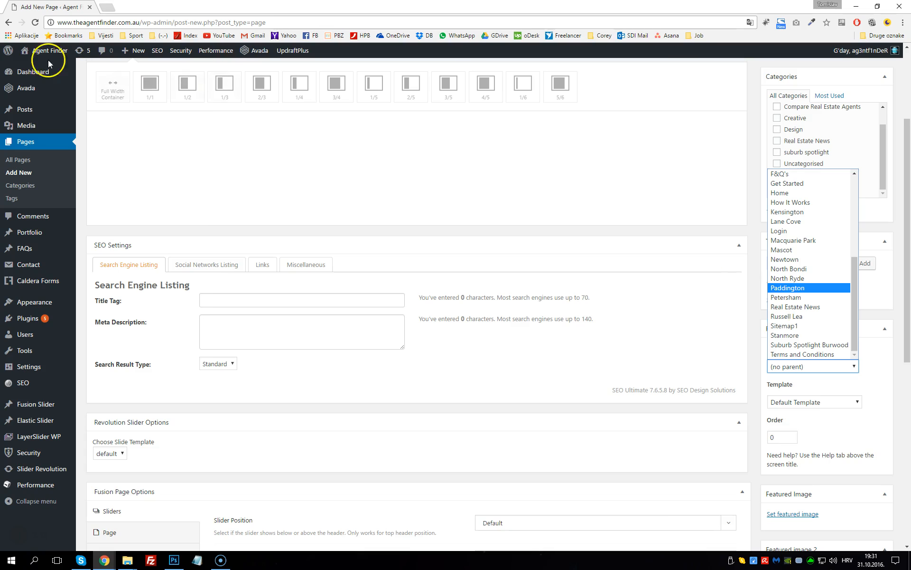
# Open the site's front page in a separate browser tab to view its navigation, and return to the page editor.
pyautogui.click(35, 67)
pyautogui.rightClick(35, 65)
pyautogui.click(55, 72)
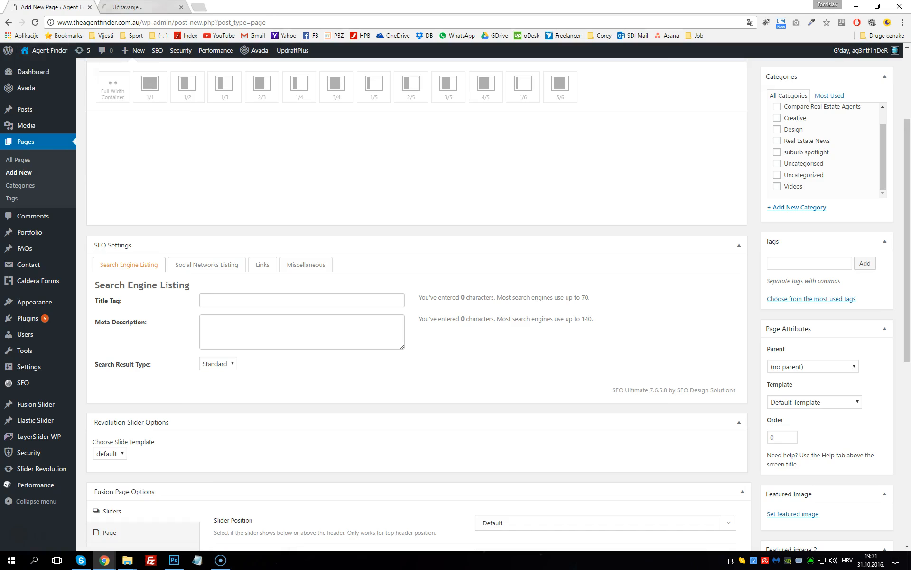
pyautogui.click(130, 7)
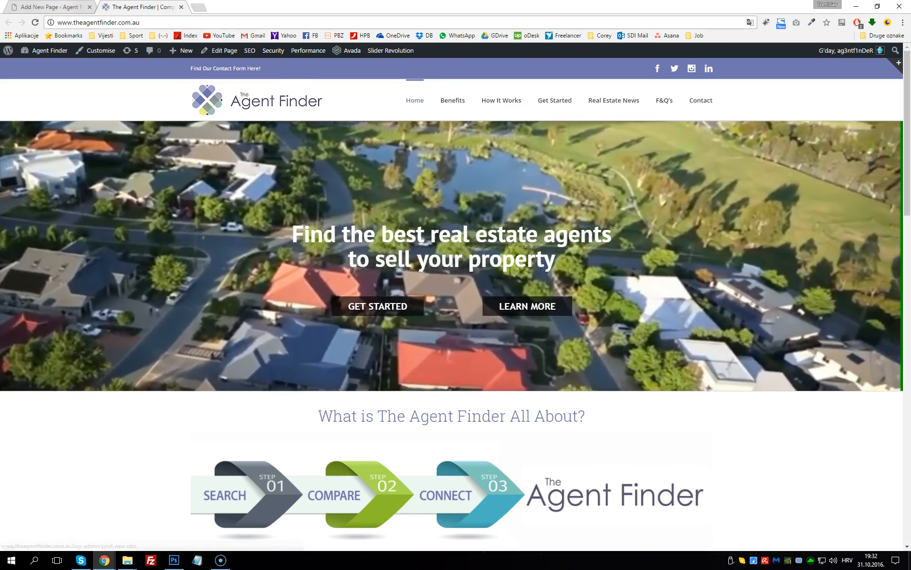
pyautogui.click(52, 7)
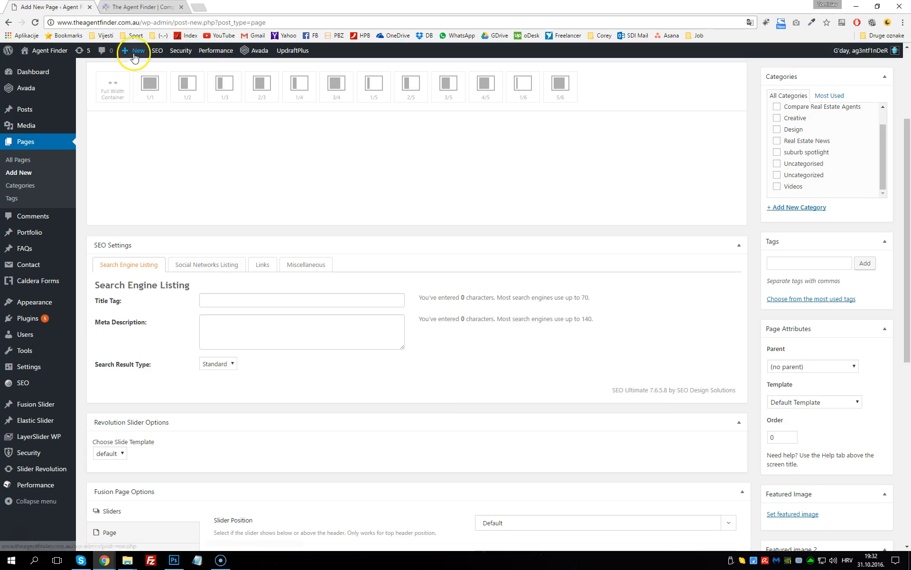
# Set the new page's parent to Benefits and its template to 100% Width.
pyautogui.click(806, 367)
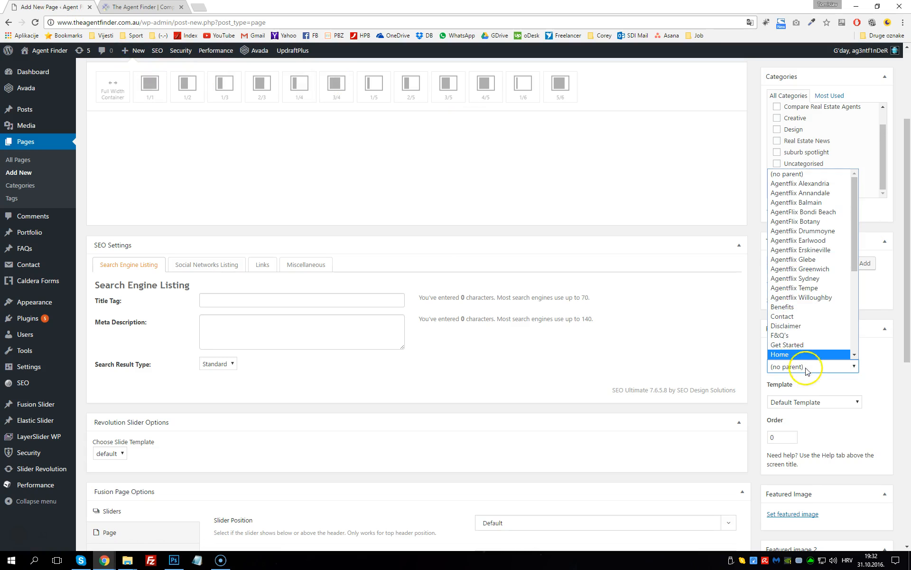
pyautogui.click(806, 371)
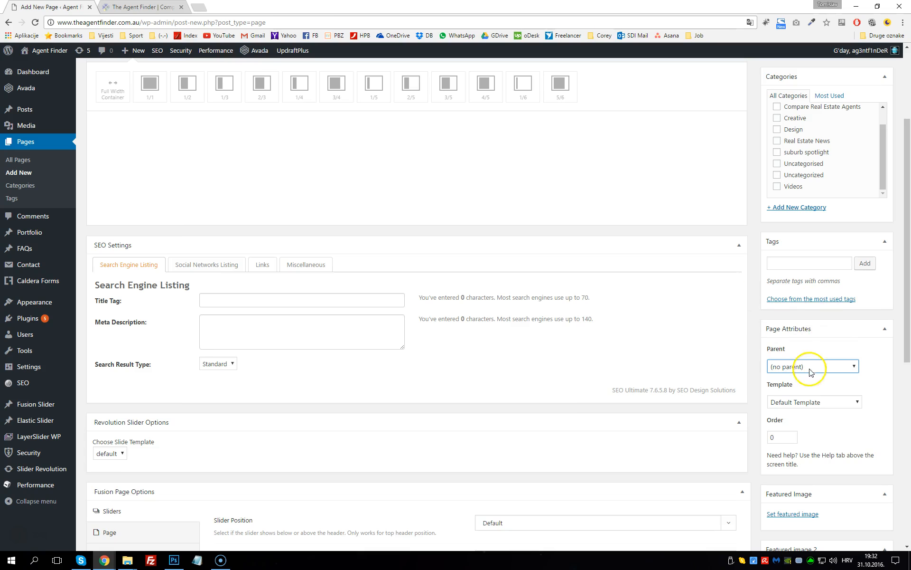
pyautogui.click(811, 372)
pyautogui.click(803, 314)
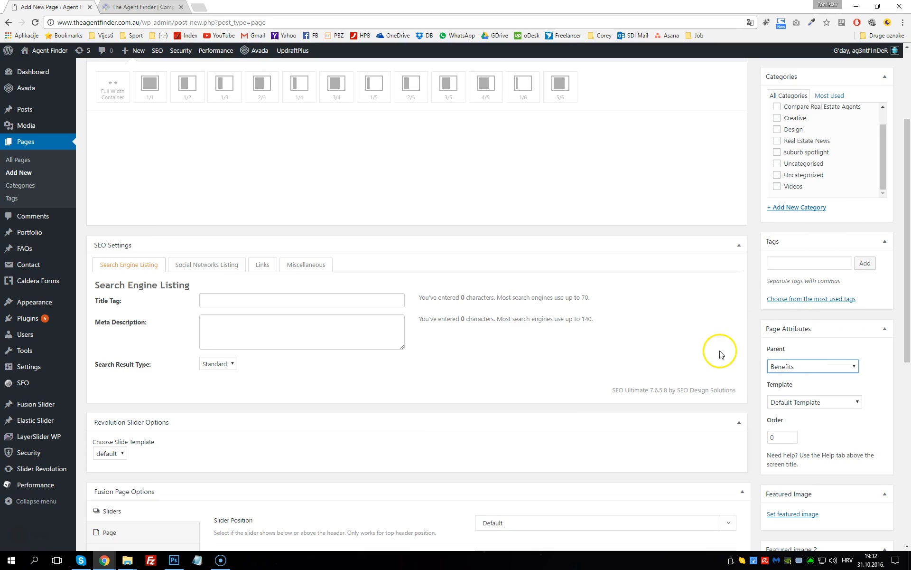
pyautogui.click(805, 403)
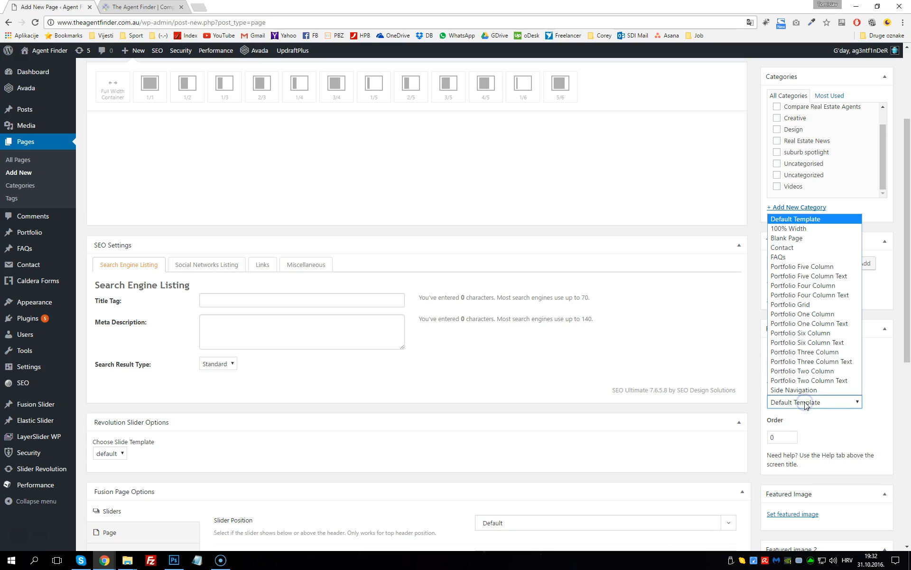
pyautogui.click(797, 230)
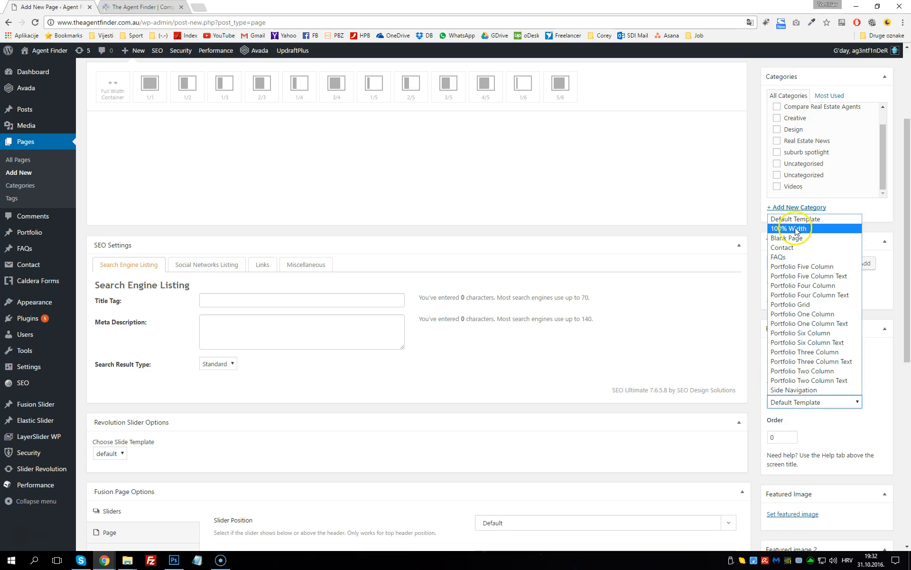
pyautogui.click(798, 229)
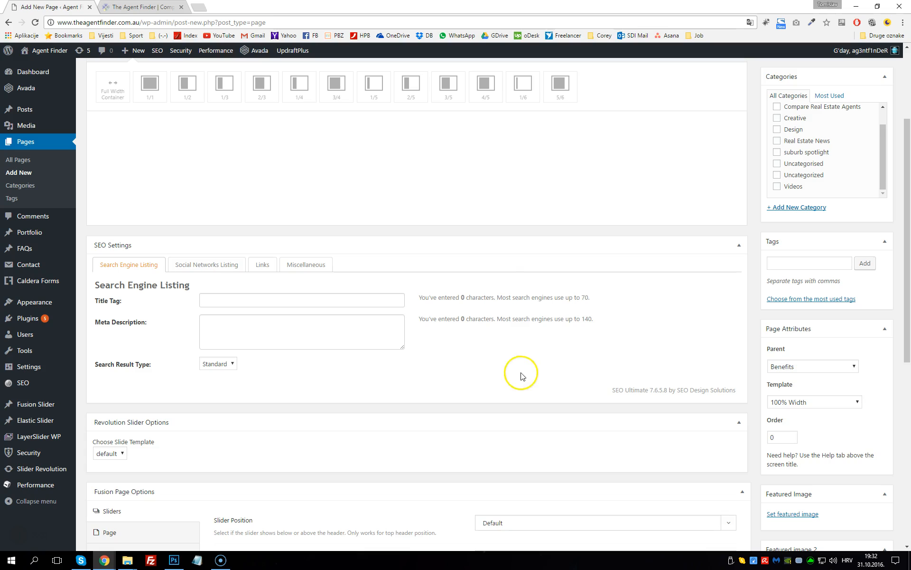
# Add a Full Width Container to the page's Fusion Builder layout.
pyautogui.scroll(-6, 626, 265)
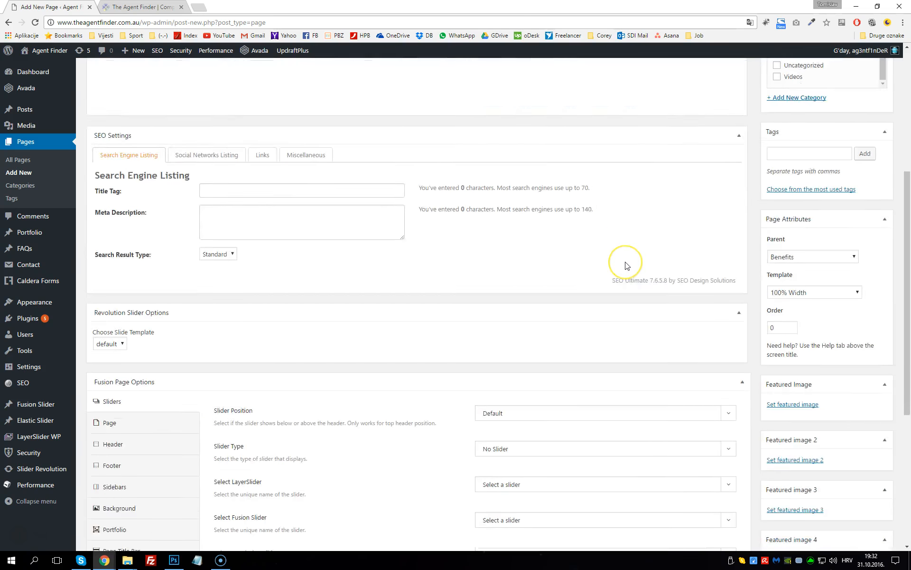
pyautogui.scroll(2, 625, 265)
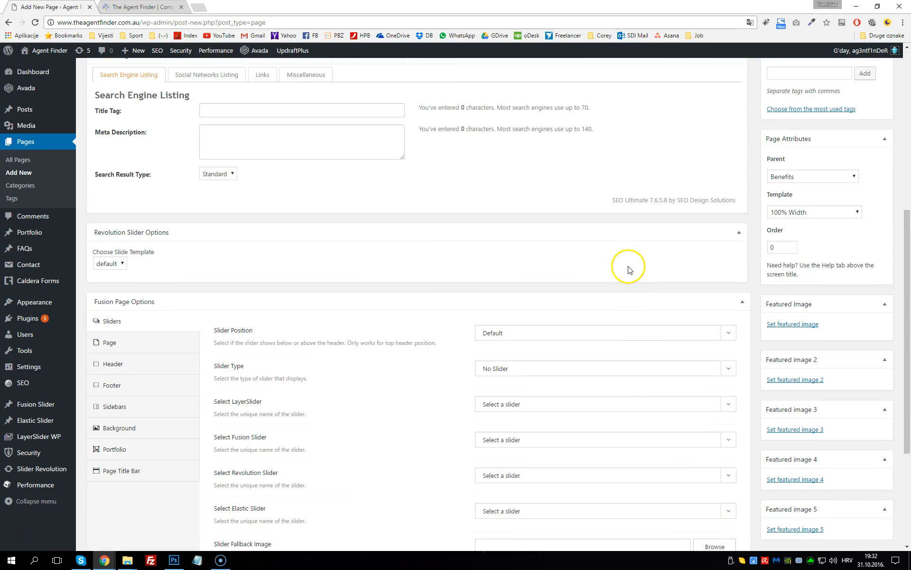
pyautogui.scroll(7, 628, 269)
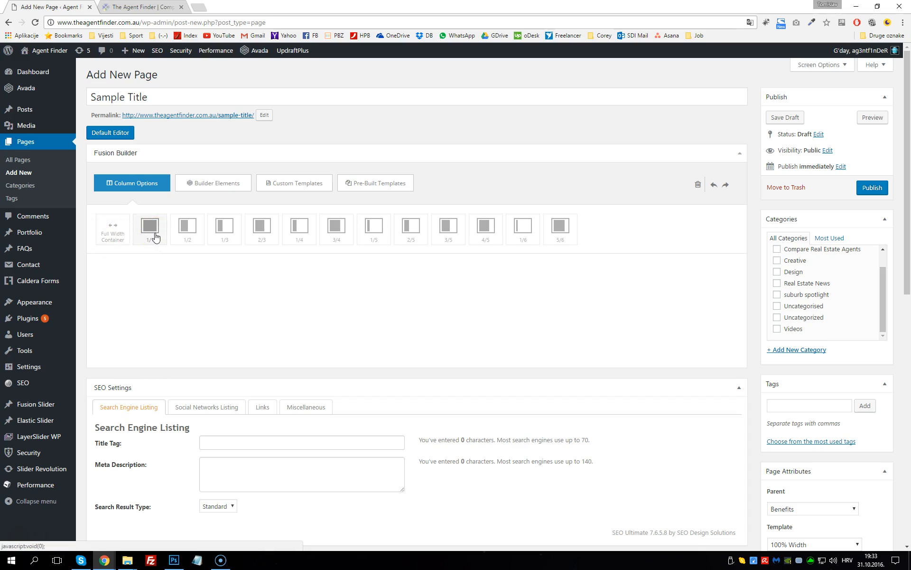
pyautogui.click(121, 233)
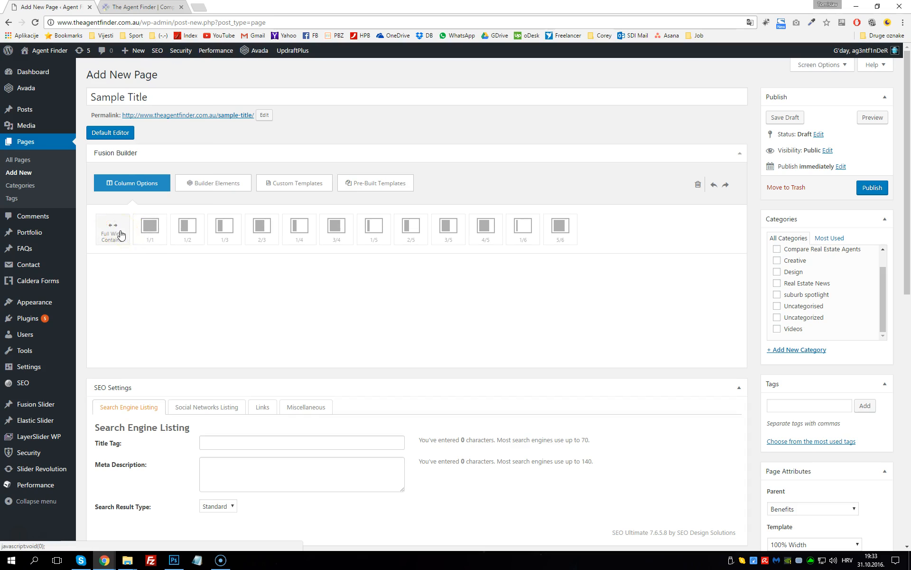
pyautogui.click(121, 235)
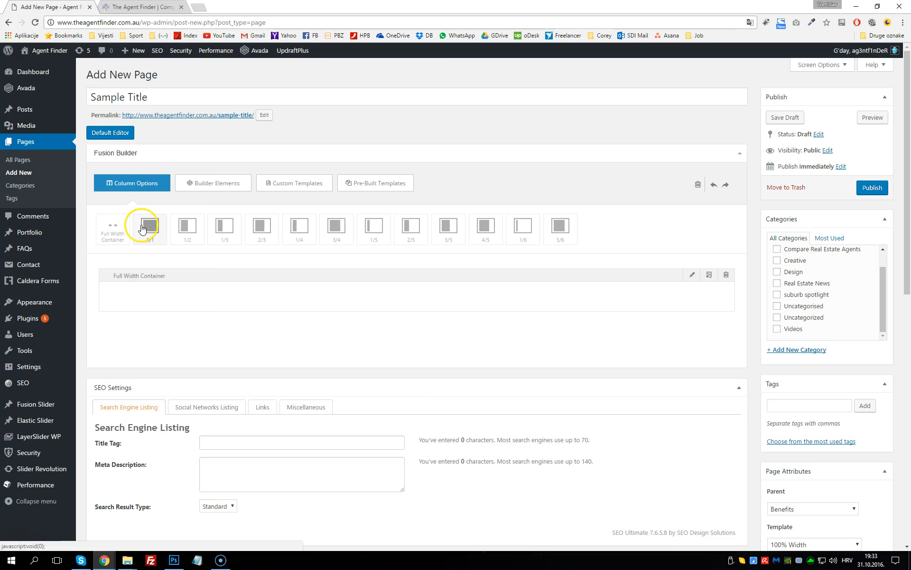
# Add a 1/1 column to the layout and move it inside the Full Width Container.
pyautogui.click(141, 229)
pyautogui.moveTo(163, 328); pyautogui.dragTo(128, 342)
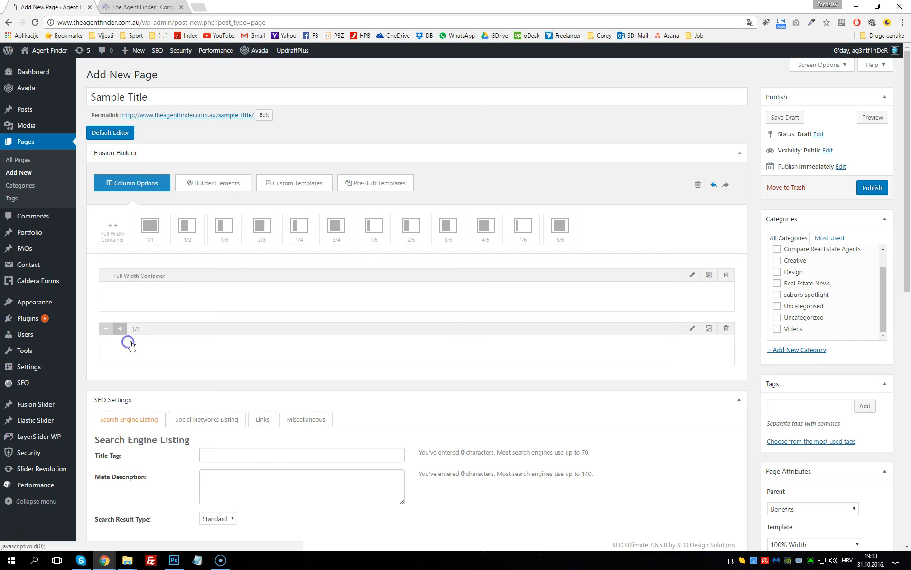
pyautogui.moveTo(191, 328); pyautogui.dragTo(148, 287)
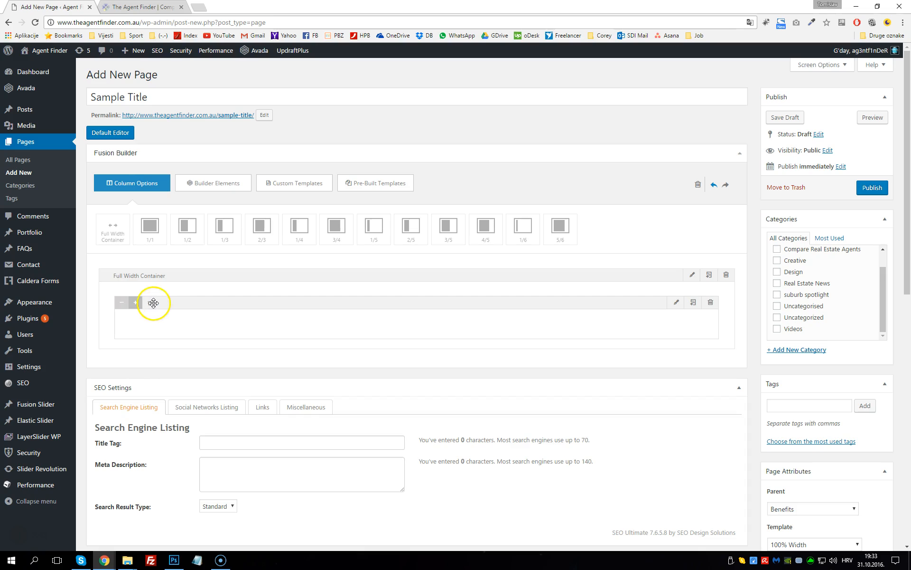
# Resize the column inside the Full Width Container to 1/2 width.
pyautogui.click(122, 302)
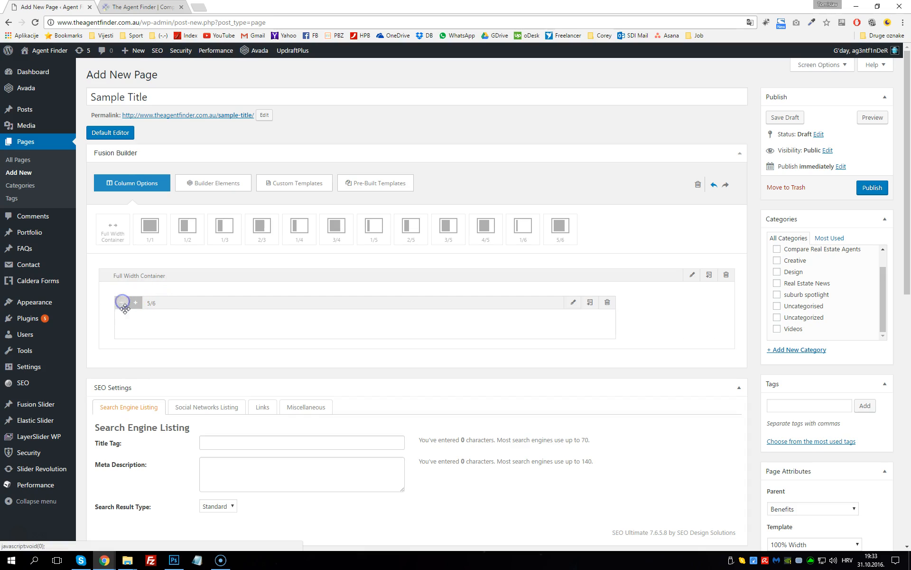
pyautogui.click(121, 304)
pyautogui.click(122, 303)
pyautogui.click(122, 304)
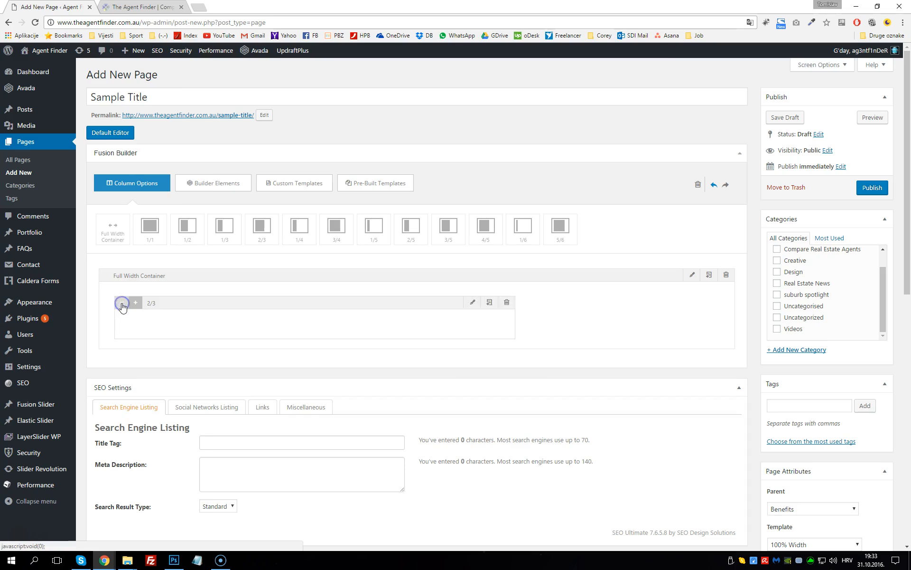
pyautogui.click(120, 305)
pyautogui.click(120, 305)
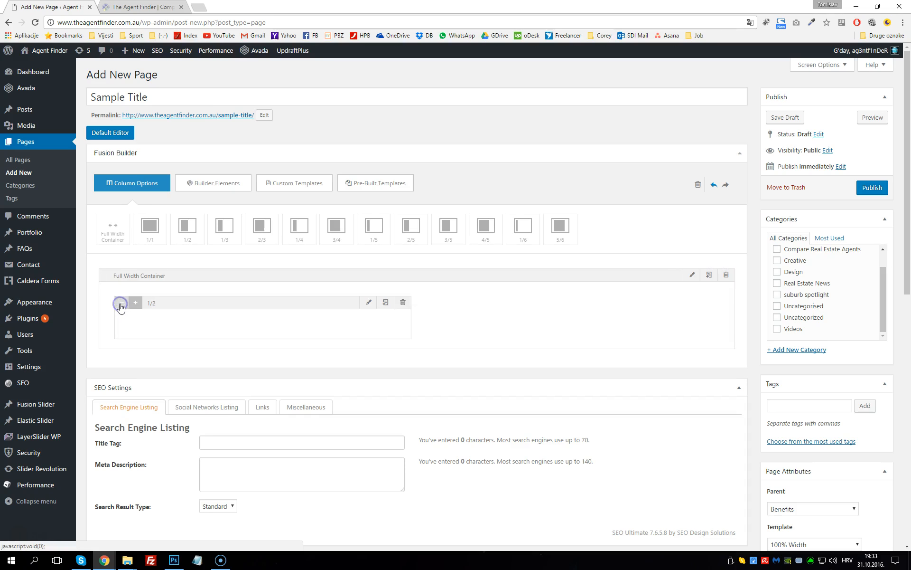
pyautogui.click(135, 304)
pyautogui.click(135, 304)
pyautogui.click(121, 304)
pyautogui.click(122, 304)
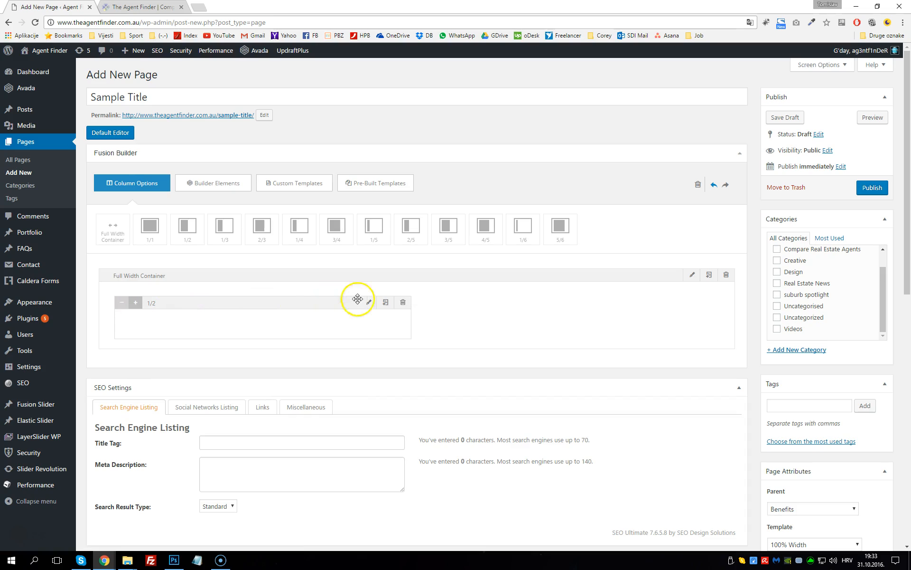
# Duplicate the 1/2 column inside the Full Width Container.
pyautogui.click(387, 302)
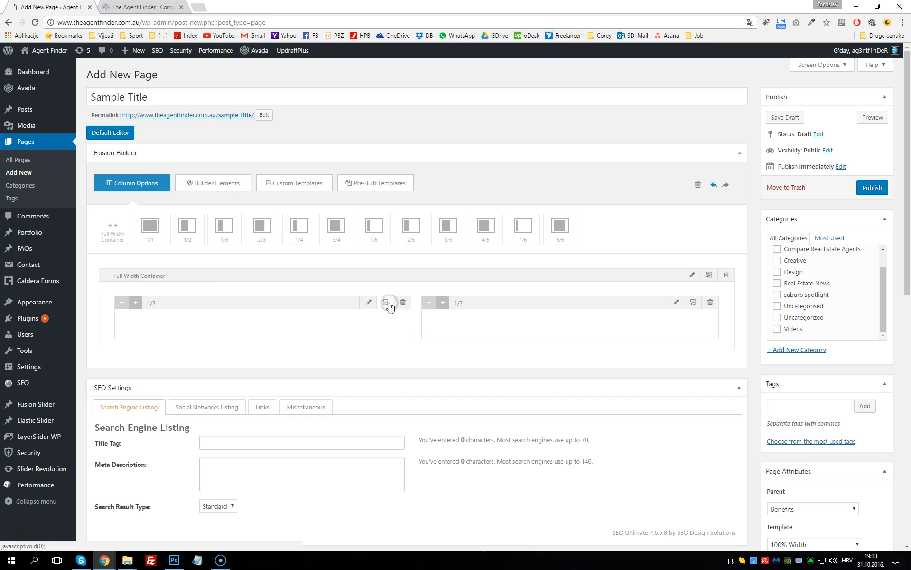
pyautogui.click(403, 303)
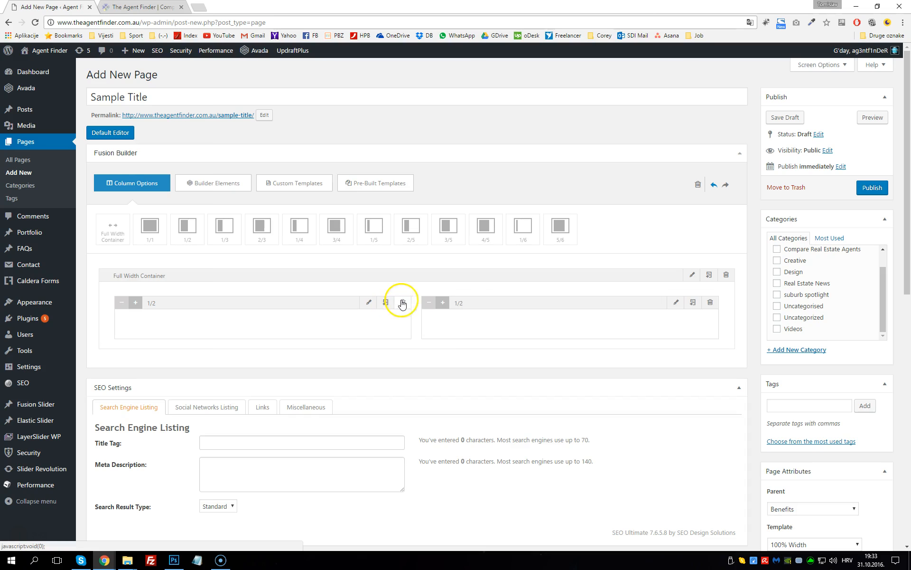
pyautogui.click(403, 304)
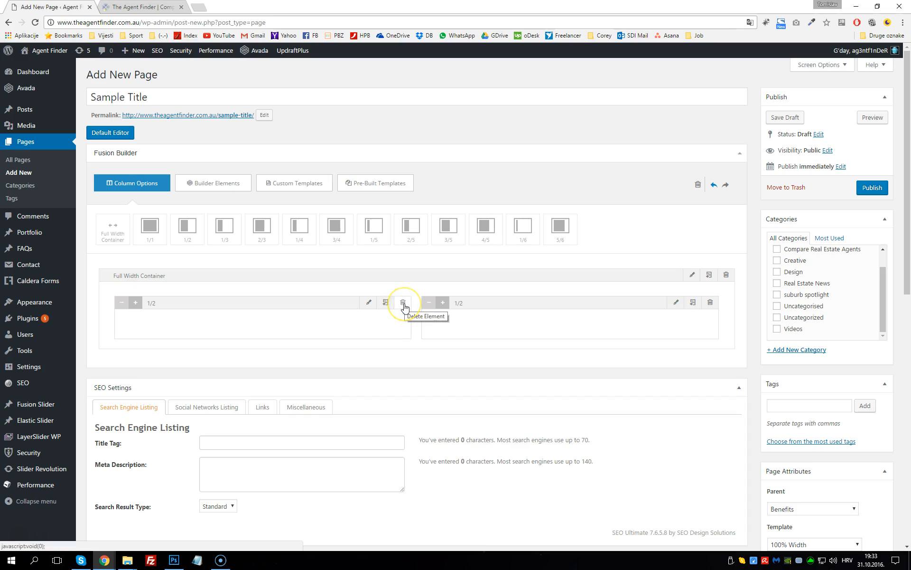
pyautogui.click(404, 305)
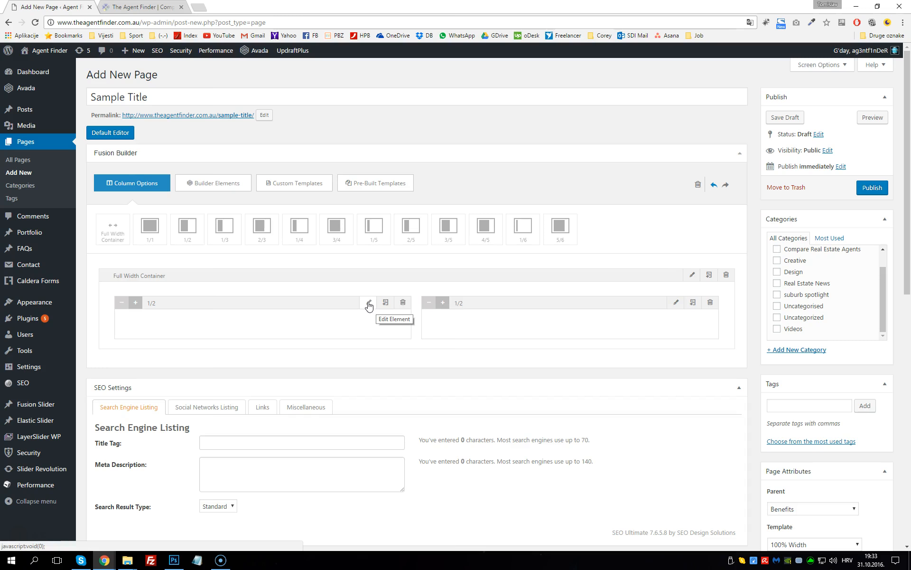
# Review the first 1/2 column's settings from column spacing through to CSS ID, and close them without saving.
pyautogui.click(370, 304)
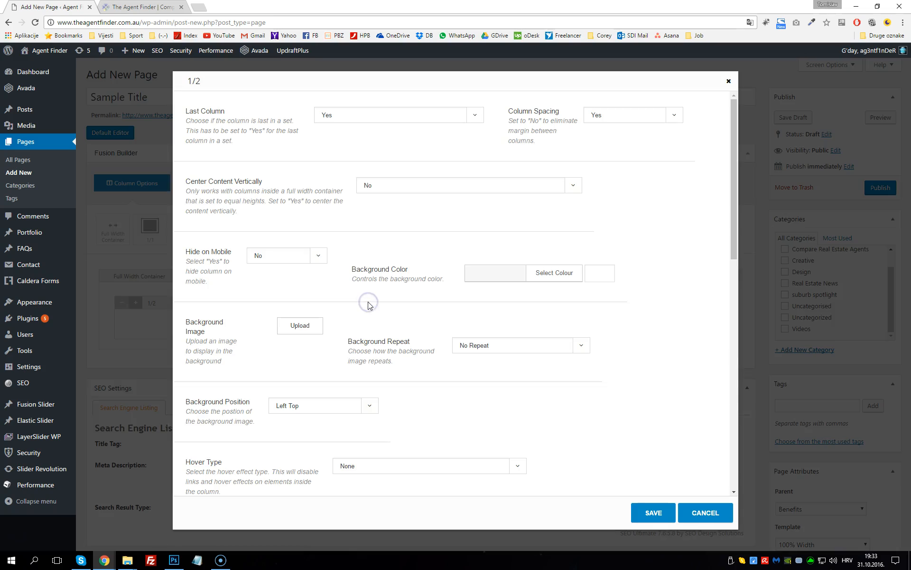
pyautogui.moveTo(734, 218)
pyautogui.mouseDown()
pyautogui.moveTo(721, 442)
pyautogui.moveTo(712, 378)
pyautogui.moveTo(732, 203)
pyautogui.mouseUp()
pyautogui.scroll(-5, 433, 313)
pyautogui.scroll(-7, 436, 317)
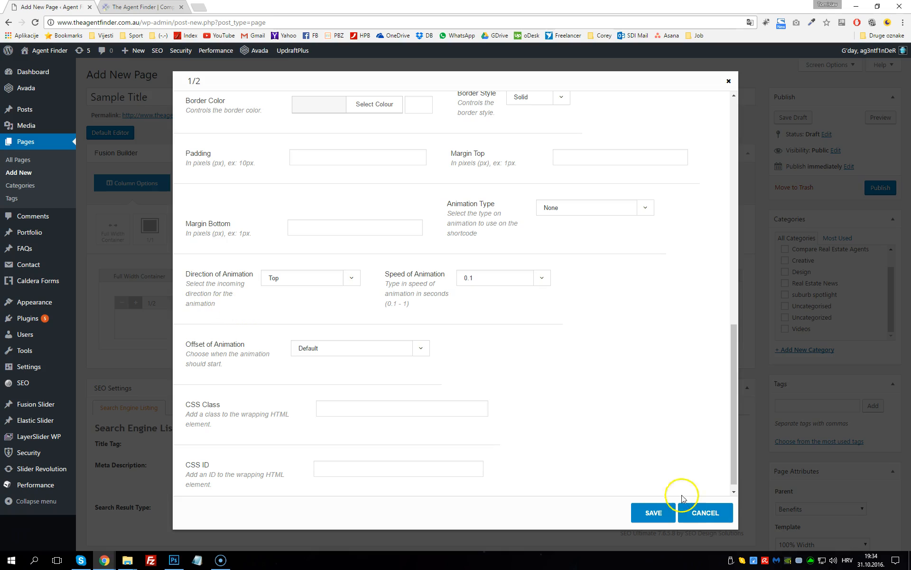
pyautogui.click(702, 511)
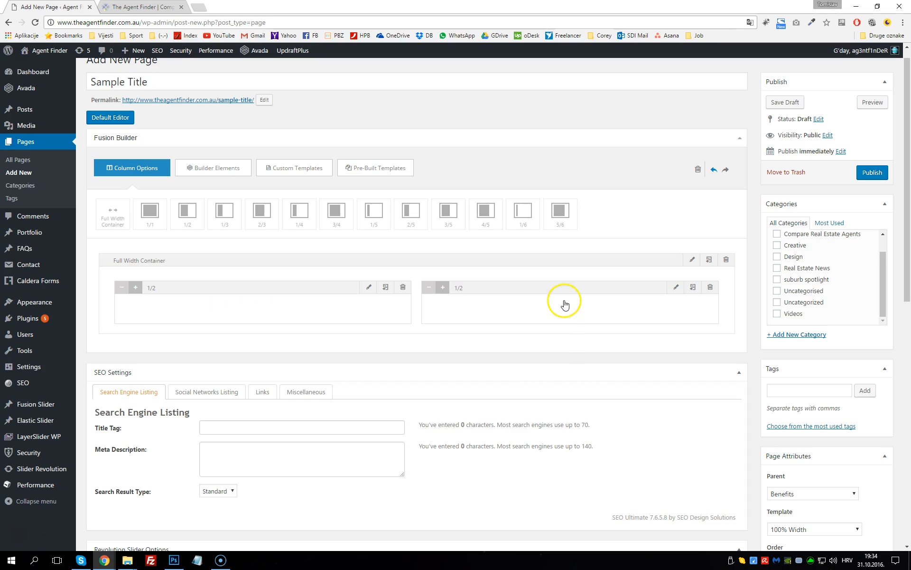
# Add a Title element and a Text Block below it to the first 1/2 column.
pyautogui.click(200, 173)
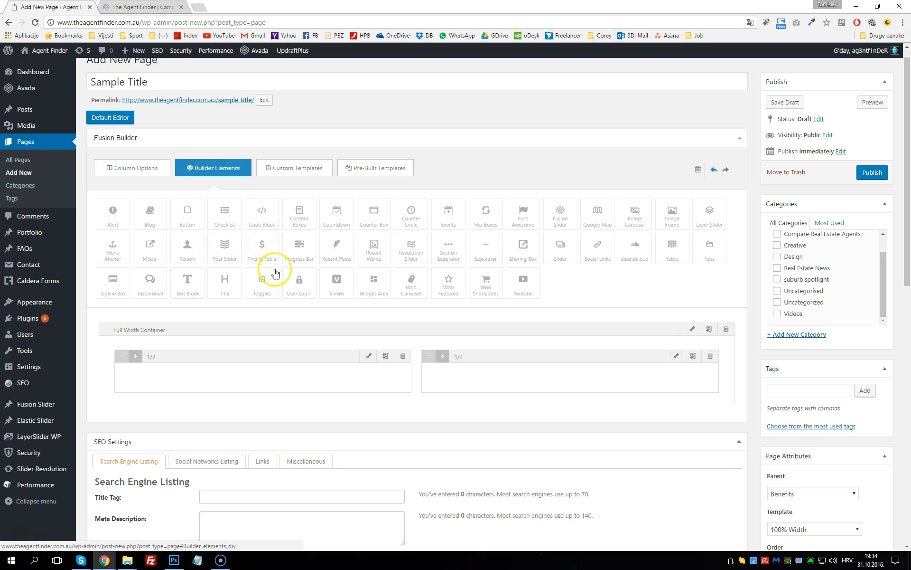
pyautogui.moveTo(223, 283); pyautogui.dragTo(209, 376)
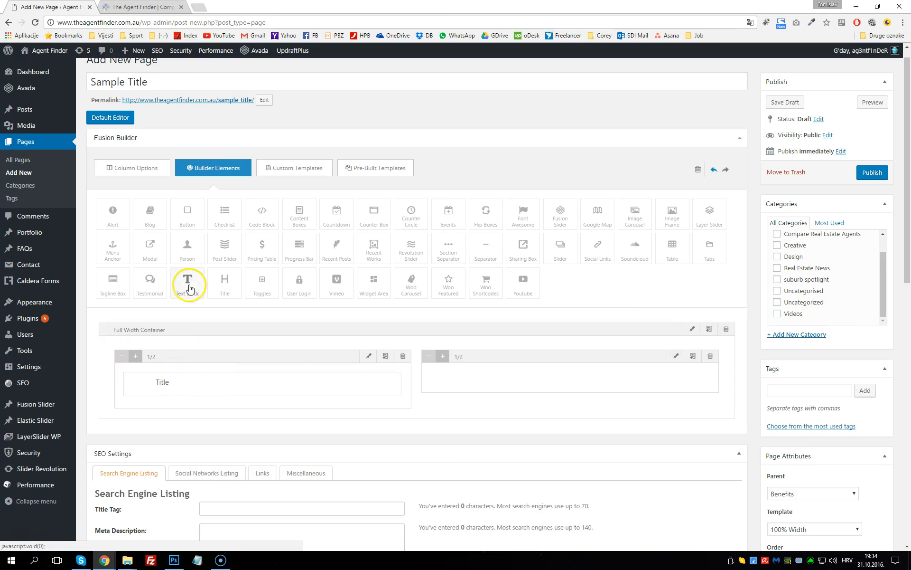
pyautogui.moveTo(188, 284); pyautogui.dragTo(183, 404)
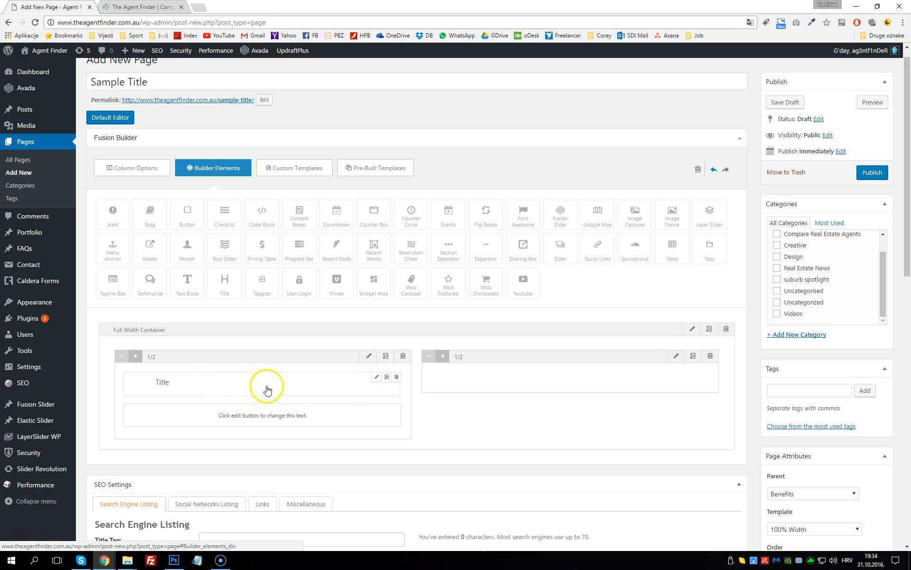
# Set the Title element's text to "This is title" and save the element.
pyautogui.click(378, 379)
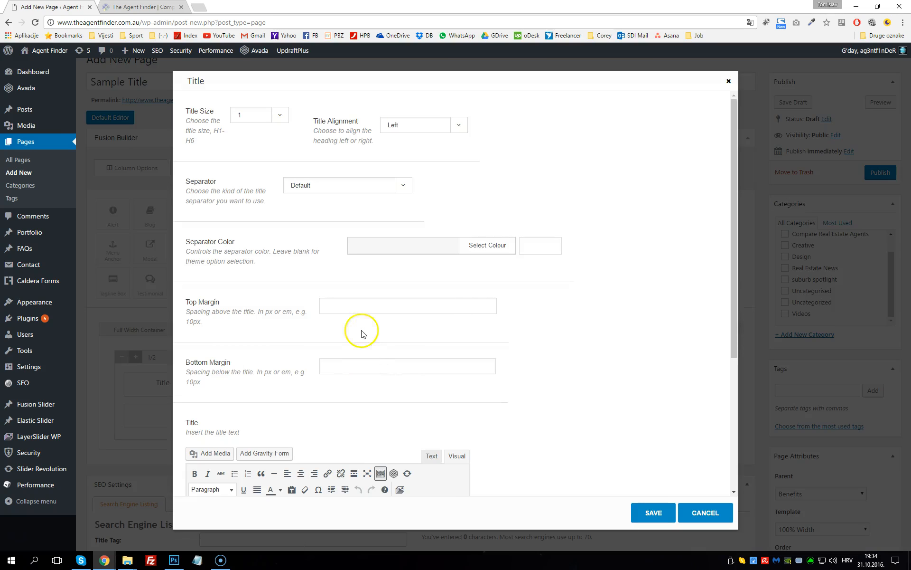
pyautogui.scroll(-3, 362, 244)
pyautogui.scroll(1, 364, 250)
pyautogui.scroll(2, 325, 260)
pyautogui.scroll(-4, 327, 261)
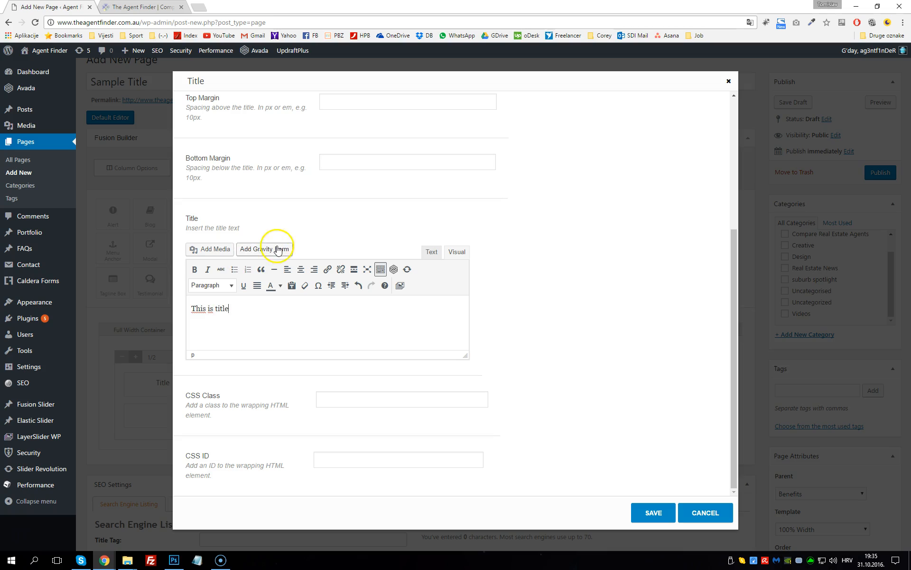
pyautogui.click(648, 512)
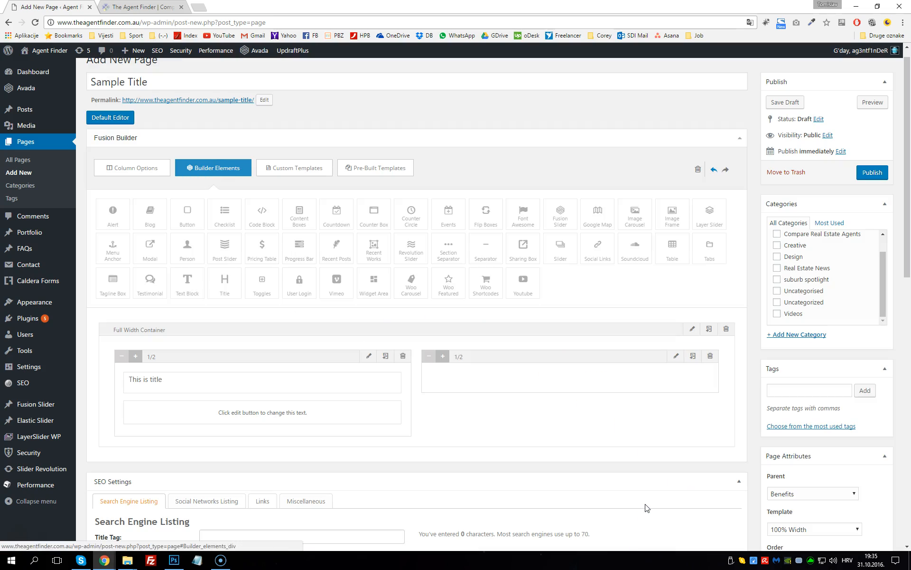
# Replace the Text Block's placeholder with "This is a text block. We can add any text, images or anything else inhere" and save it.
pyautogui.moveTo(361, 415)
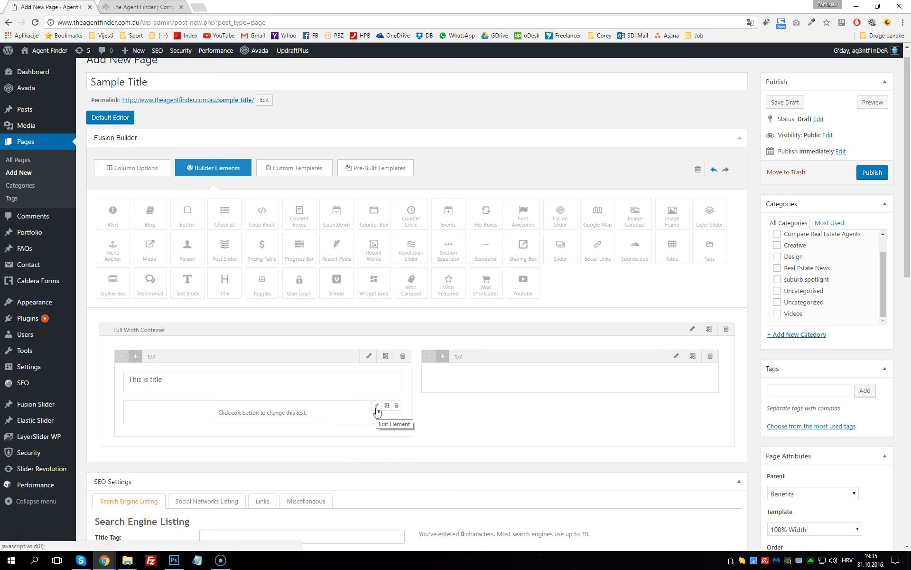
pyautogui.click(376, 407)
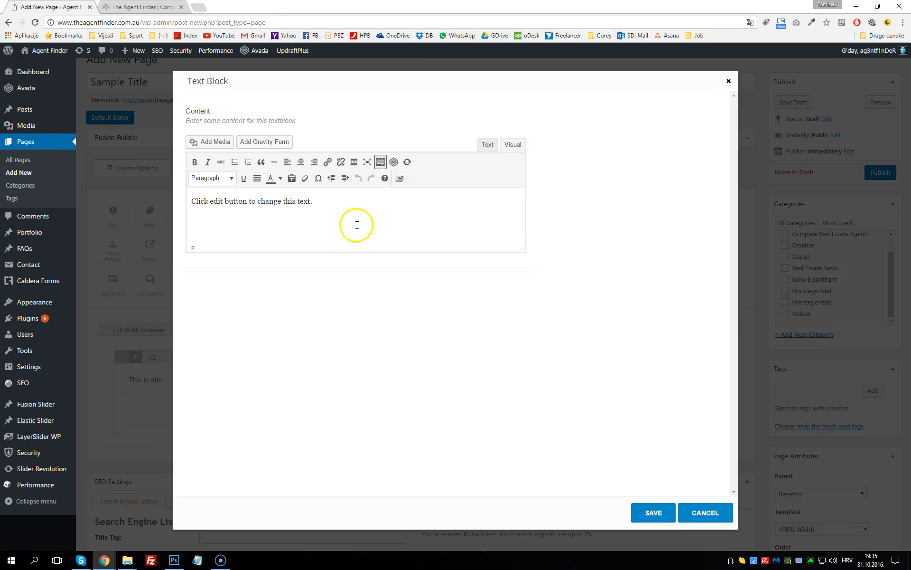
pyautogui.moveTo(313, 200); pyautogui.dragTo(161, 202)
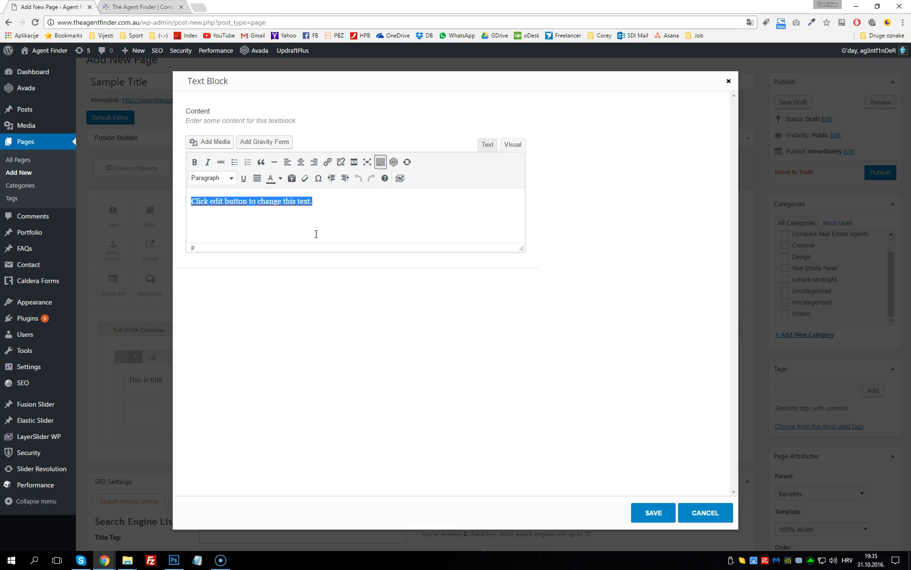
pyautogui.write('T')
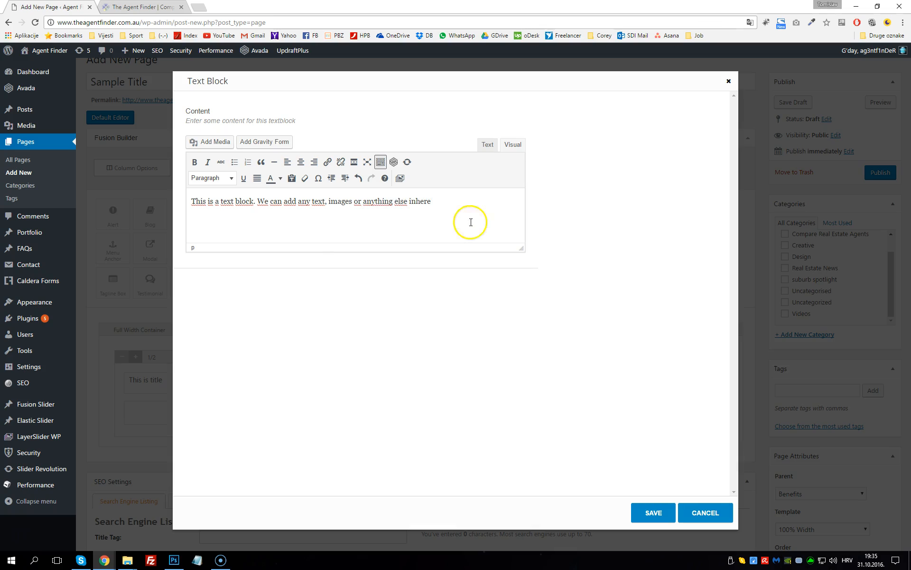
pyautogui.click(646, 516)
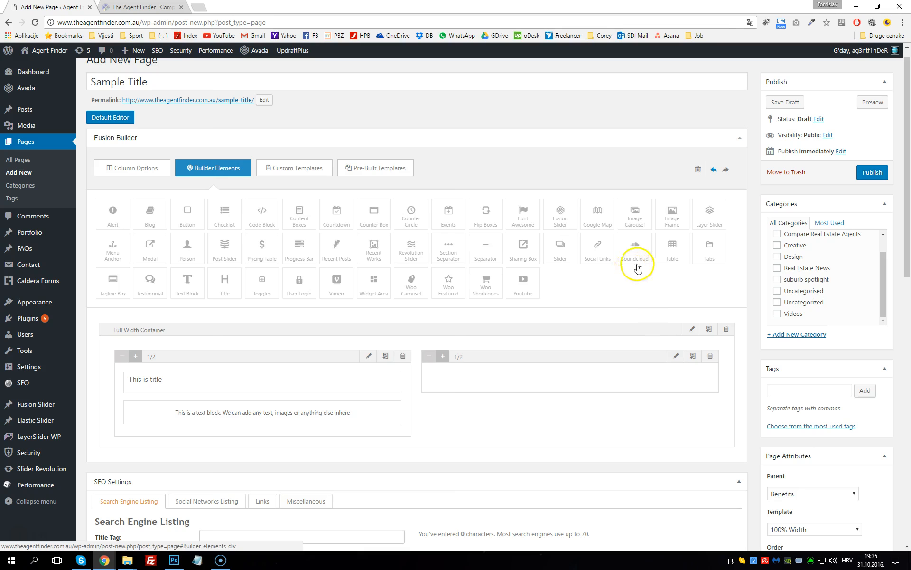
# Add an Image Frame element to the second 1/2 column and set its alignment to Center.
pyautogui.moveTo(668, 212); pyautogui.dragTo(566, 381)
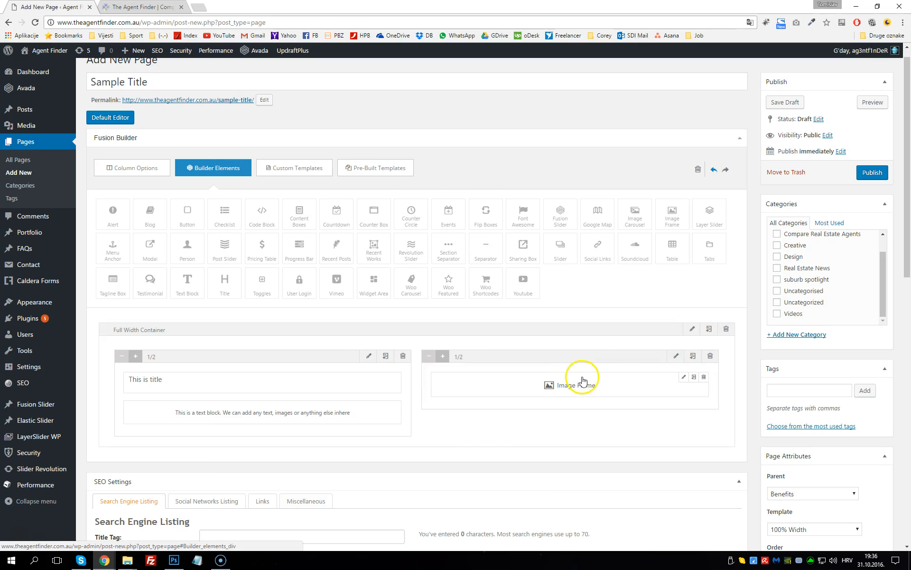
pyautogui.click(685, 378)
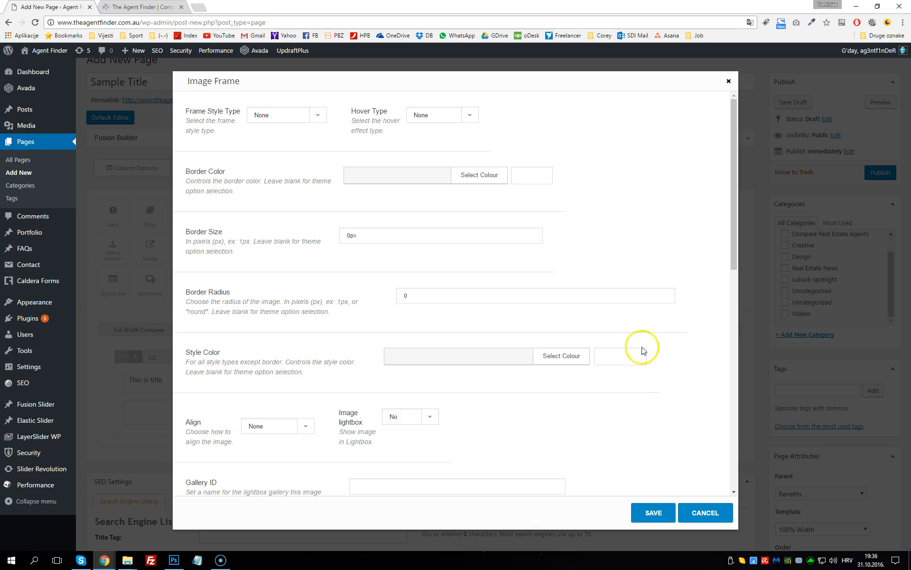
pyautogui.click(290, 117)
pyautogui.click(291, 117)
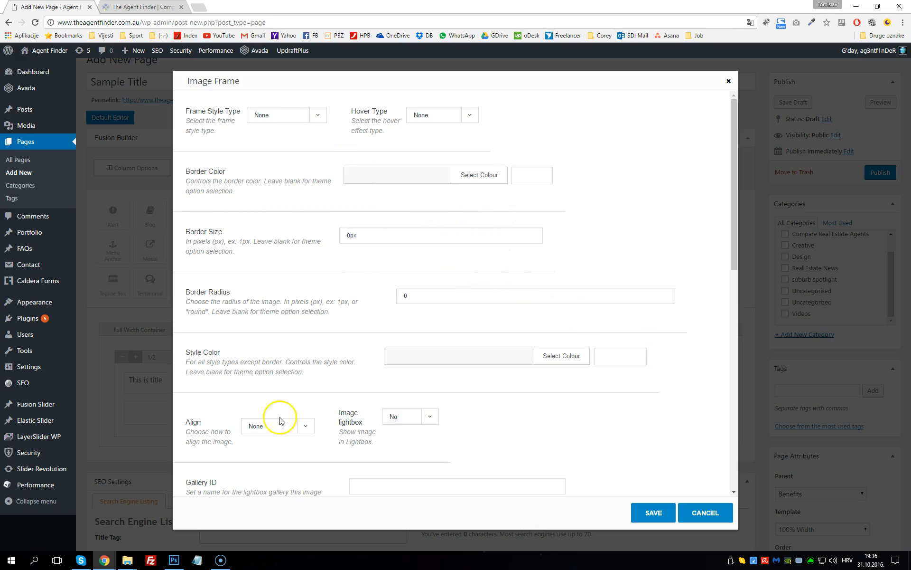
pyautogui.click(271, 433)
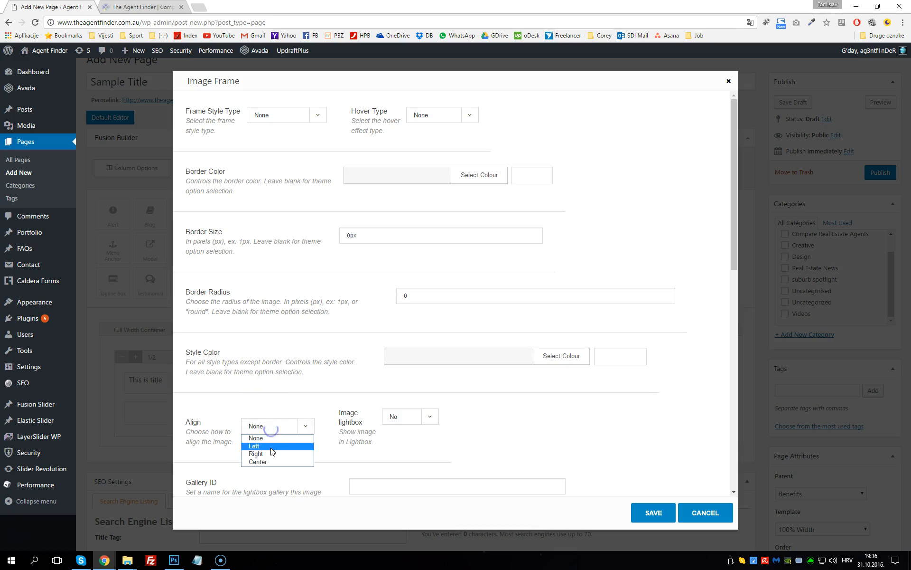
pyautogui.click(273, 462)
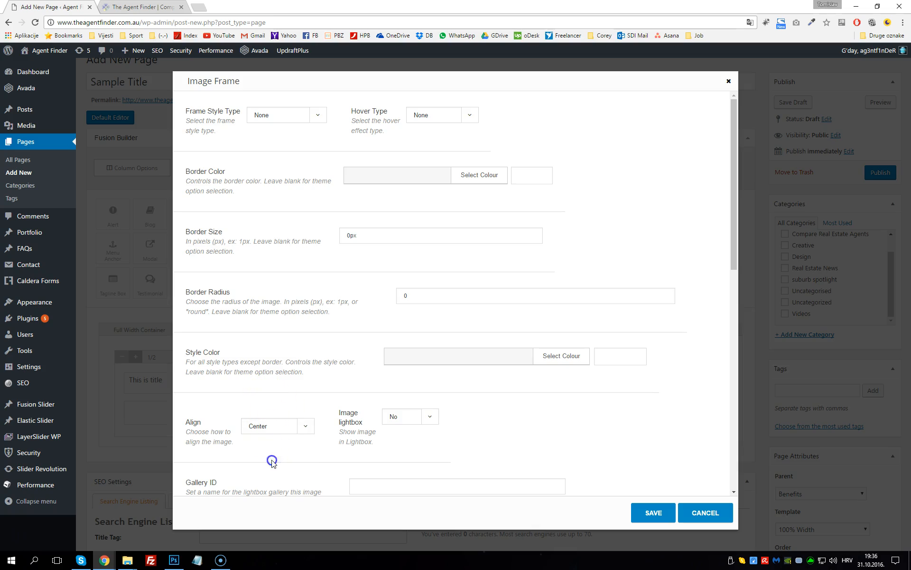
pyautogui.click(483, 430)
# Insert the teal HEADLINES picture from the Media Library as the Image Frame's image and save the element.
pyautogui.scroll(-8, 483, 429)
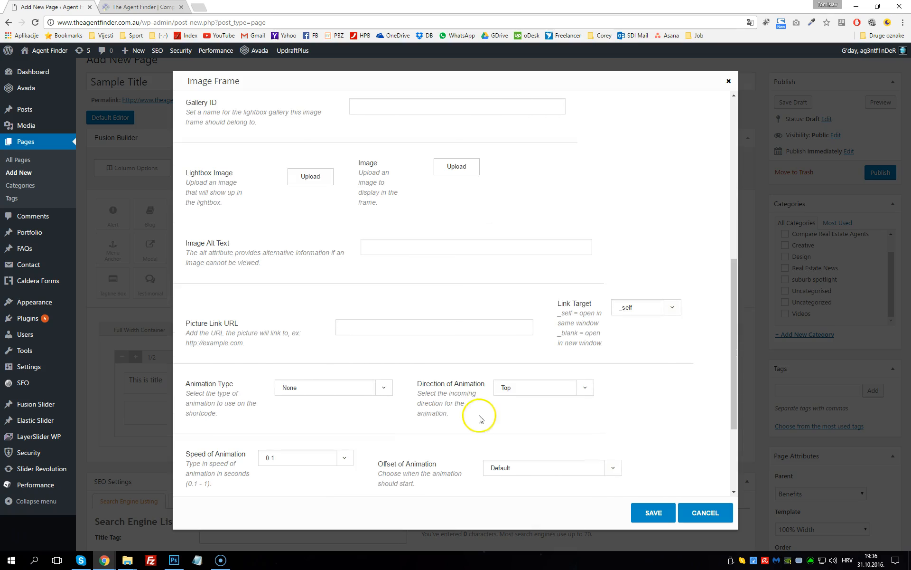
pyautogui.scroll(2, 382, 320)
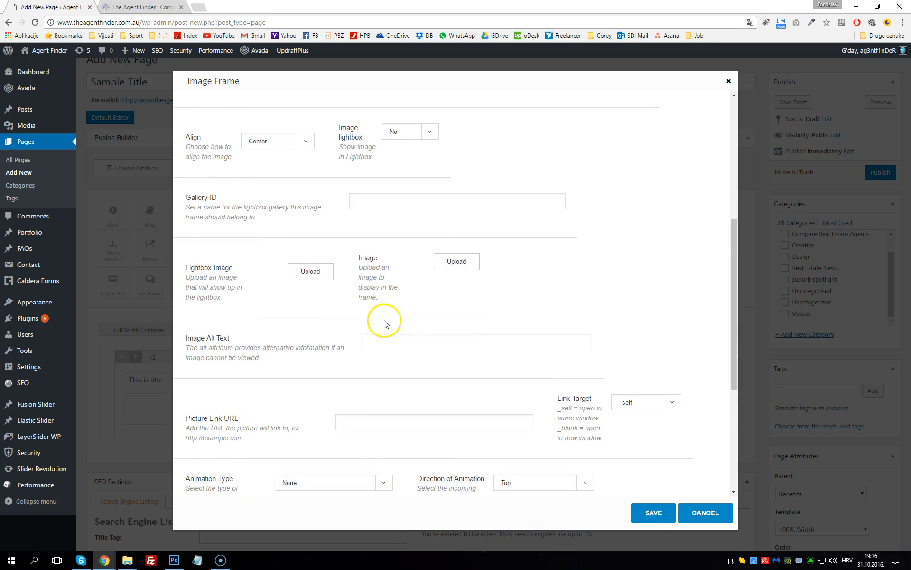
pyautogui.moveTo(363, 269); pyautogui.dragTo(387, 318)
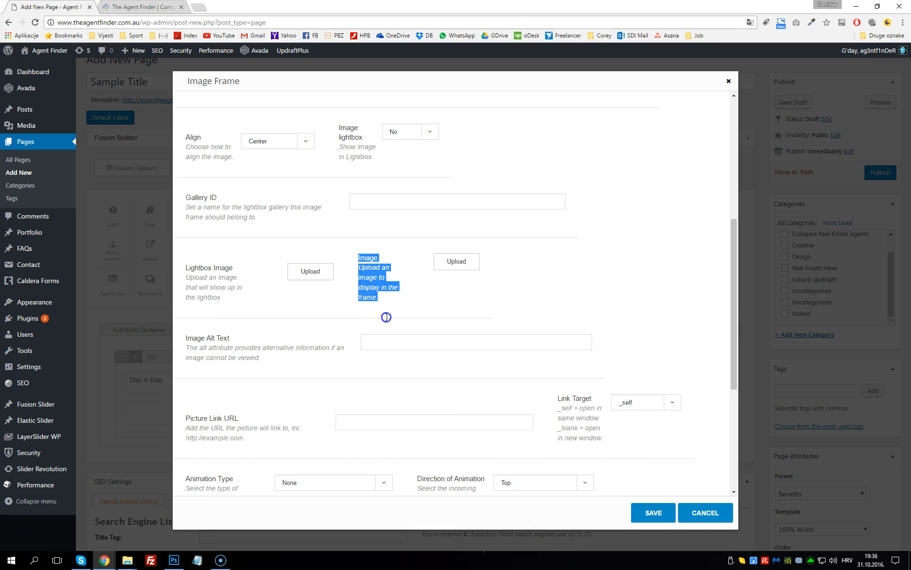
pyautogui.scroll(-2, 386, 318)
pyautogui.scroll(-3, 388, 319)
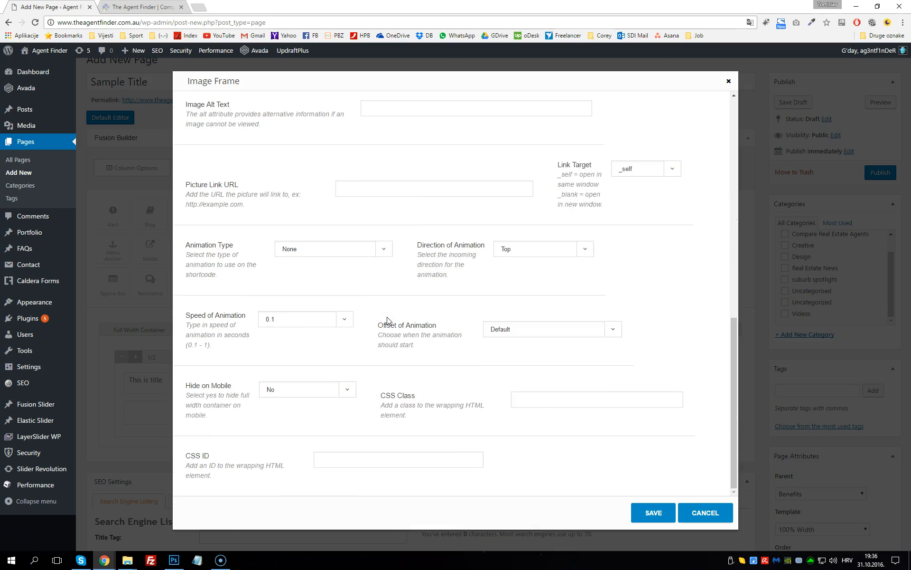
pyautogui.scroll(5, 387, 317)
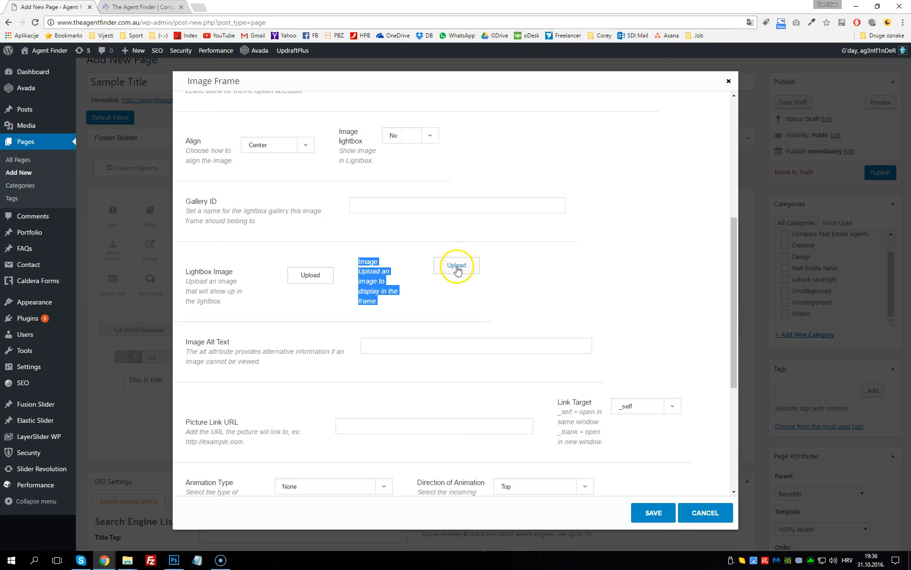
pyautogui.scroll(2, 462, 275)
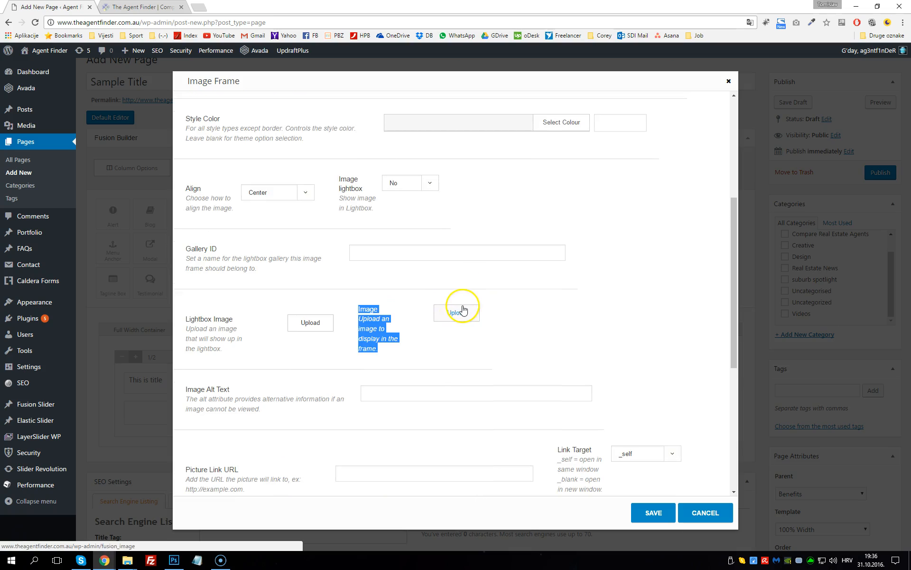
pyautogui.click(452, 314)
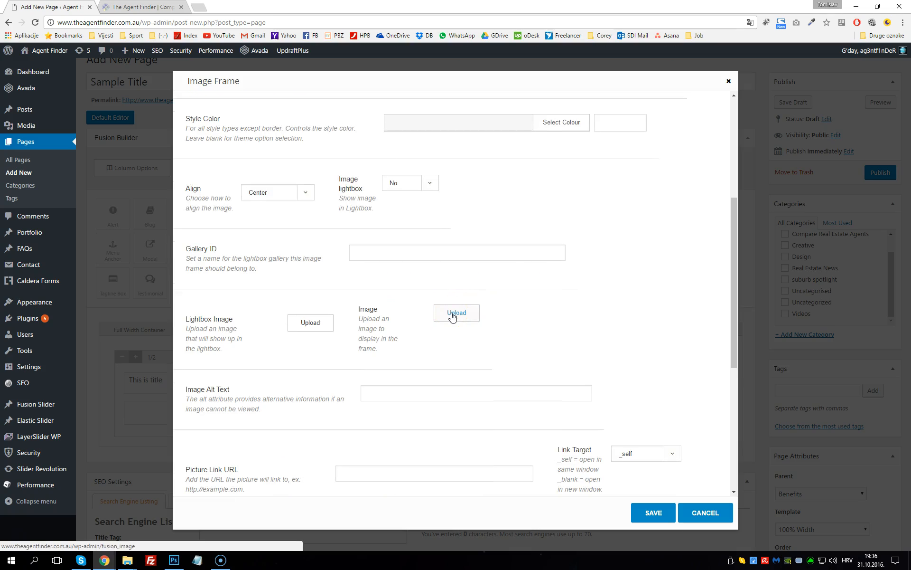
pyautogui.click(452, 316)
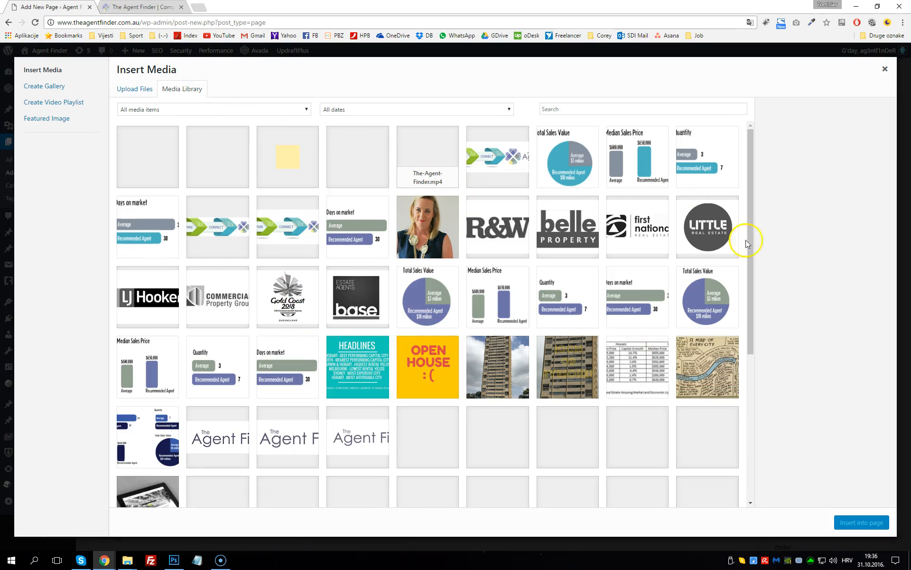
pyautogui.click(332, 370)
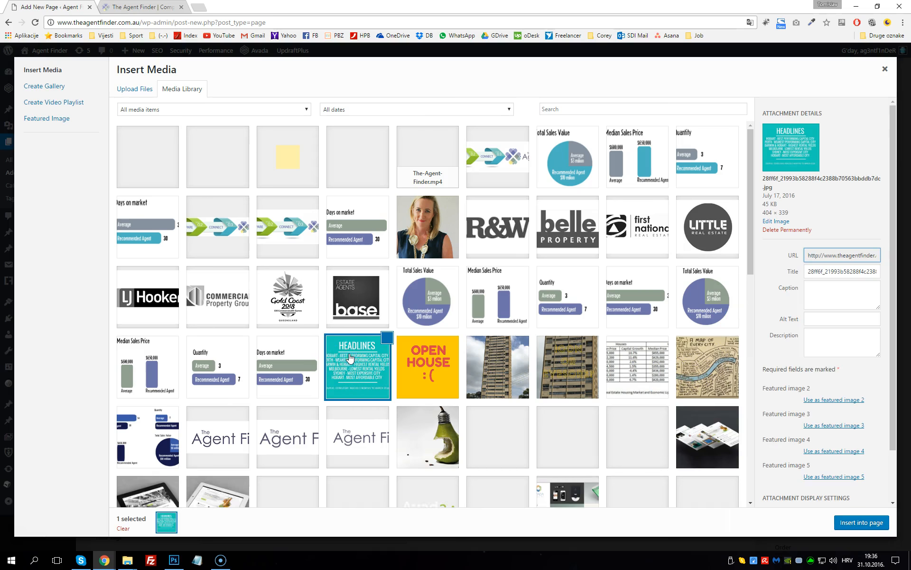
pyautogui.click(875, 522)
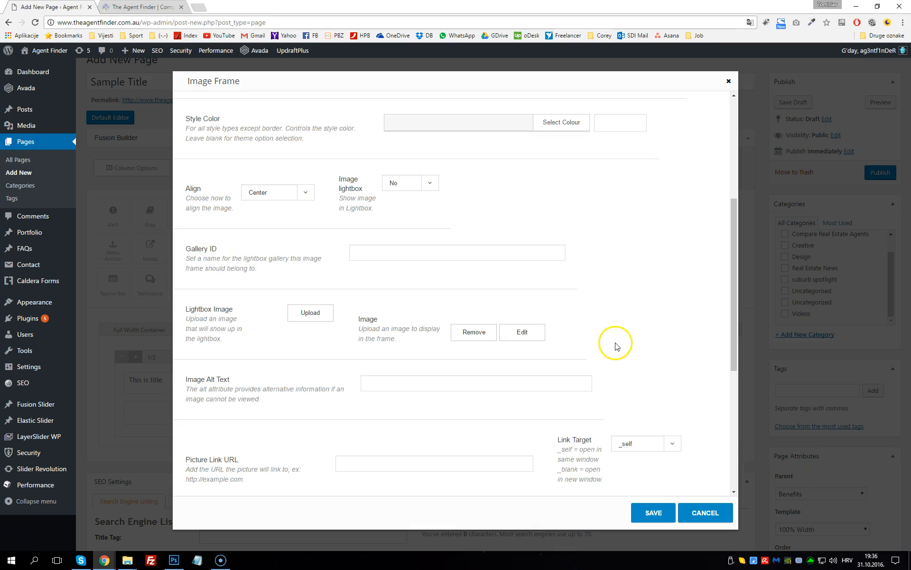
pyautogui.click(655, 512)
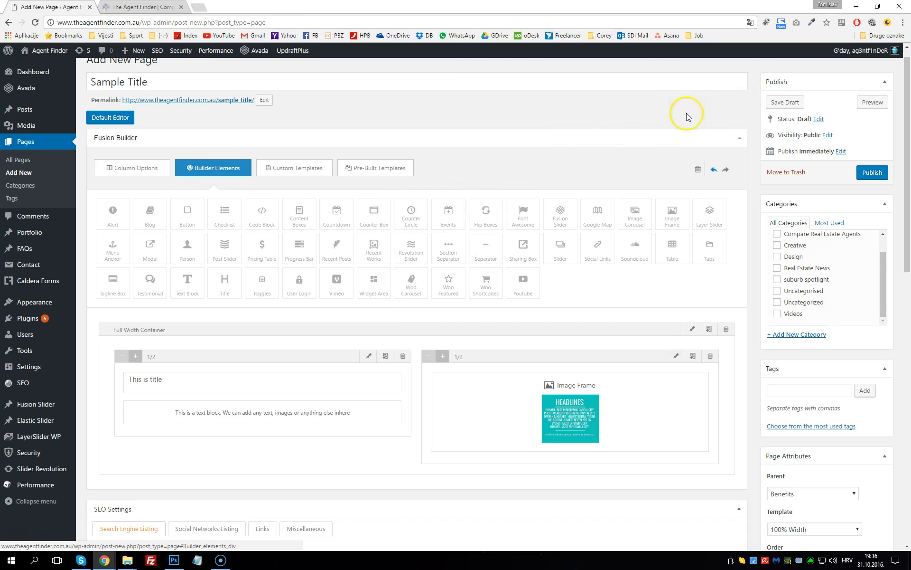
# Publish the new page.
pyautogui.click(874, 177)
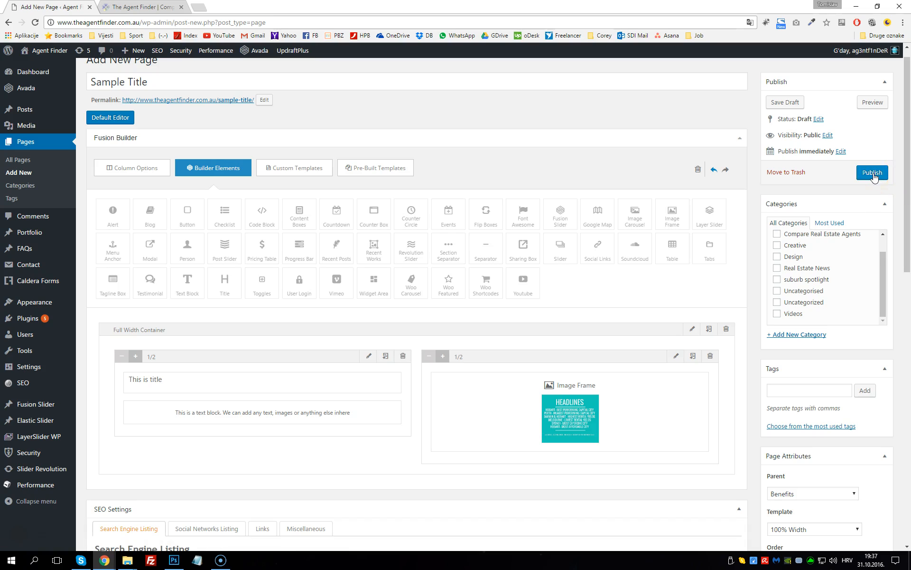
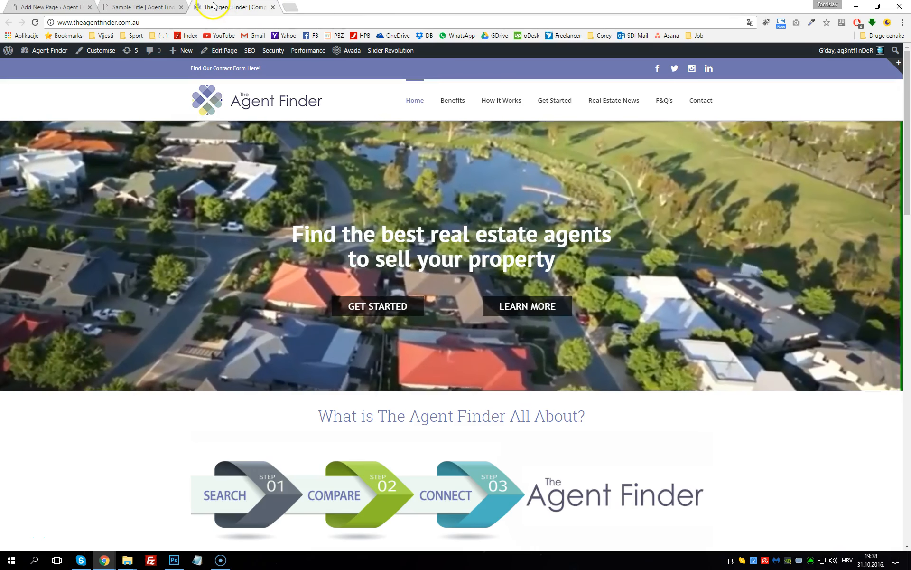
# Replace the Text Block's content in the first 1/2 column with the copied "Lorem ipsum" paragraphs and save it.
pyautogui.click(51, 7)
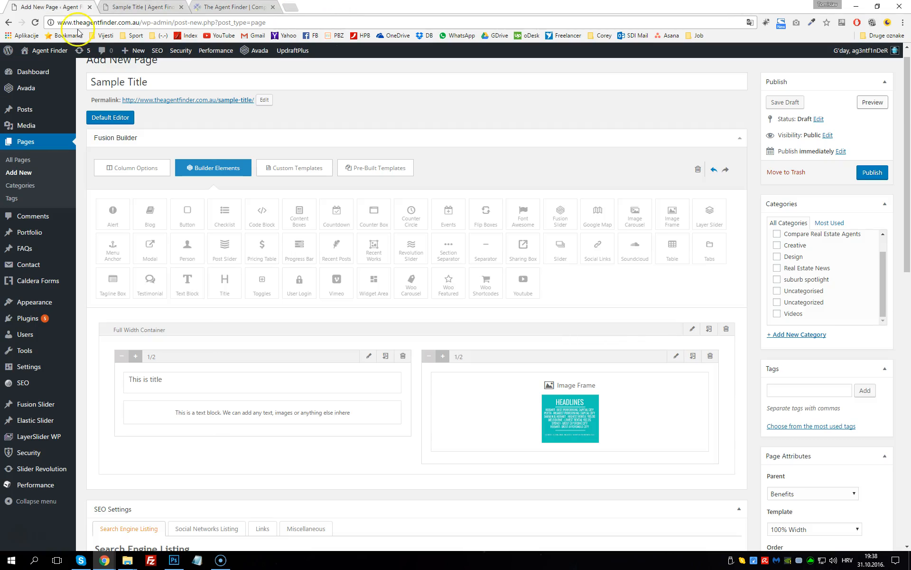
pyautogui.click(374, 404)
pyautogui.click(345, 224)
pyautogui.hotkey('ctrl', 'v')
pyautogui.hotkey('ctrl', 'a')
pyautogui.hotkey('ctrl', 'v')
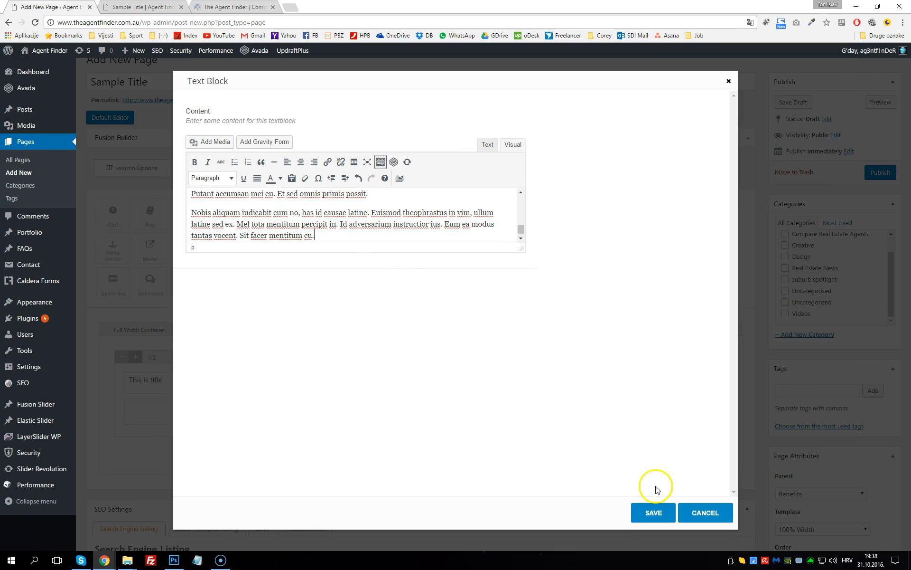
pyautogui.click(652, 512)
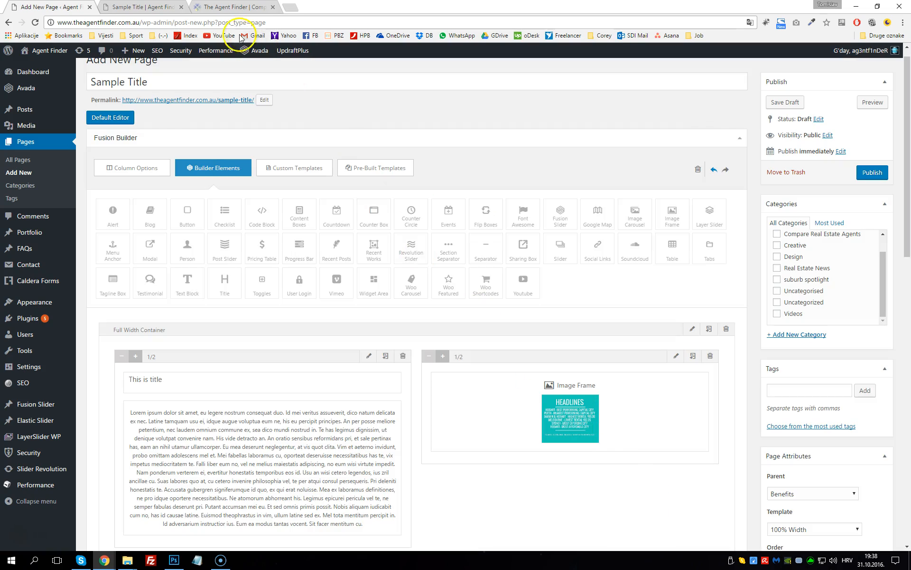
# Add a 1/1 column and place it inside the Full Width Container below the two 1/2 columns.
pyautogui.click(145, 7)
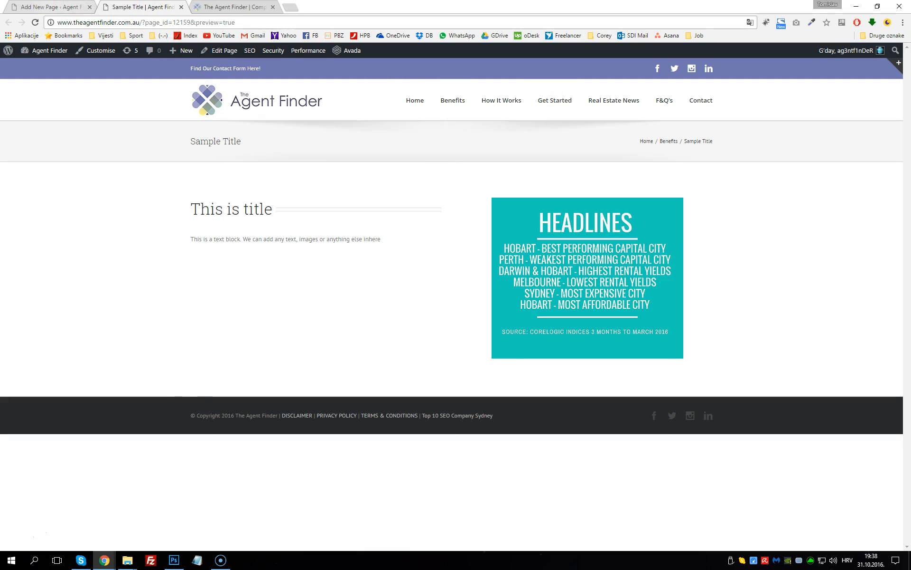
pyautogui.click(67, 8)
pyautogui.scroll(-2, 372, 383)
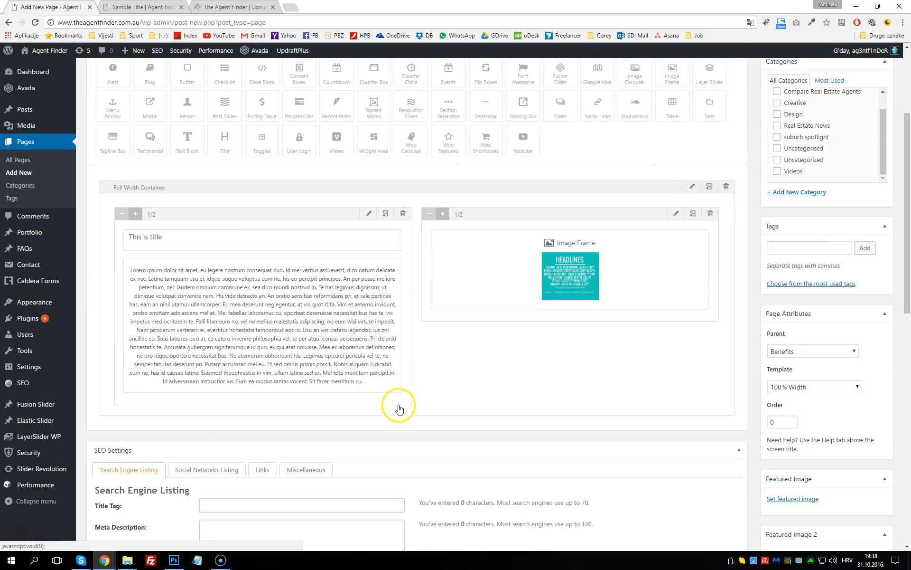
pyautogui.scroll(2, 393, 402)
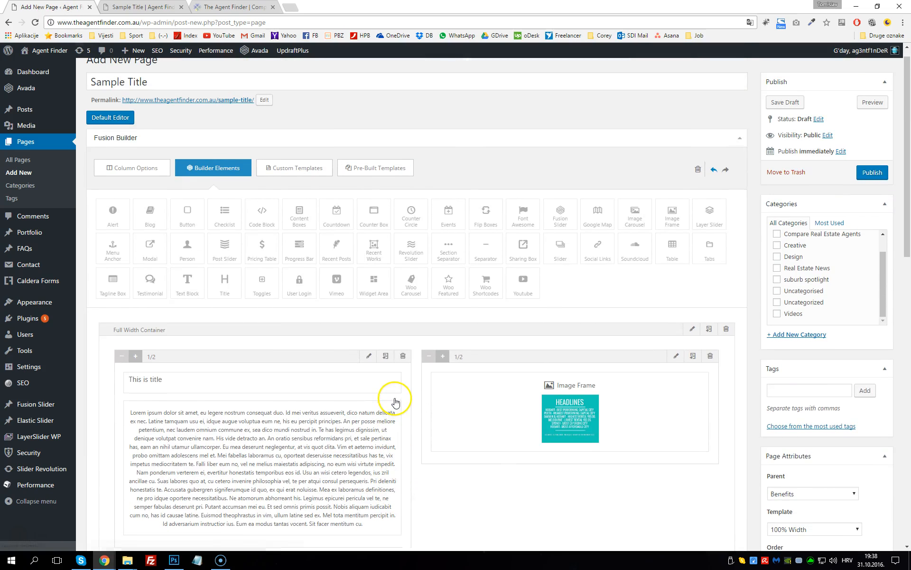
pyautogui.click(149, 171)
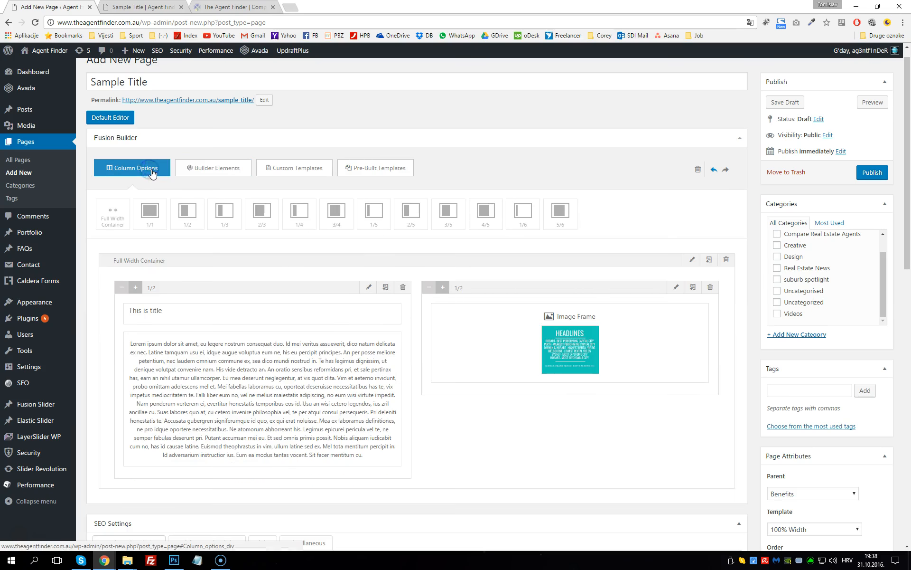
pyautogui.click(150, 212)
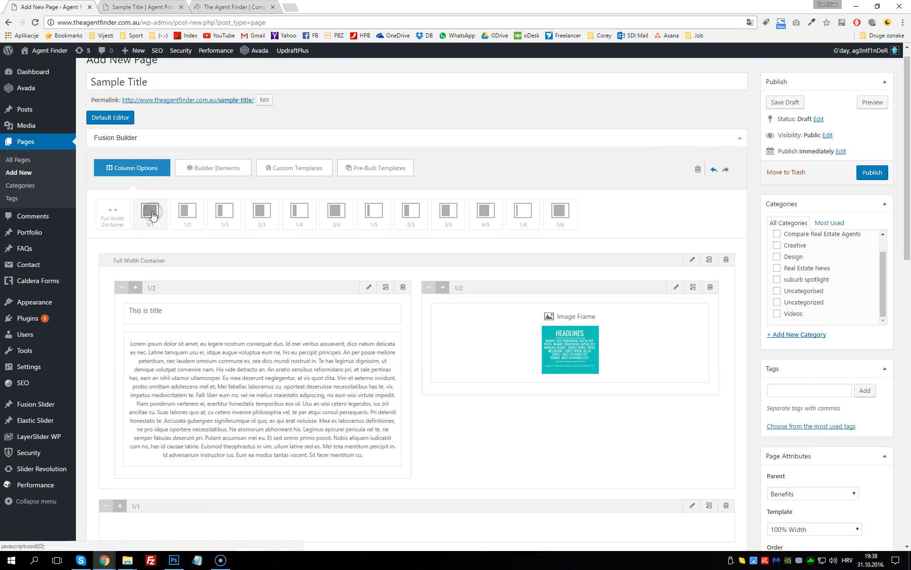
pyautogui.scroll(-4, 161, 285)
pyautogui.moveTo(164, 318); pyautogui.dragTo(153, 294)
pyautogui.scroll(2, 163, 301)
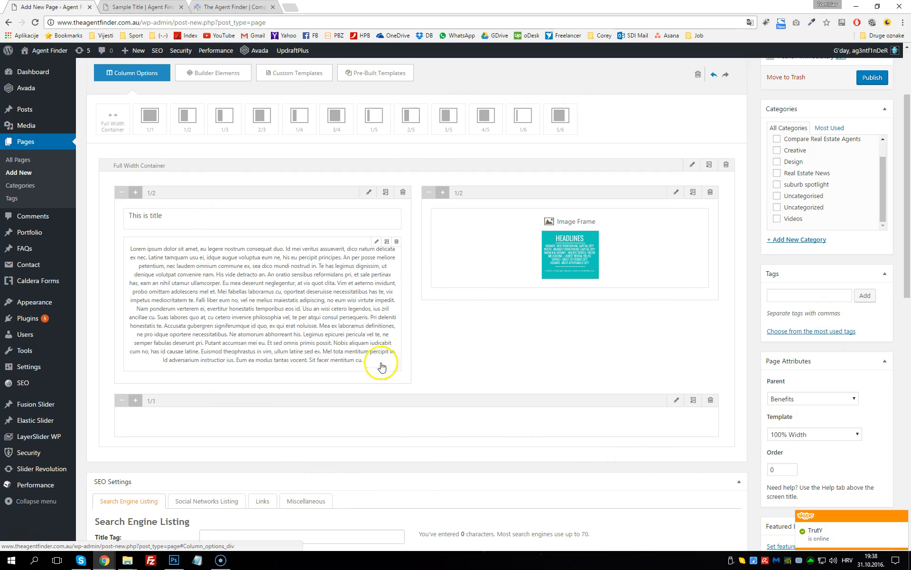
# Add a Youtube builder element to the empty 1/1 column.
pyautogui.scroll(2, 375, 368)
pyautogui.click(218, 172)
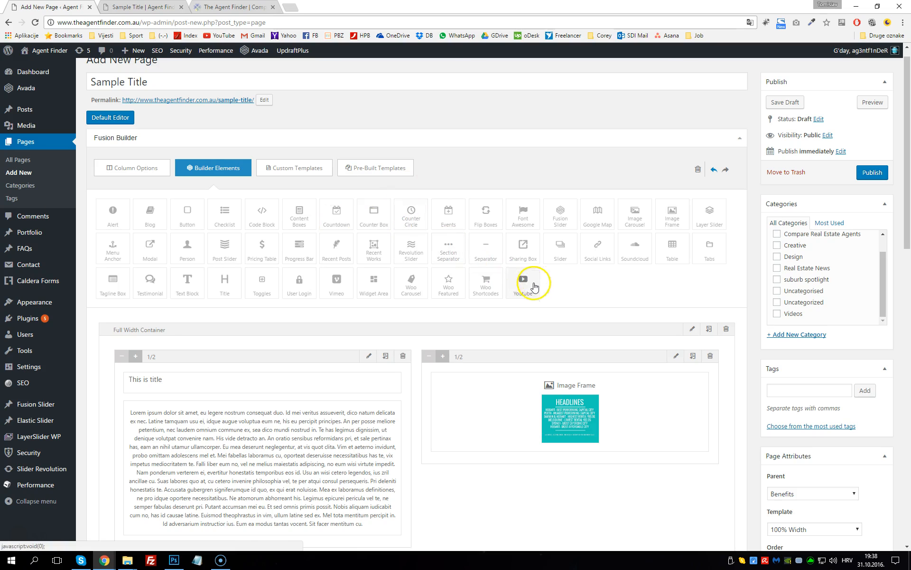
pyautogui.moveTo(532, 285); pyautogui.dragTo(413, 347)
pyautogui.scroll(-5, 514, 287)
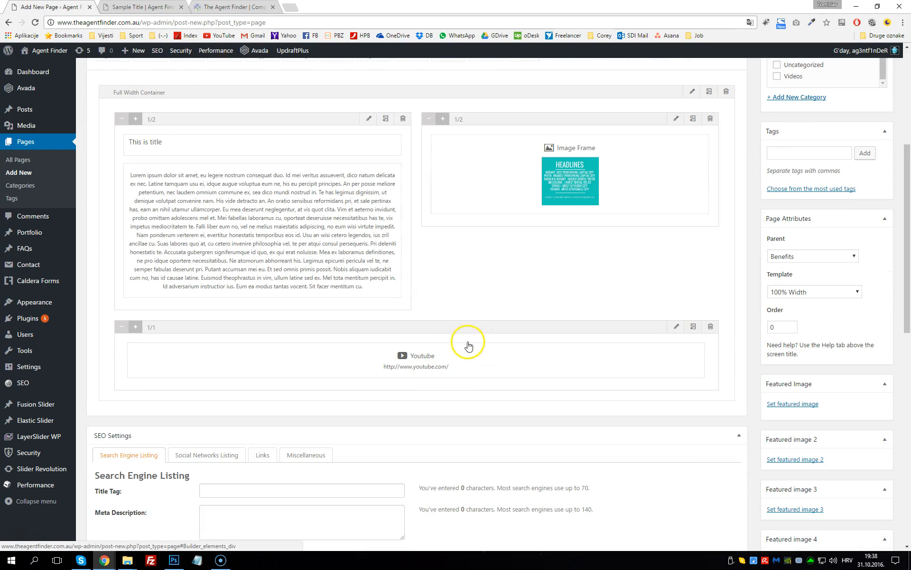
# Open the settings of the Youtube element in the 1/1 column.
pyautogui.moveTo(569, 355)
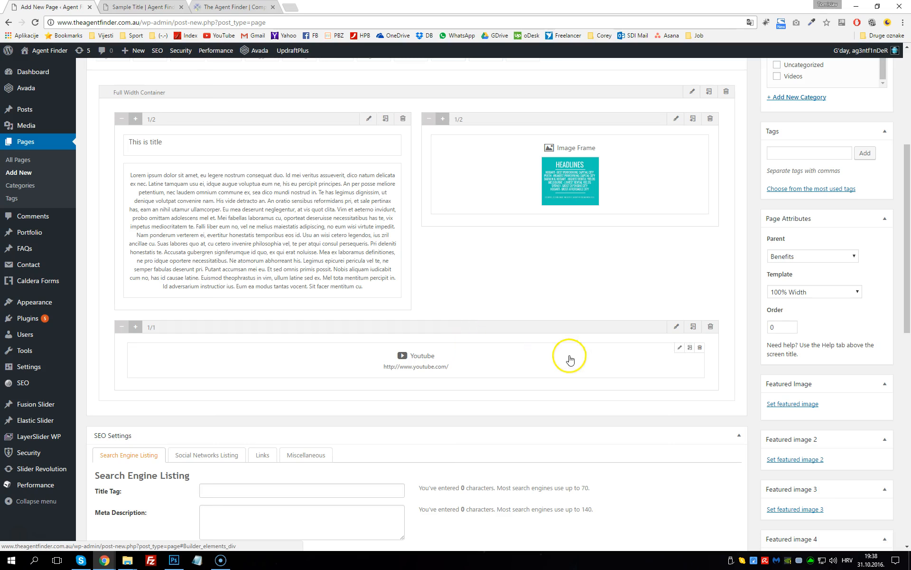
pyautogui.click(679, 349)
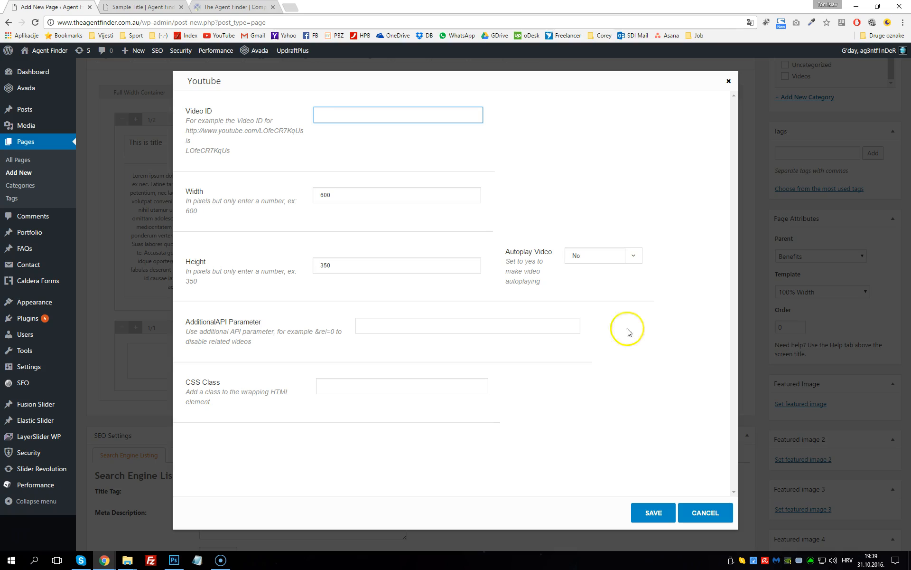
pyautogui.moveTo(185, 111); pyautogui.dragTo(214, 108)
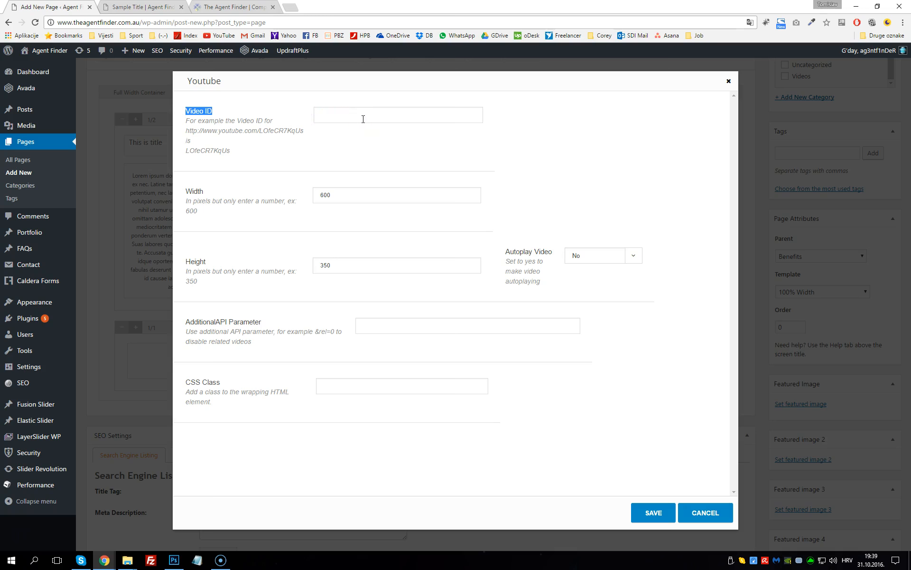
# Open YouTube in a new browser tab, find the wanted channel by name among the subscriptions and open it.
pyautogui.click(290, 7)
pyautogui.click(218, 34)
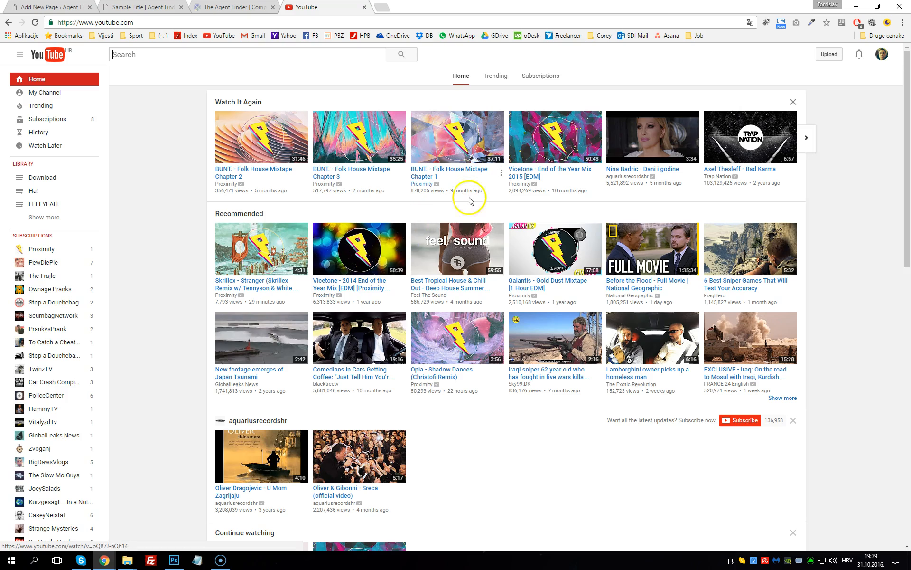
pyautogui.click(283, 55)
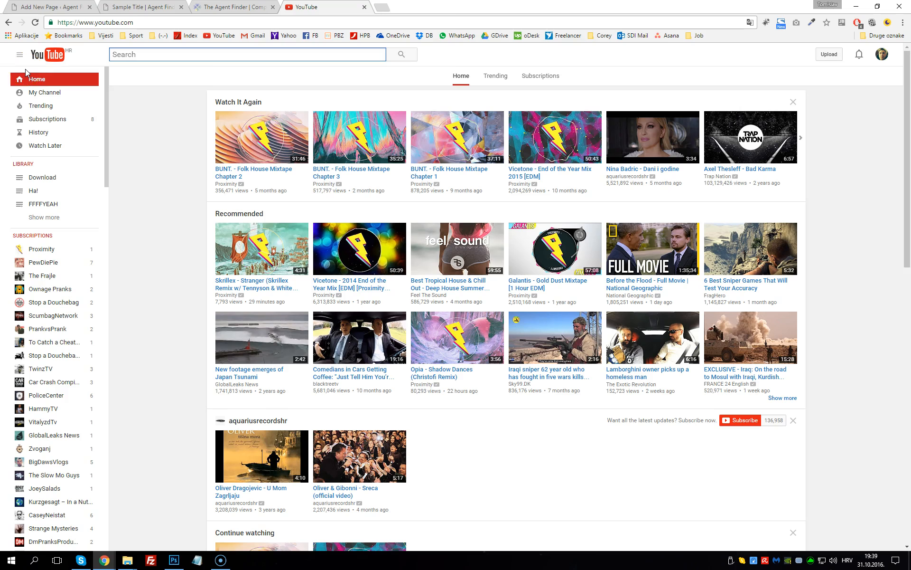
pyautogui.write('sen')
pyautogui.press('BackSpace')
pyautogui.press('BackSpace')
pyautogui.press('BackSpace')
pyautogui.hotkey('ctrl', 'f')
pyautogui.write('senka')
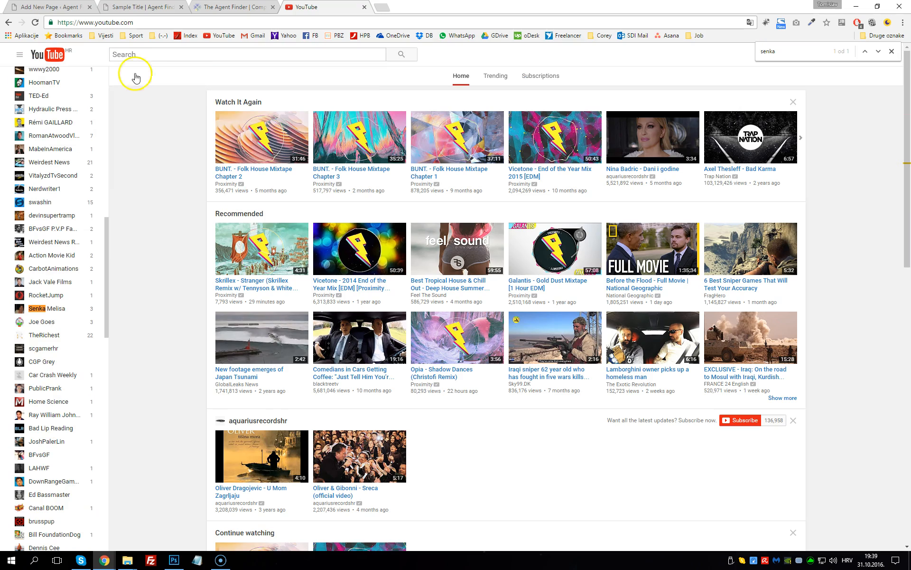
pyautogui.click(43, 310)
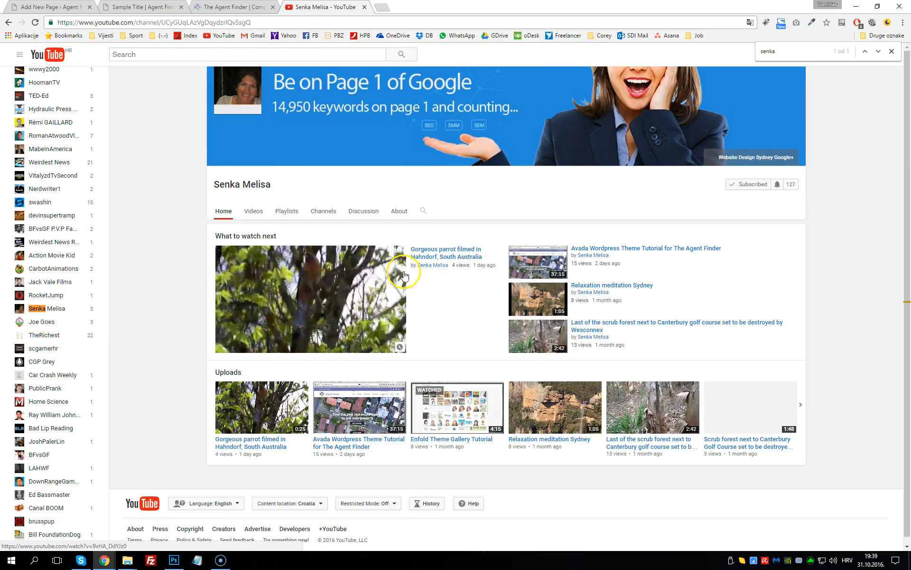
# Open the video "Gorgeous parrot filmed in Hahndorf, South Australia" and enter its ID 9xHA_DdYJz0 as the Youtube element's Video ID.
pyautogui.click(362, 300)
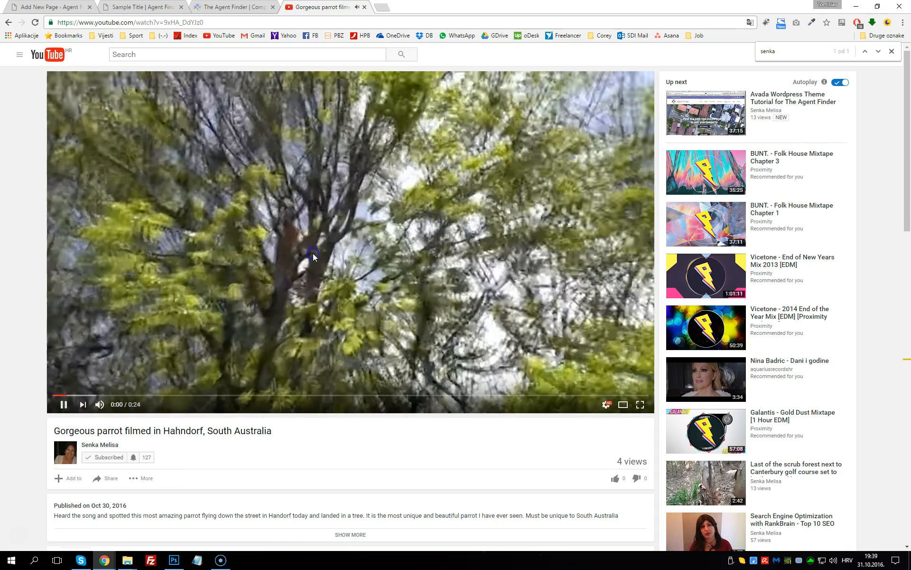
pyautogui.click(313, 255)
pyautogui.hotkey('ctrl', 'shift', 'Tab')
pyautogui.hotkey('ctrl', 'shift', 'Tab')
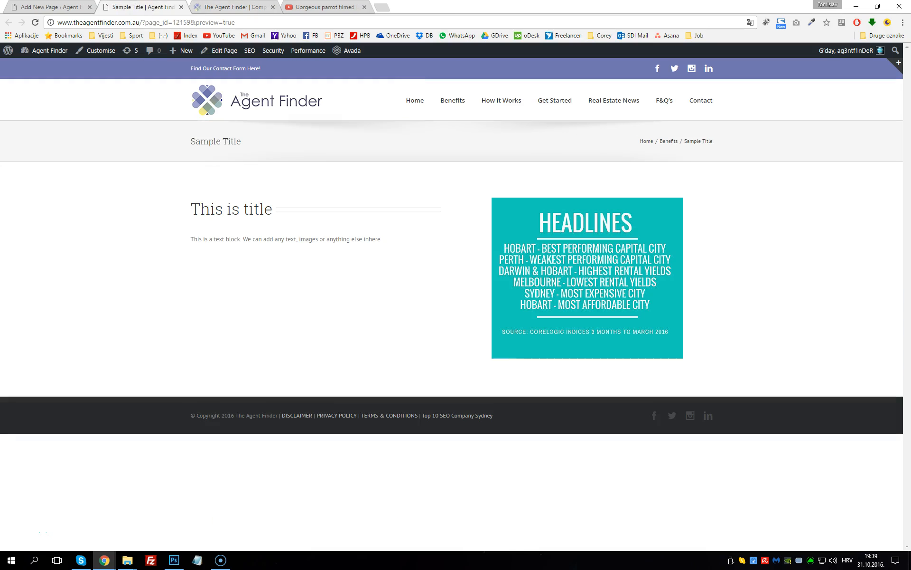
pyautogui.hotkey('ctrl', 'shift', 'Tab')
pyautogui.click(348, 116)
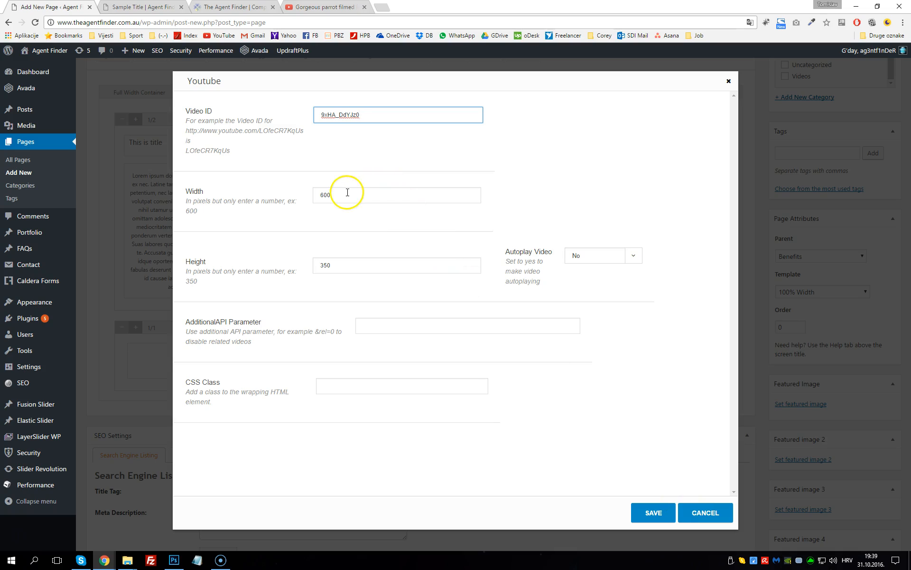
# Review the Youtube element's width, height and autoplay settings and save the element.
pyautogui.moveTo(350, 193); pyautogui.dragTo(209, 187)
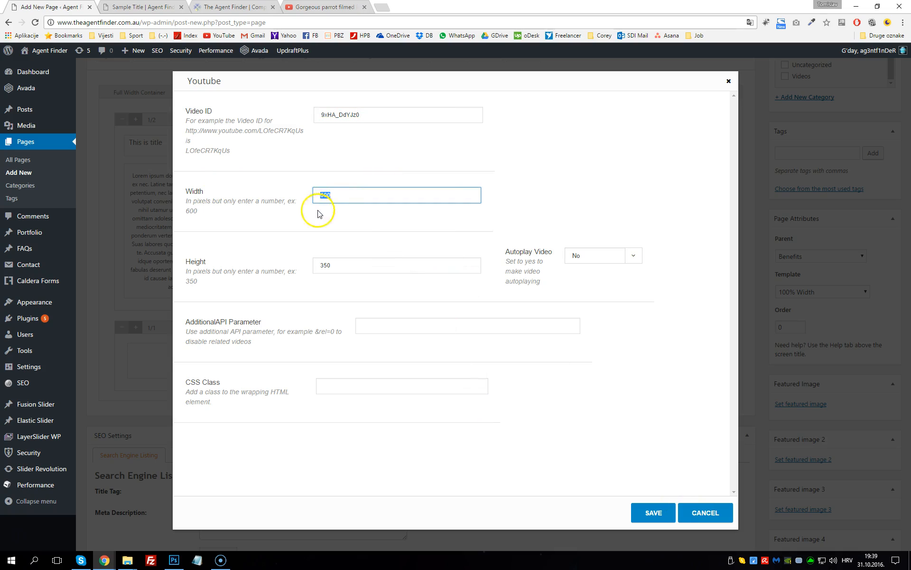
pyautogui.moveTo(366, 264); pyautogui.dragTo(305, 248)
pyautogui.click(357, 194)
pyautogui.moveTo(382, 266); pyautogui.dragTo(272, 246)
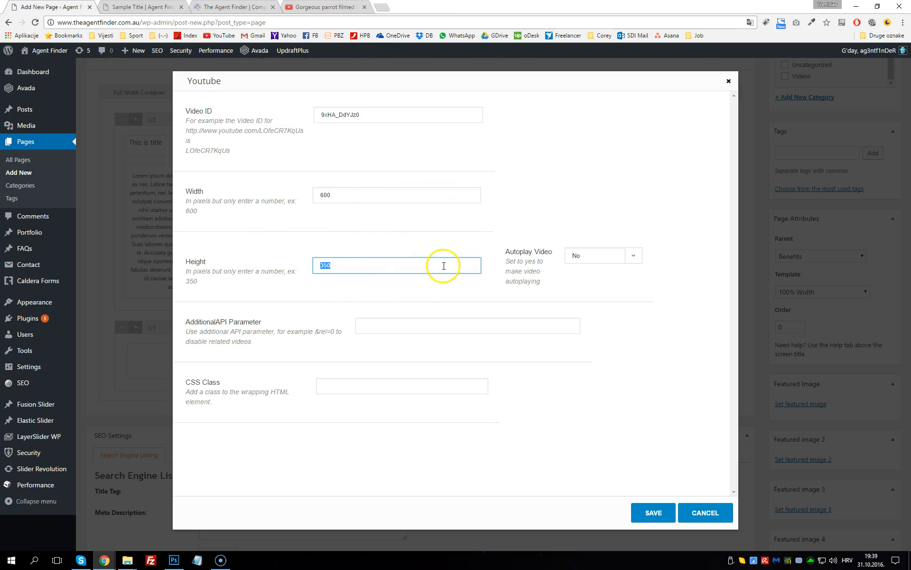
pyautogui.moveTo(506, 247); pyautogui.dragTo(561, 276)
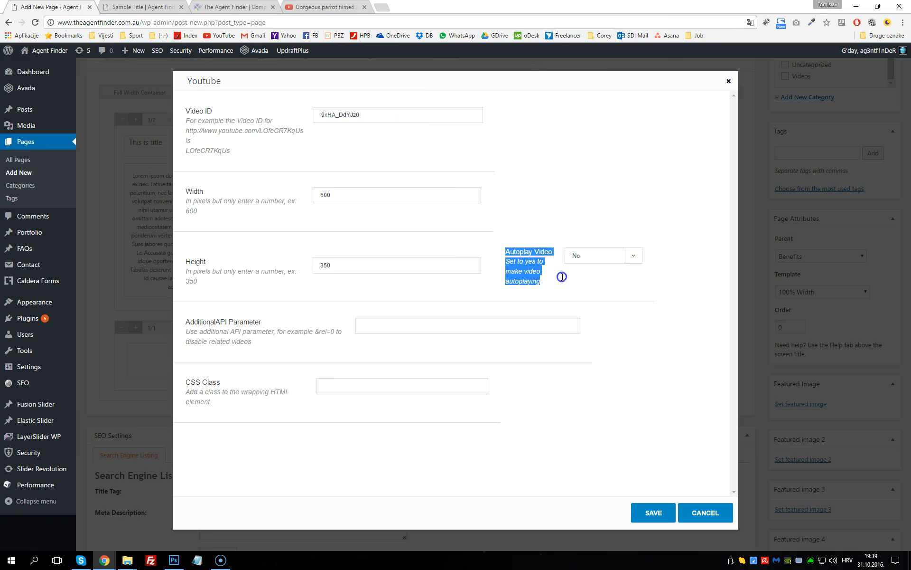
pyautogui.click(513, 266)
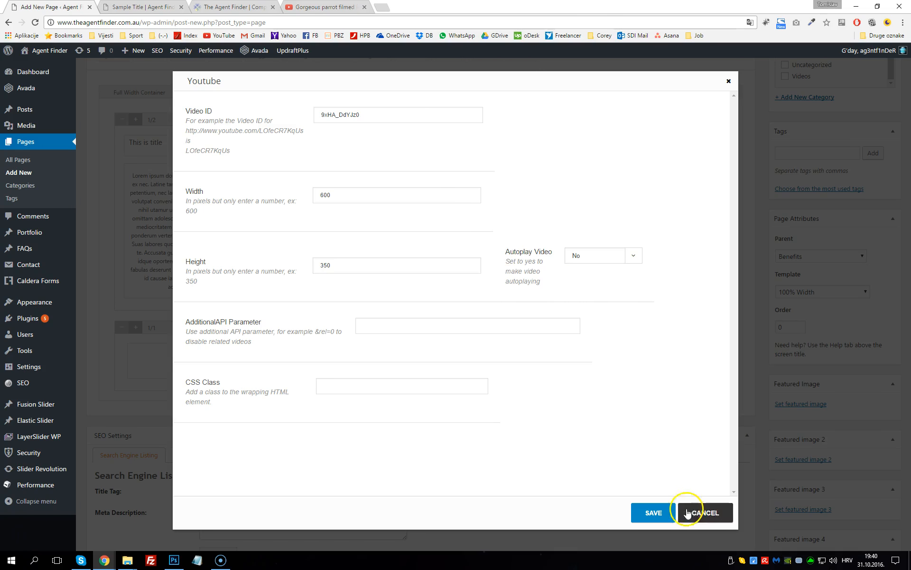
pyautogui.click(645, 514)
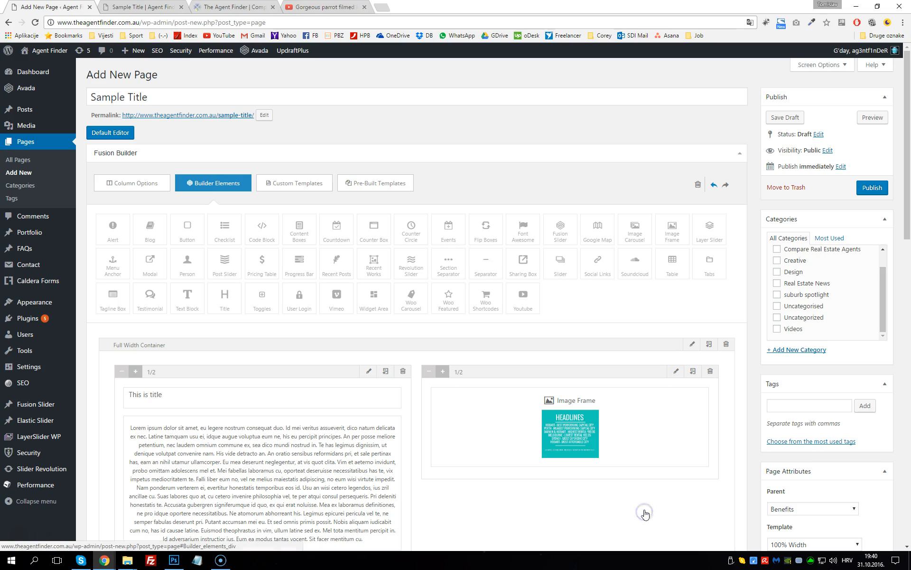
# Preview the page and check the text paragraphs and the embedded video's size and position.
pyautogui.click(872, 119)
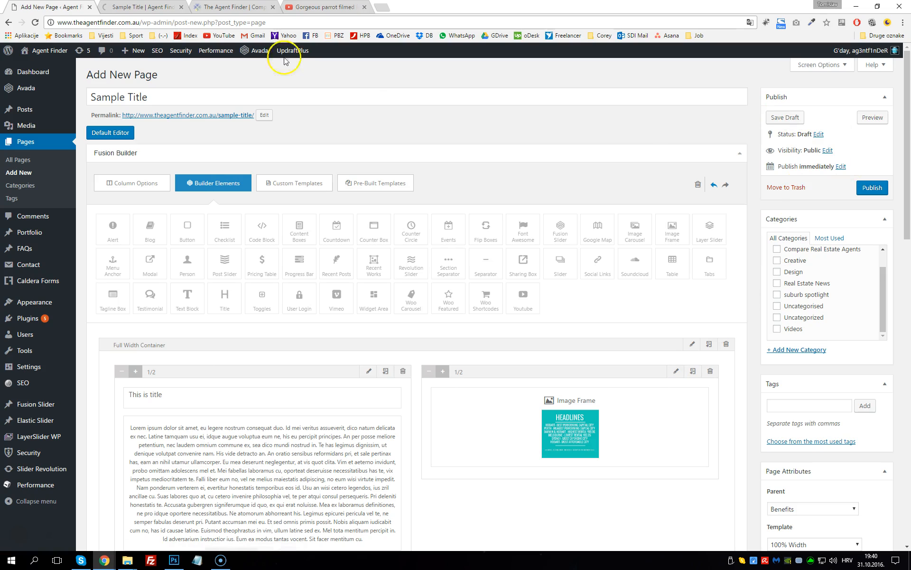
pyautogui.click(143, 6)
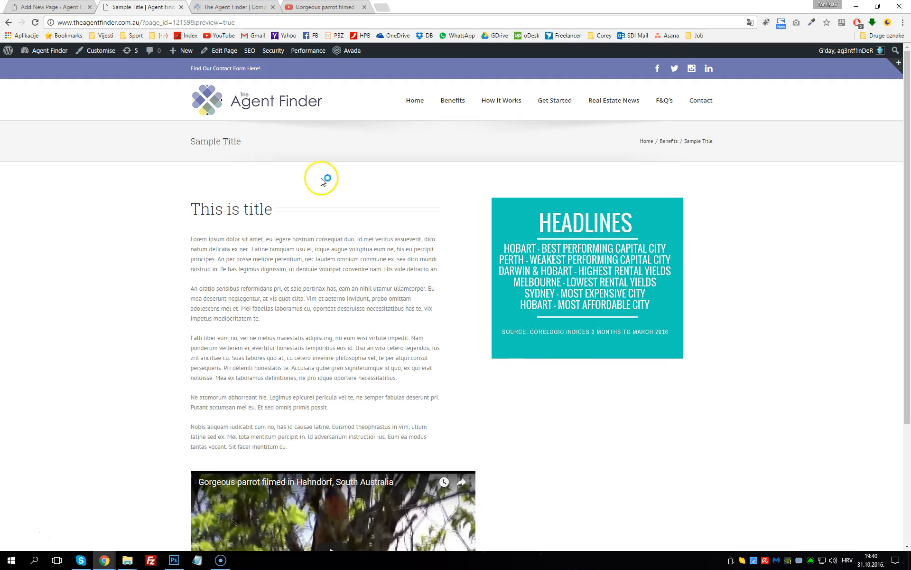
pyautogui.moveTo(187, 238)
pyautogui.mouseDown()
pyautogui.moveTo(264, 309)
pyautogui.moveTo(306, 464)
pyautogui.moveTo(175, 232)
pyautogui.moveTo(189, 234)
pyautogui.mouseUp()
pyautogui.scroll(-1, 191, 234)
pyautogui.scroll(-2, 192, 234)
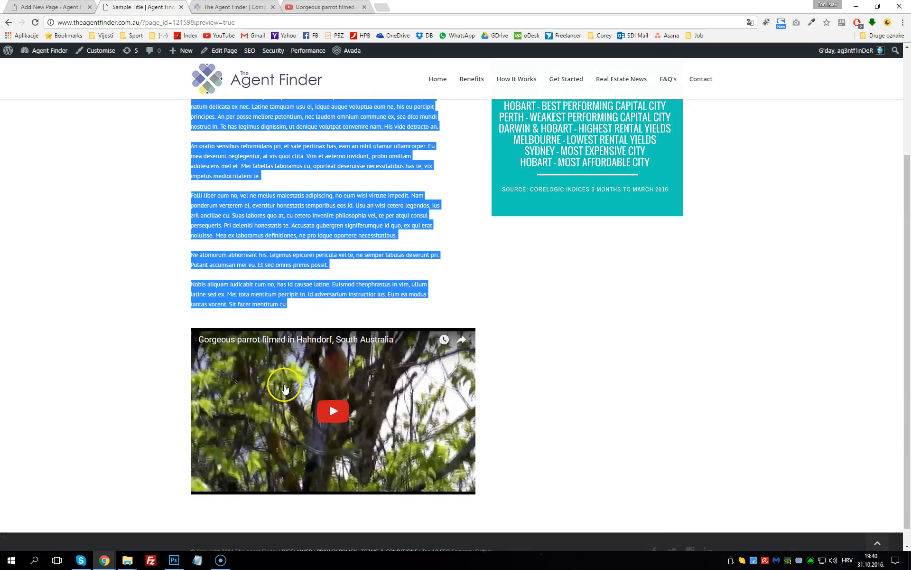
pyautogui.click(528, 348)
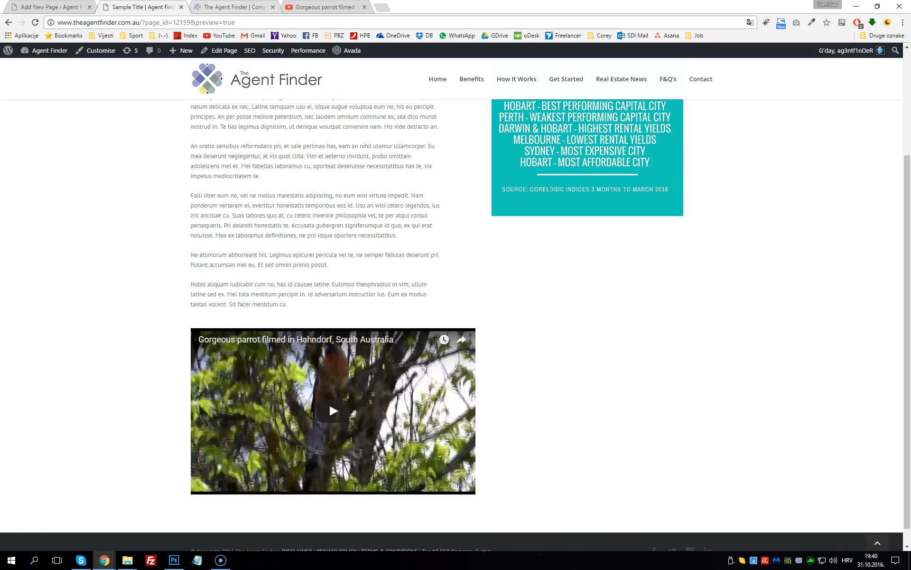
# Set the Youtube element's width to 1200 and height to 720 pixels and save the element.
pyautogui.click(51, 8)
pyautogui.scroll(-7, 519, 326)
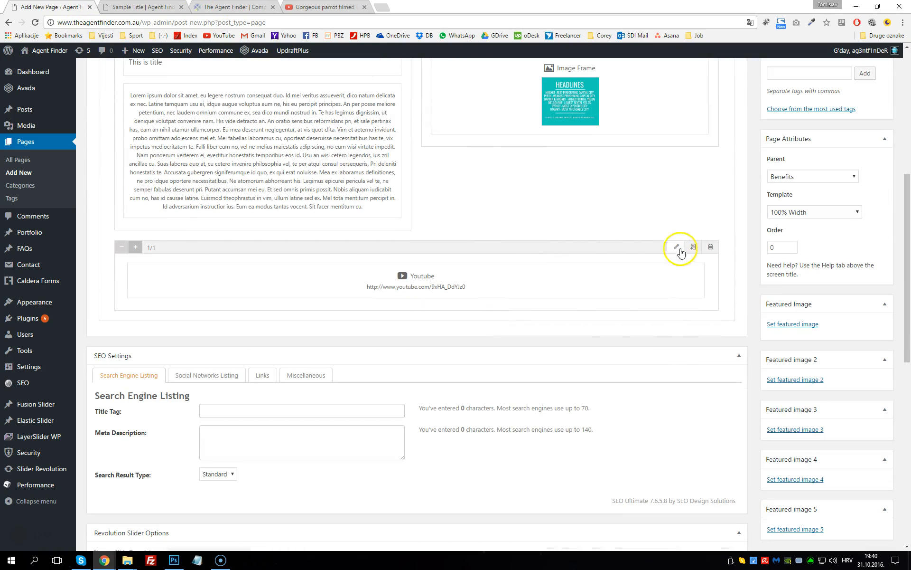
pyautogui.click(683, 267)
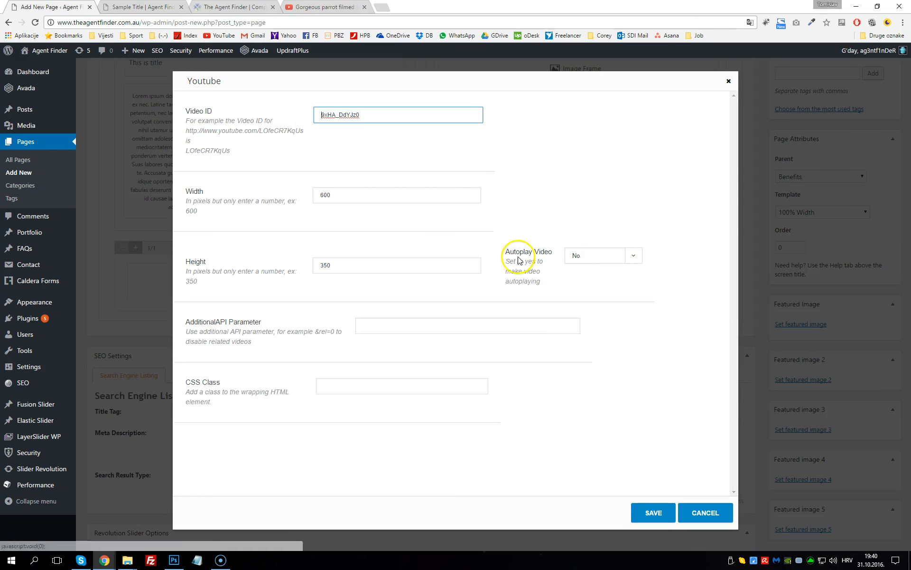
pyautogui.click(351, 195)
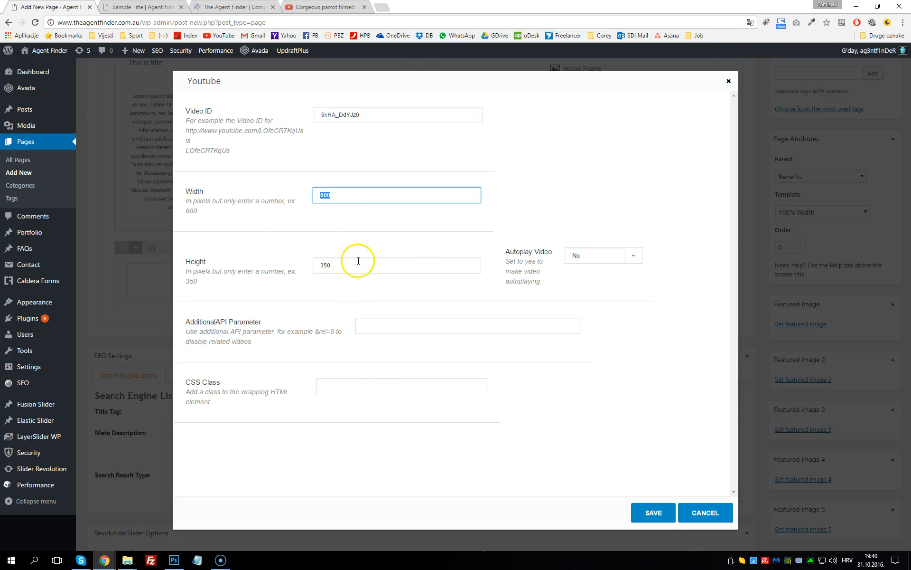
pyautogui.doubleClick(422, 259)
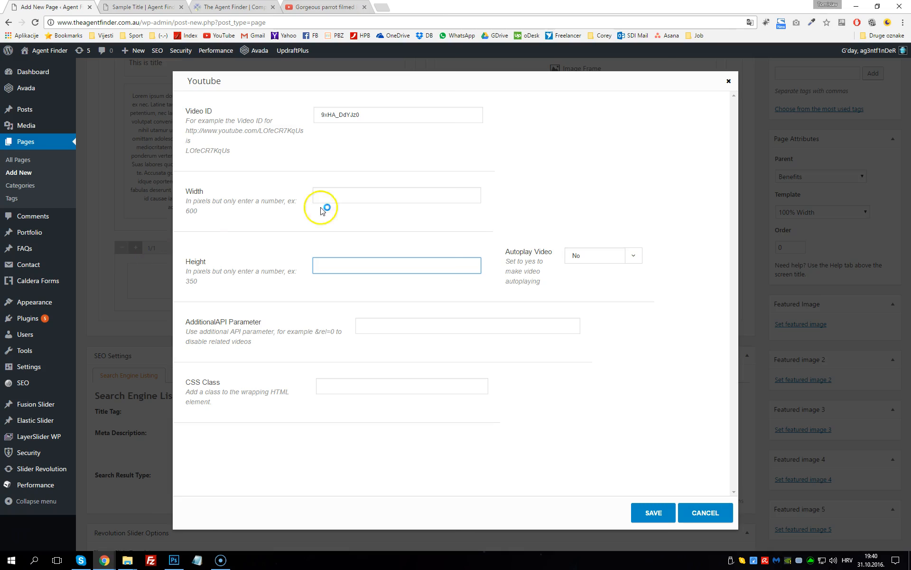
pyautogui.click(659, 516)
pyautogui.click(380, 195)
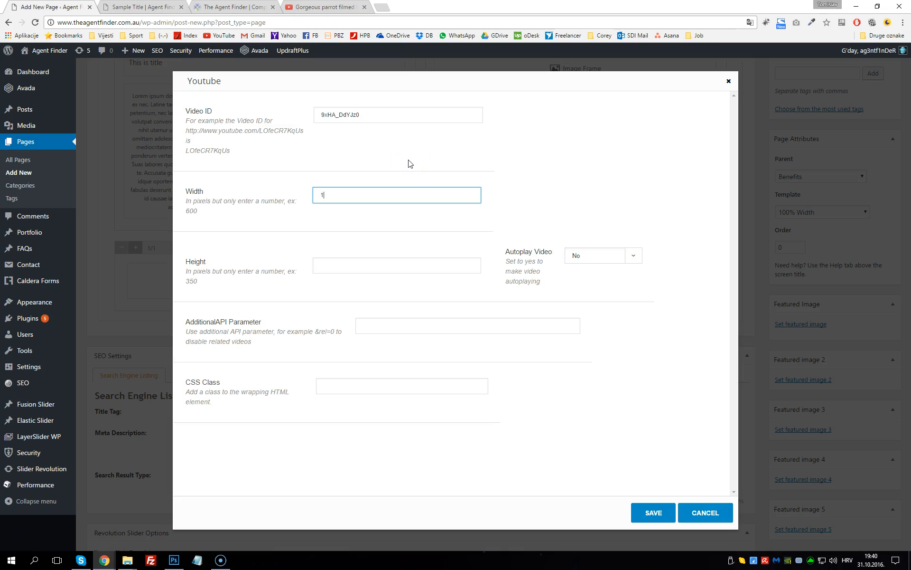
pyautogui.press('Tab')
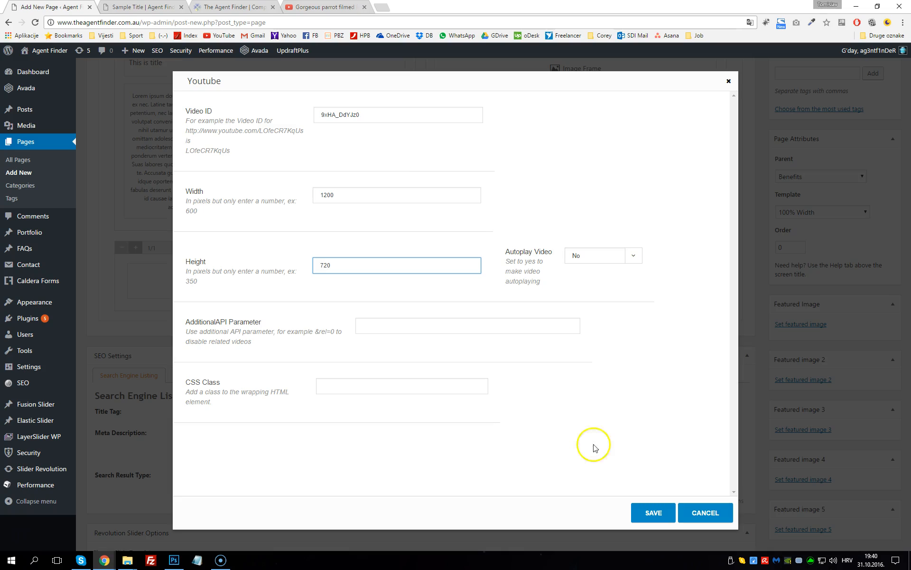
pyautogui.click(654, 512)
# Preview the page and check the enlarged video's width against the title, text and image above it.
pyautogui.scroll(7, 856, 175)
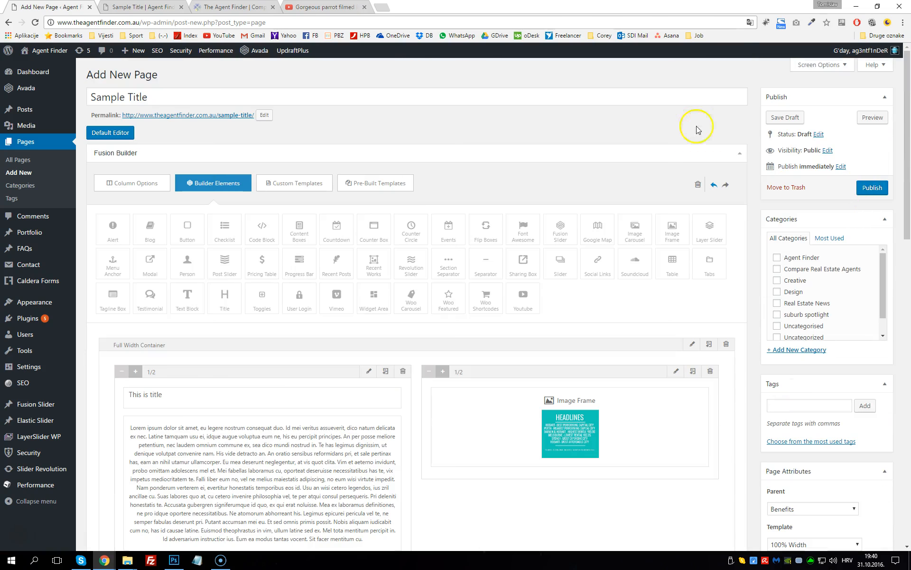
pyautogui.click(872, 117)
pyautogui.click(140, 8)
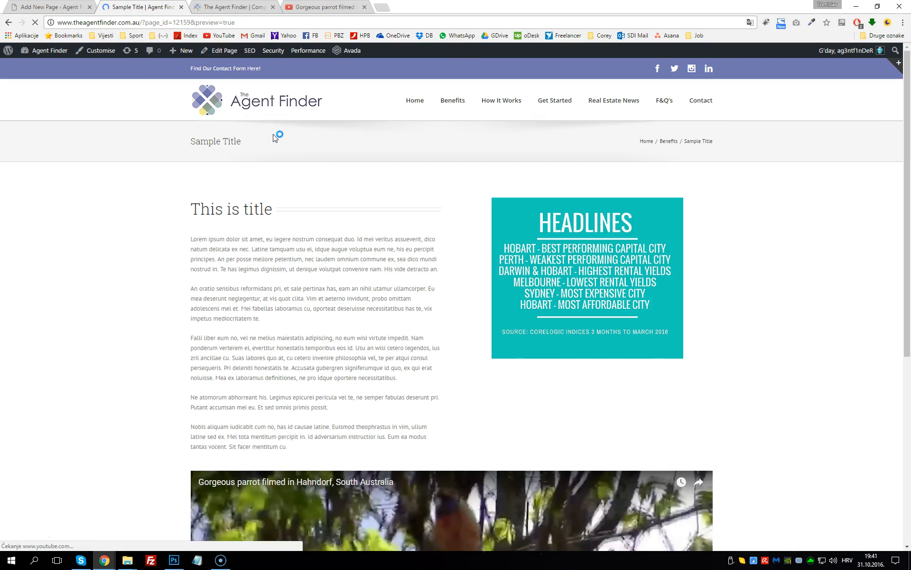
pyautogui.scroll(-7, 230, 193)
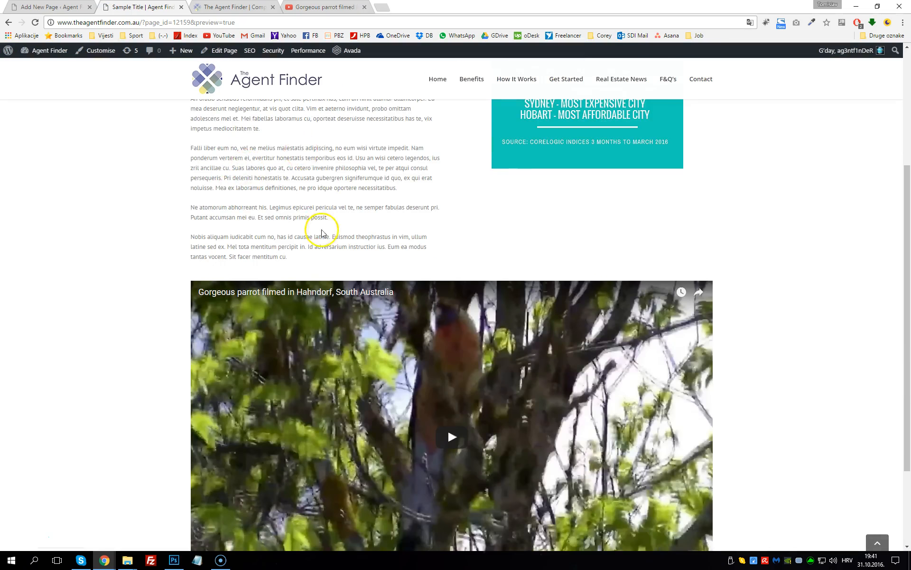
pyautogui.scroll(4, 472, 336)
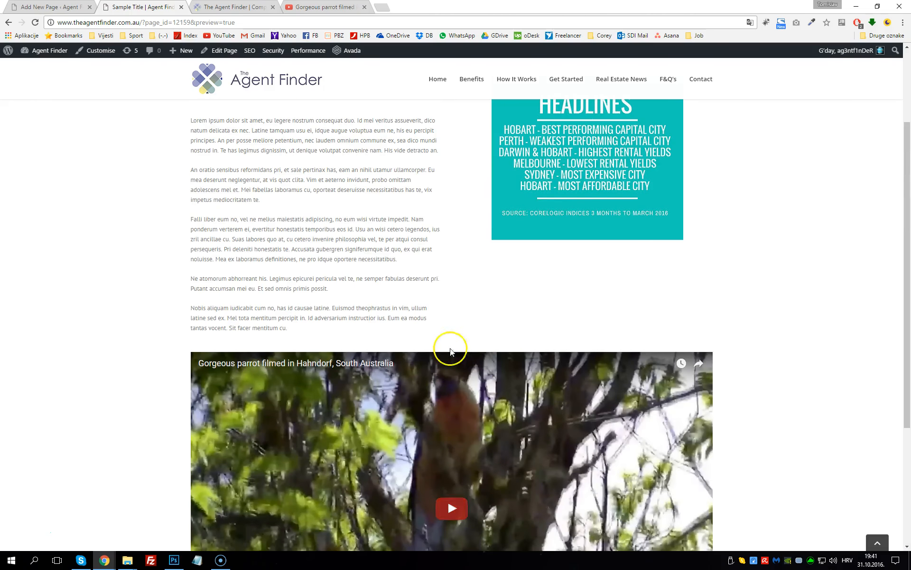
pyautogui.scroll(3, 586, 293)
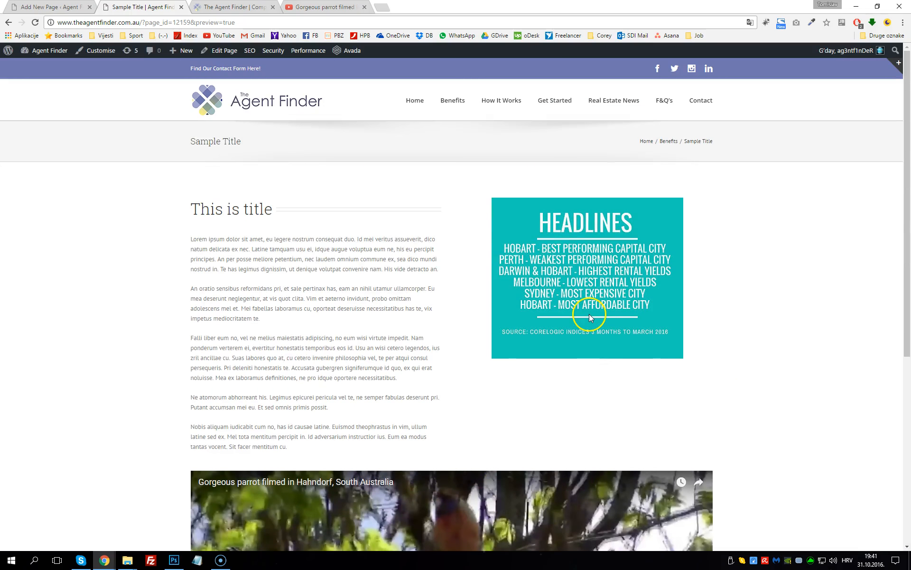
pyautogui.scroll(-5, 423, 362)
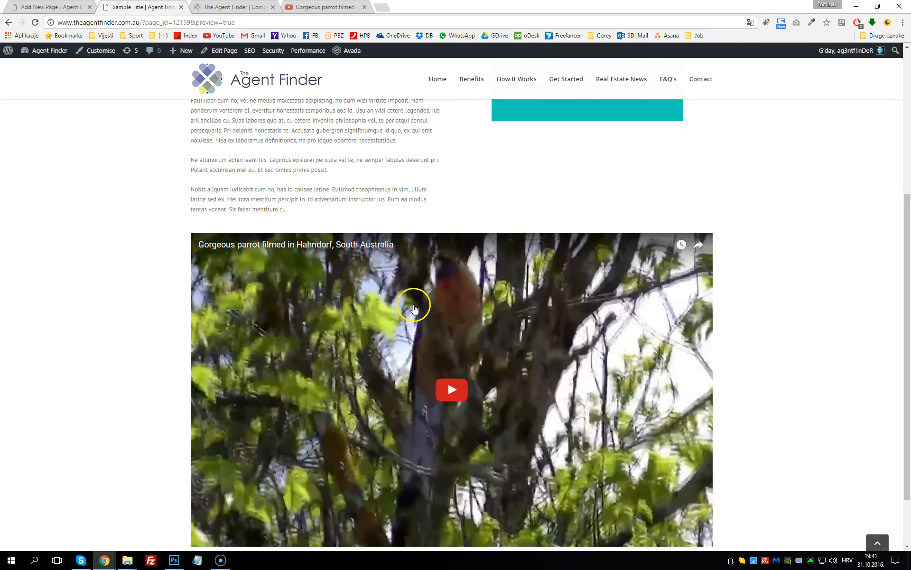
# Return to the page editor and add four 1/4 columns below the existing full width container.
pyautogui.hotkey('ctrl', 'shift', 'Tab')
pyautogui.scroll(-6, 443, 244)
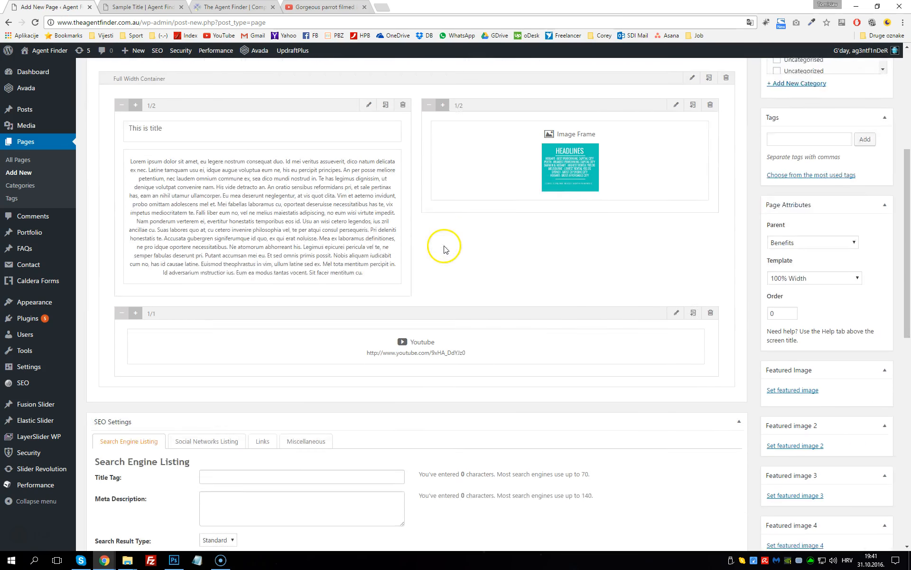
pyautogui.scroll(5, 405, 252)
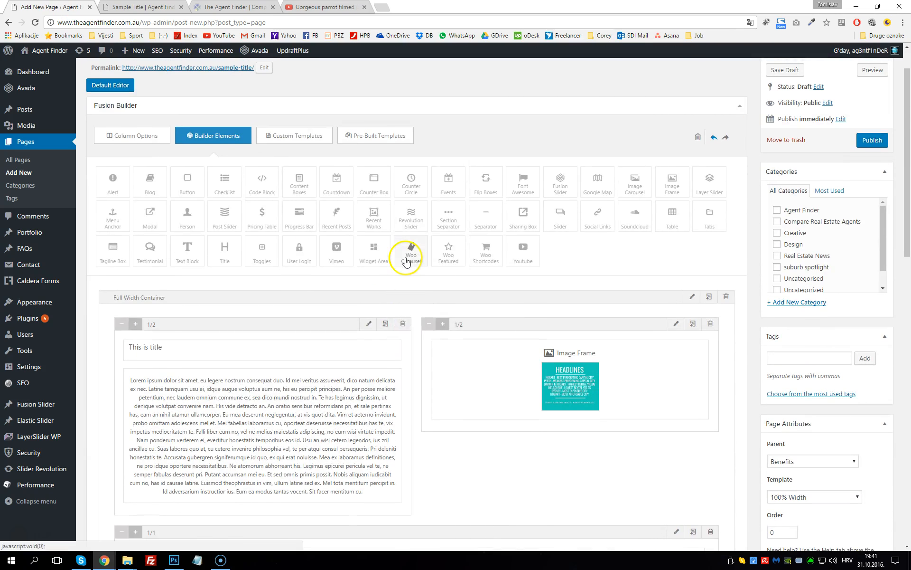
pyautogui.click(124, 137)
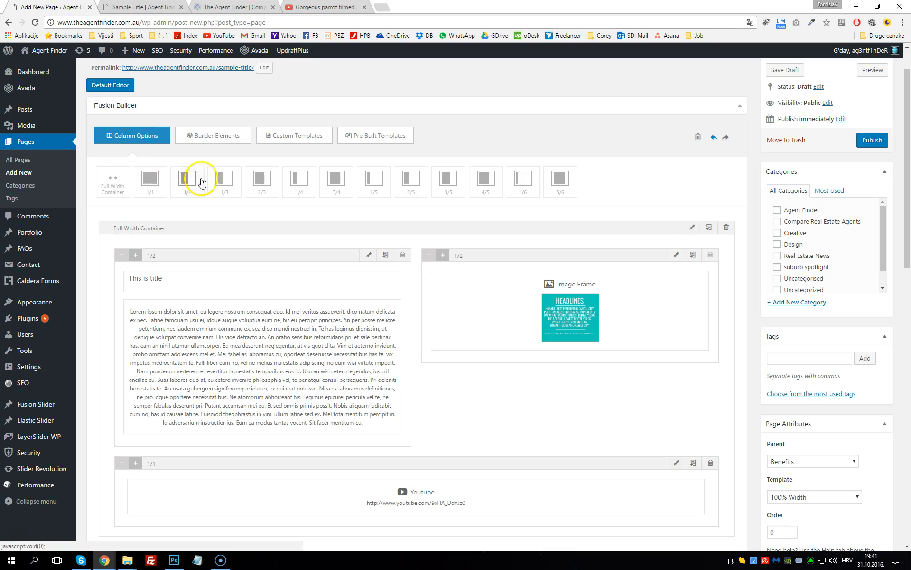
pyautogui.click(302, 179)
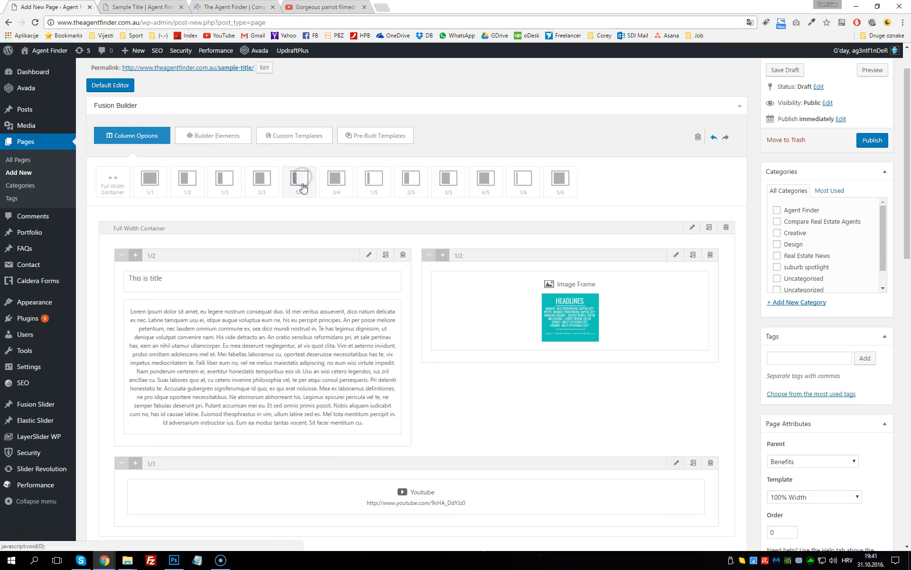
pyautogui.scroll(-2, 303, 187)
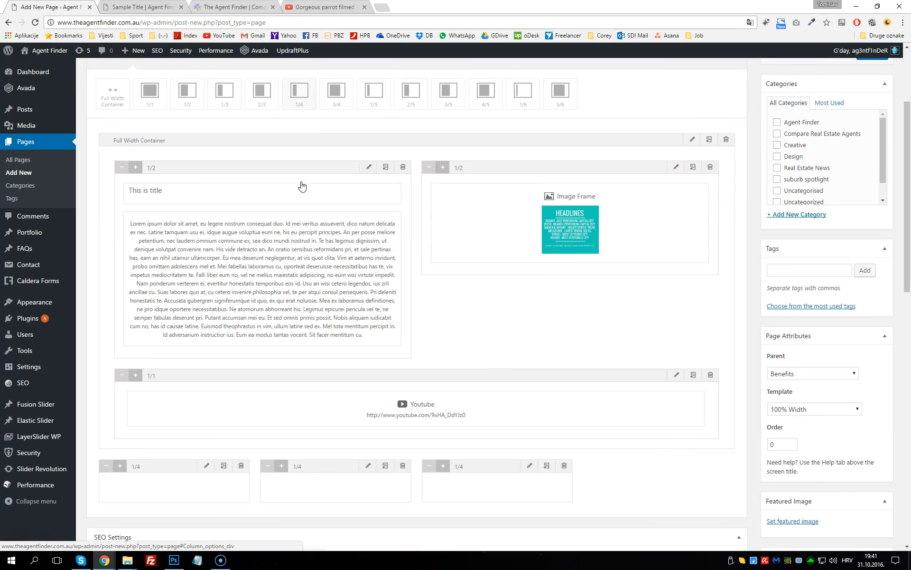
pyautogui.click(300, 88)
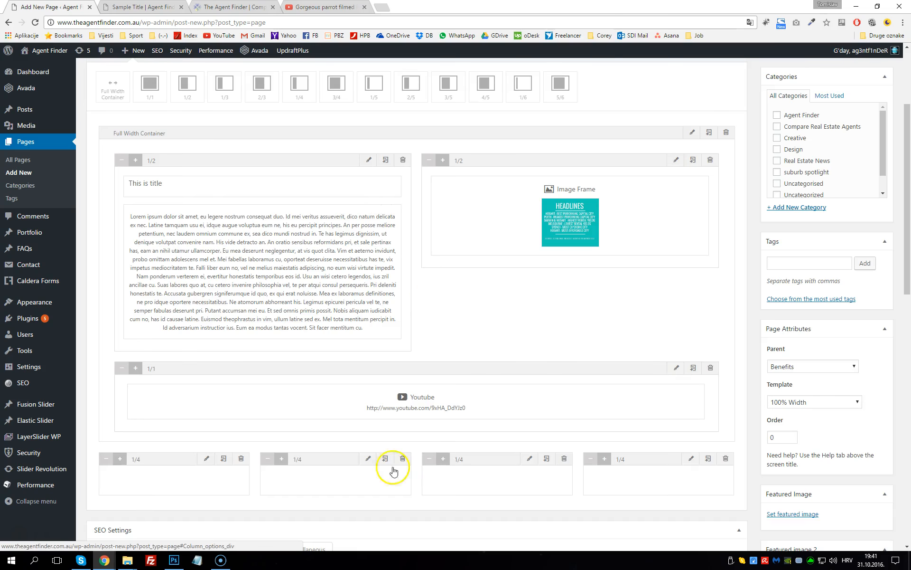
pyautogui.scroll(-2, 380, 470)
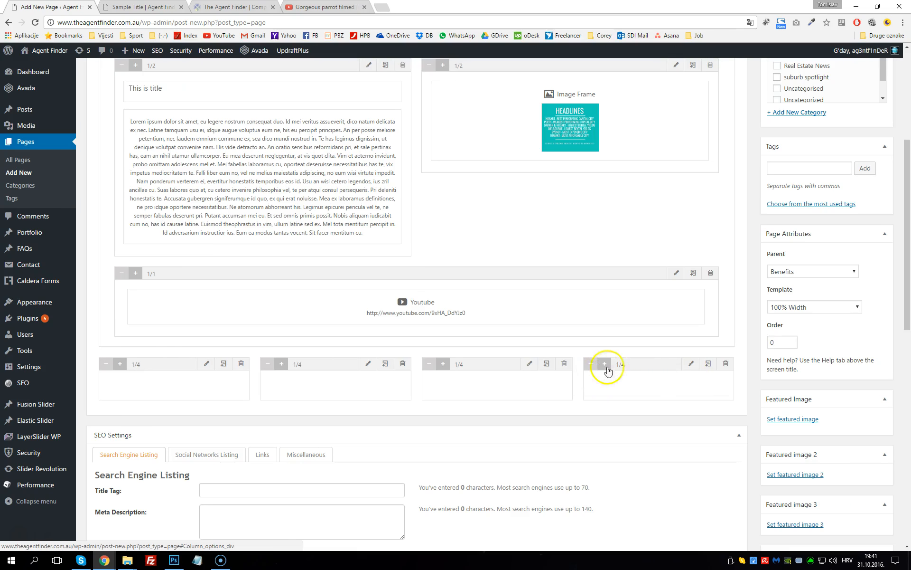
pyautogui.scroll(3, 639, 389)
pyautogui.scroll(-3, 639, 402)
pyautogui.scroll(5, 306, 346)
# Add a second full width container and move the four 1/4 columns into it side by side.
pyautogui.click(149, 228)
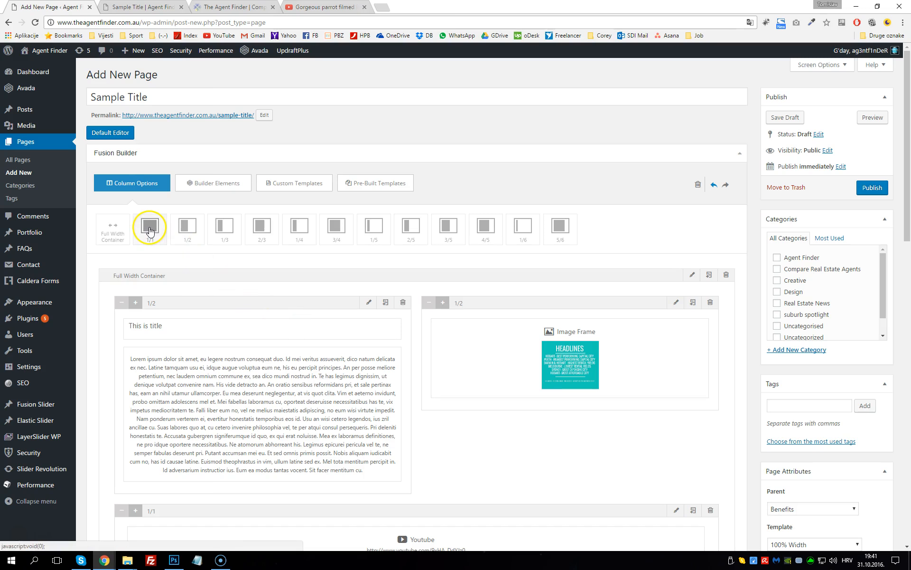
pyautogui.click(120, 225)
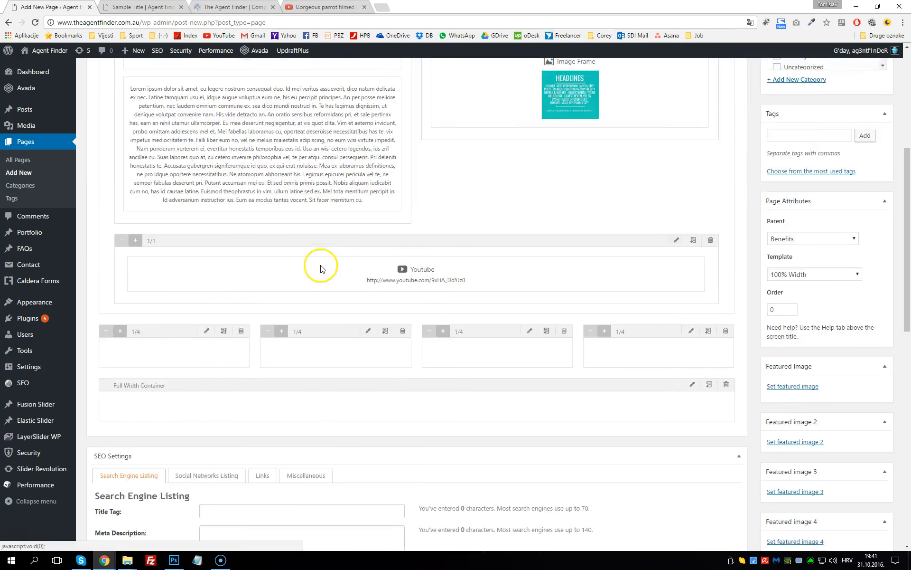
pyautogui.moveTo(153, 268); pyautogui.dragTo(152, 351)
pyautogui.moveTo(157, 270); pyautogui.dragTo(287, 356)
pyautogui.moveTo(309, 278); pyautogui.dragTo(437, 350)
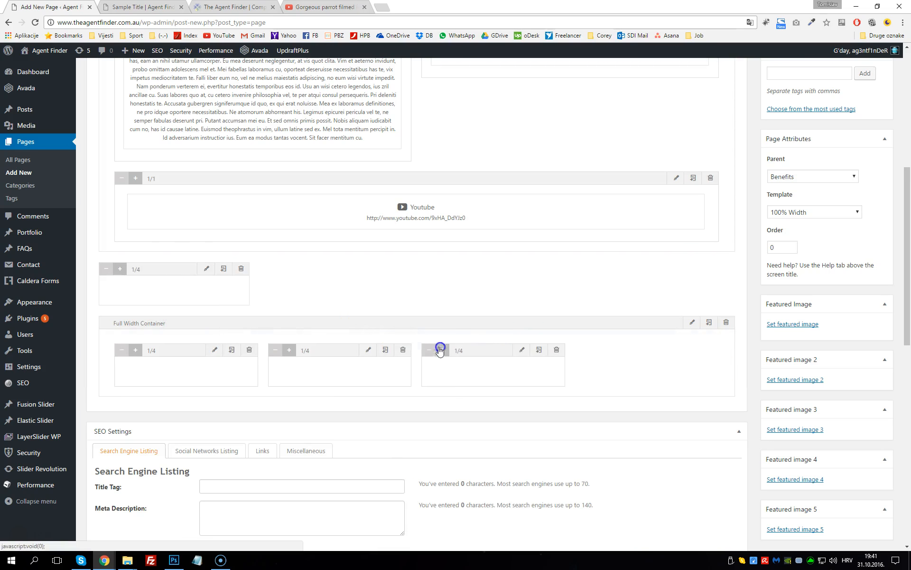
pyautogui.moveTo(169, 269); pyautogui.dragTo(600, 357)
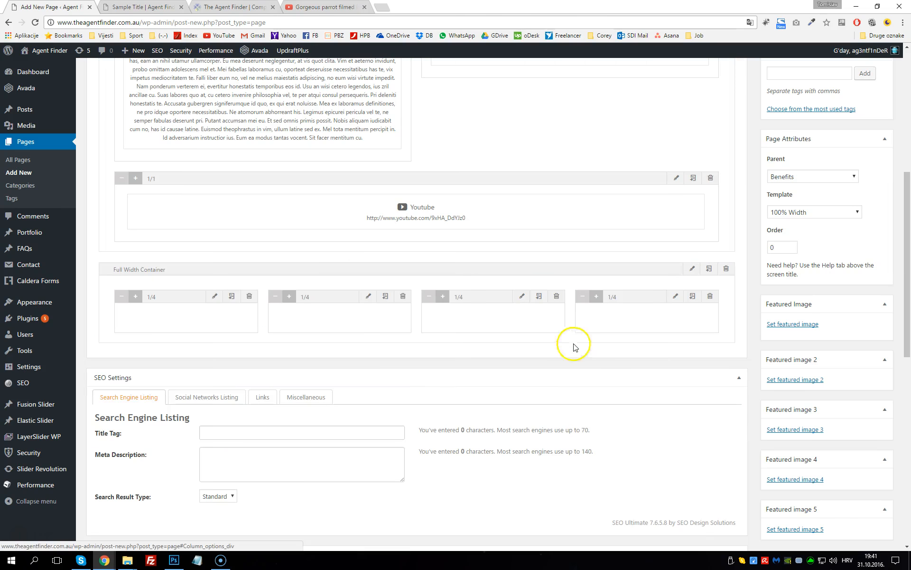
# Add a Title element to the first 1/4 column and duplicate it so each of the four columns holds one.
pyautogui.scroll(1, 586, 407)
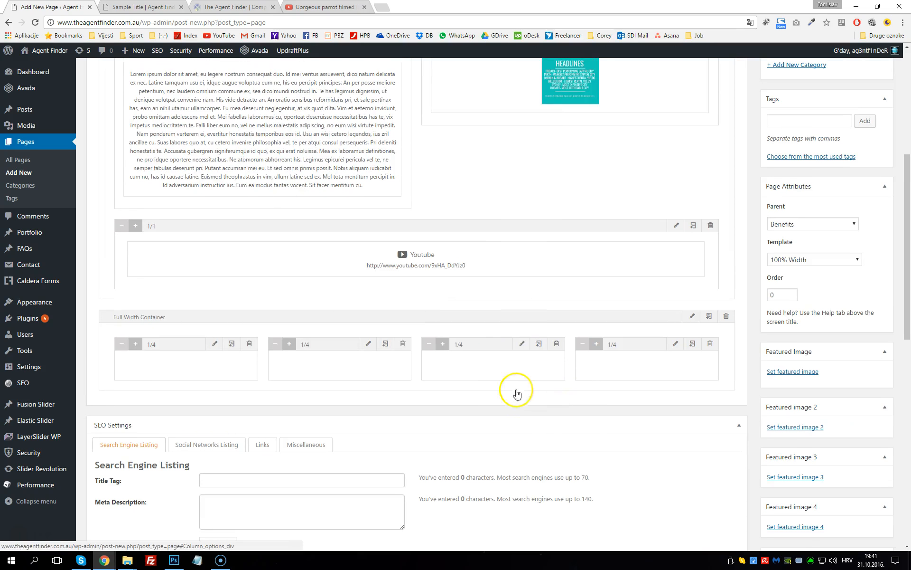
pyautogui.scroll(6, 522, 393)
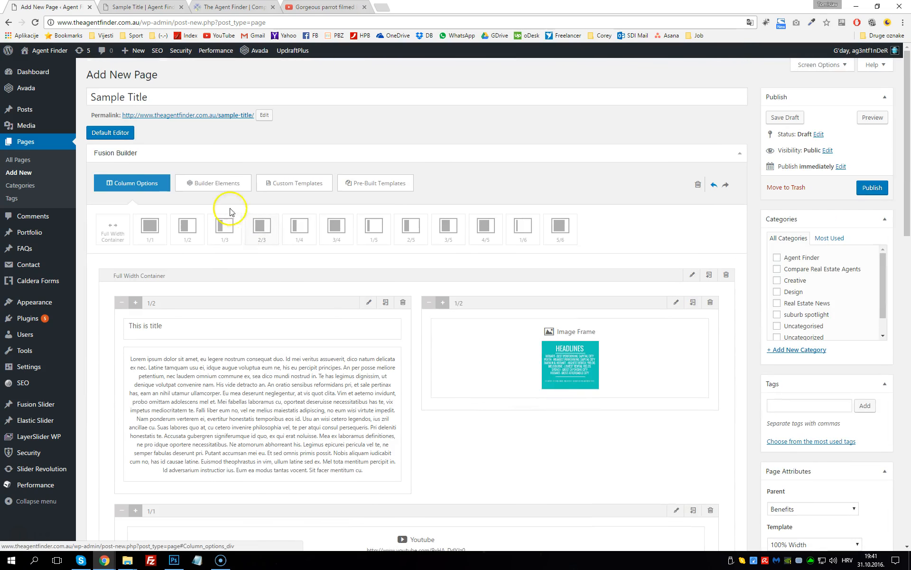
pyautogui.click(213, 183)
pyautogui.scroll(-5, 459, 264)
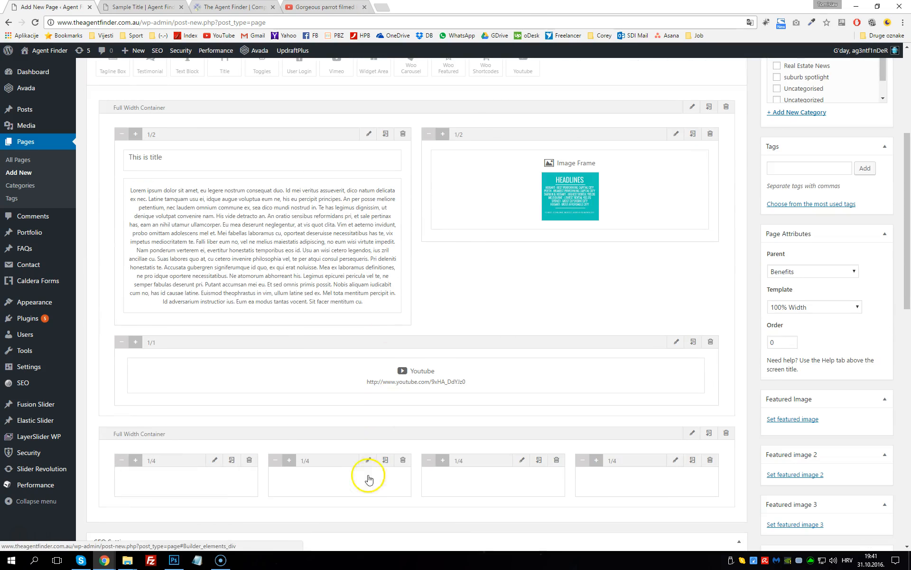
pyautogui.scroll(4, 385, 475)
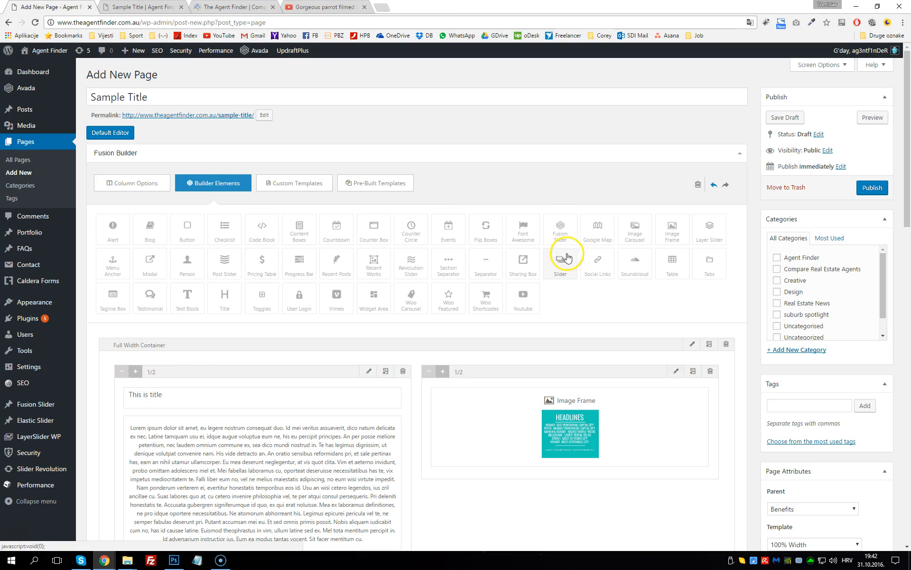
pyautogui.moveTo(227, 308)
pyautogui.mouseDown()
pyautogui.moveTo(309, 255)
pyautogui.moveTo(184, 400)
pyautogui.moveTo(180, 389)
pyautogui.mouseUp()
pyautogui.scroll(-7, 309, 255)
pyautogui.click(236, 387)
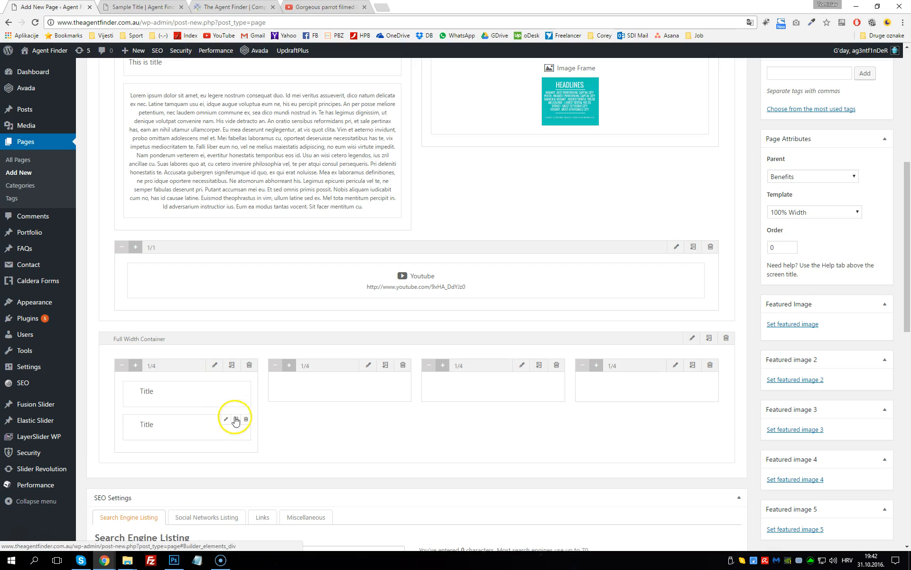
pyautogui.moveTo(204, 421)
pyautogui.mouseDown()
pyautogui.moveTo(332, 380)
pyautogui.moveTo(349, 415)
pyautogui.moveTo(488, 370)
pyautogui.moveTo(488, 403)
pyautogui.moveTo(689, 393)
pyautogui.mouseUp()
pyautogui.click(393, 389)
pyautogui.click(543, 385)
# Enter "Title 4" as the title text of the fourth column's Title element and save it.
pyautogui.click(688, 389)
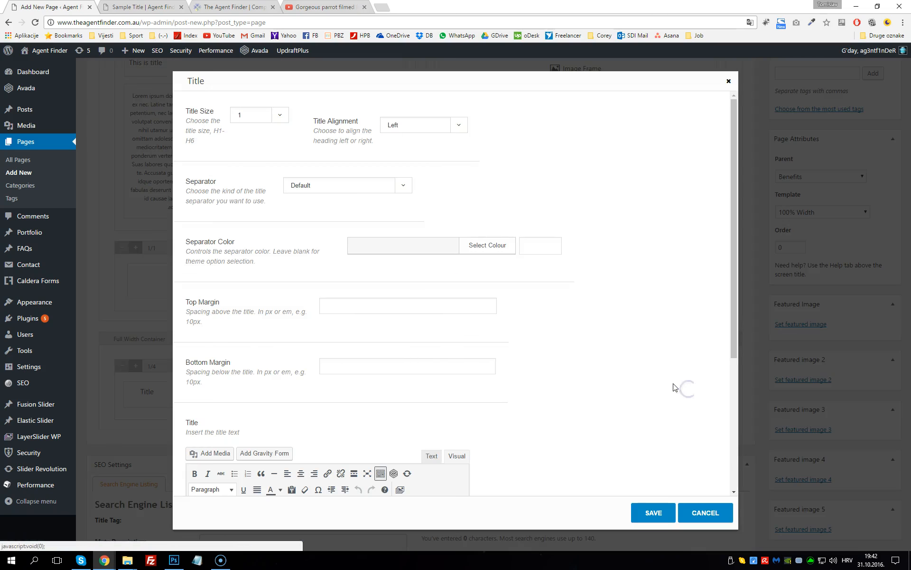
pyautogui.scroll(-3, 471, 393)
pyautogui.click(361, 429)
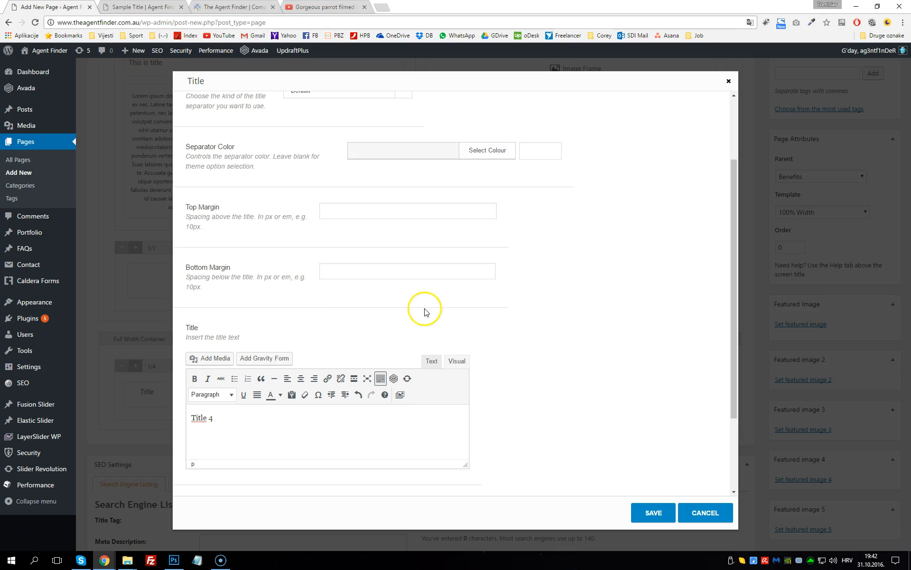
pyautogui.click(654, 513)
# Enter "Title 3" as the title text of the third column's Title element and save it.
pyautogui.scroll(-5, 551, 438)
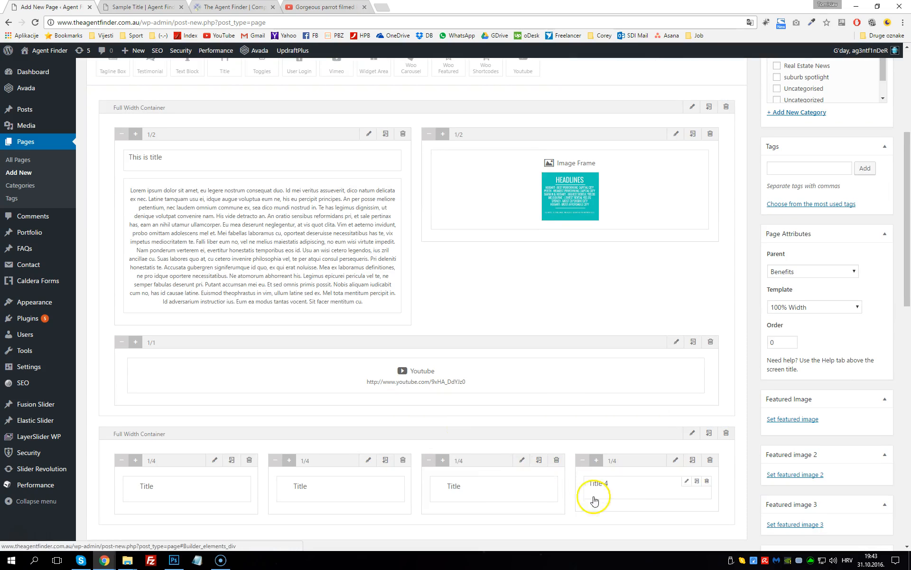
pyautogui.click(534, 483)
pyautogui.scroll(-3, 502, 386)
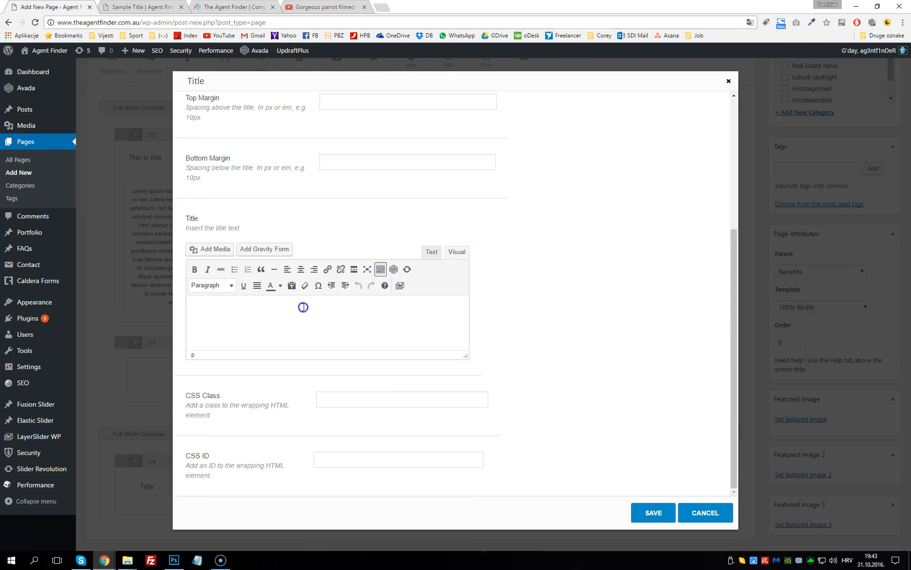
pyautogui.moveTo(44, 291)
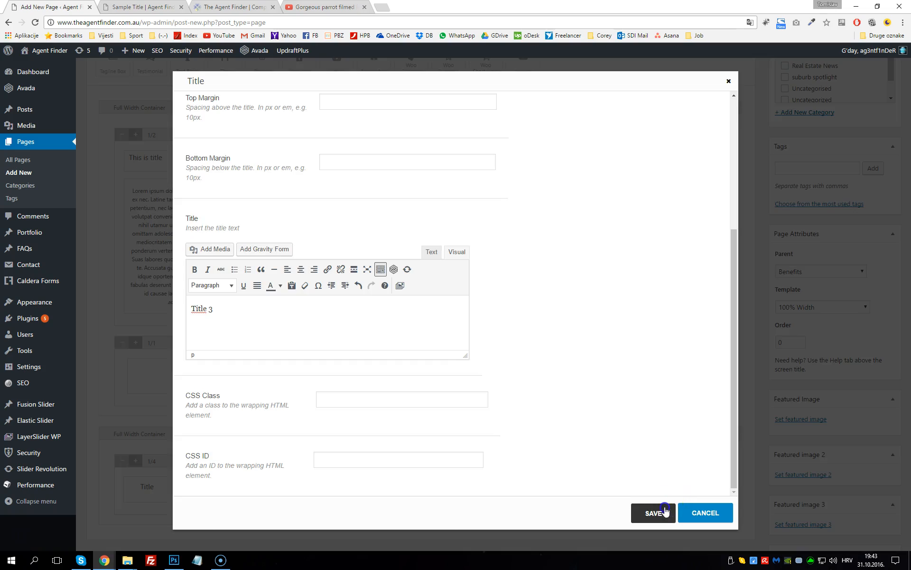
pyautogui.click(650, 511)
# Enter "Title 2" as the title text of the second column's Title element and save it.
pyautogui.scroll(-7, 456, 368)
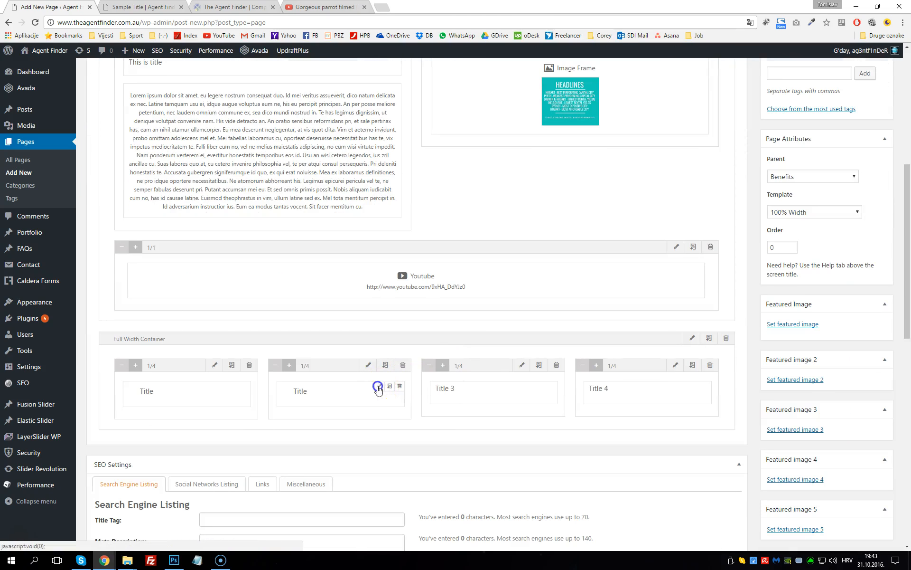
pyautogui.click(378, 388)
pyautogui.scroll(-4, 309, 380)
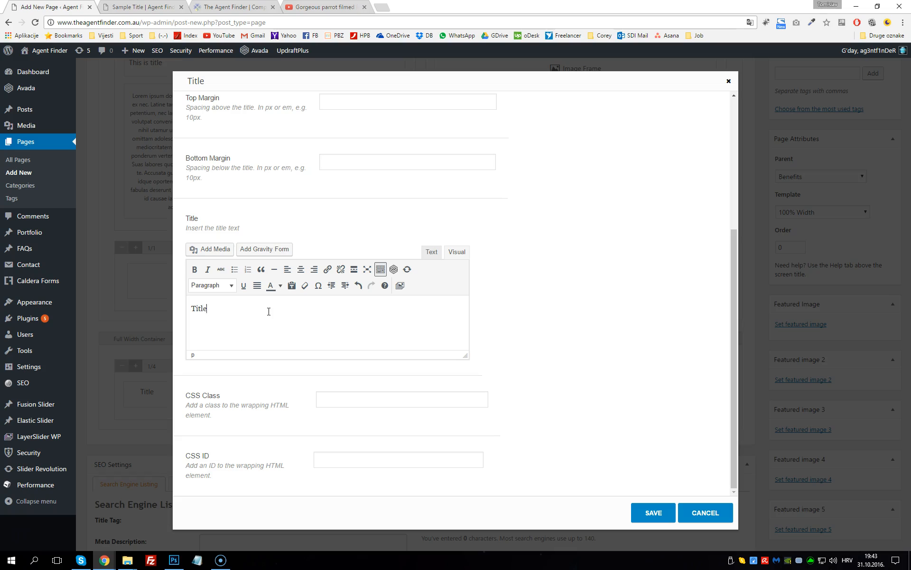
pyautogui.click(651, 513)
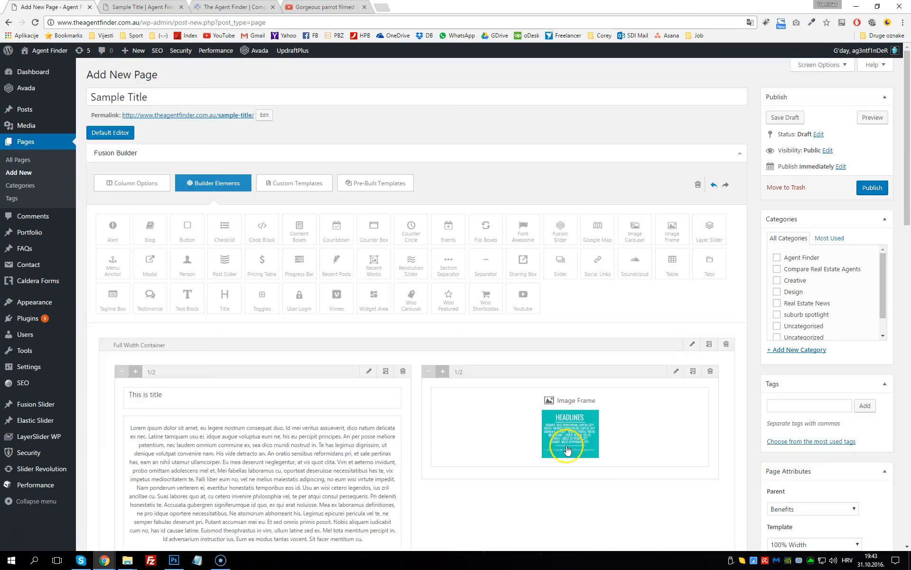
# Enter "Title 1" as the title text of the first 1/4 column's Title element.
pyautogui.scroll(-7, 301, 362)
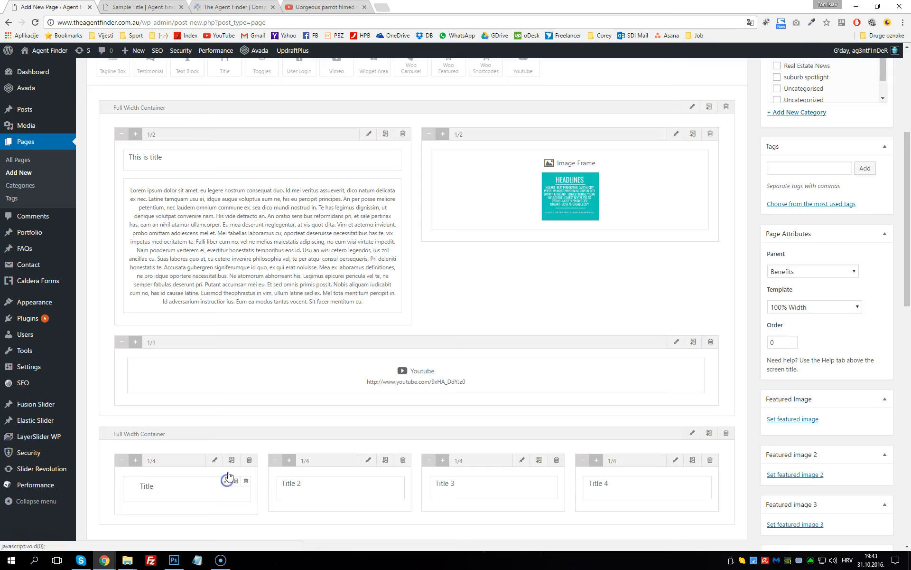
pyautogui.click(227, 480)
pyautogui.scroll(-4, 332, 328)
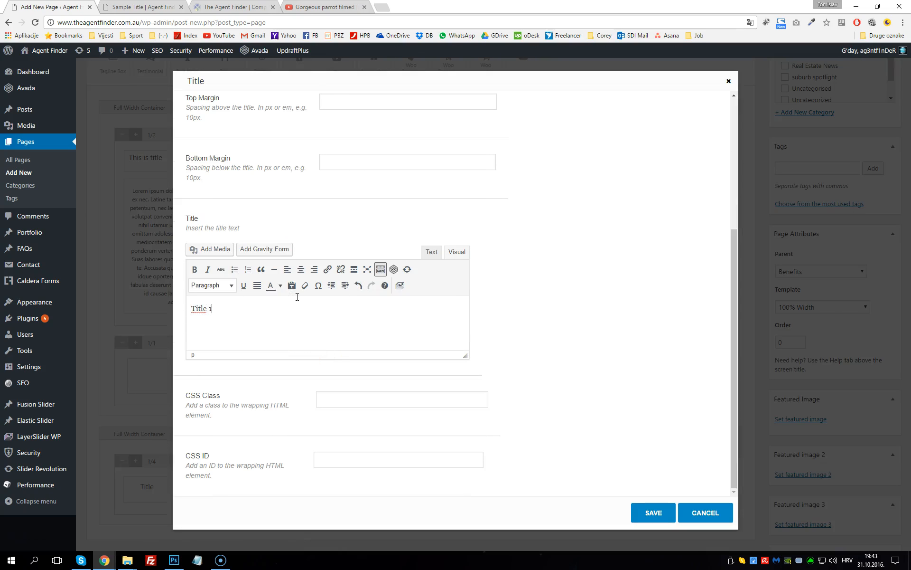
# Colour the "Title 1" text blue, underline it and save the Title element.
pyautogui.click(354, 329)
pyautogui.tripleClick(329, 319)
pyautogui.click(281, 285)
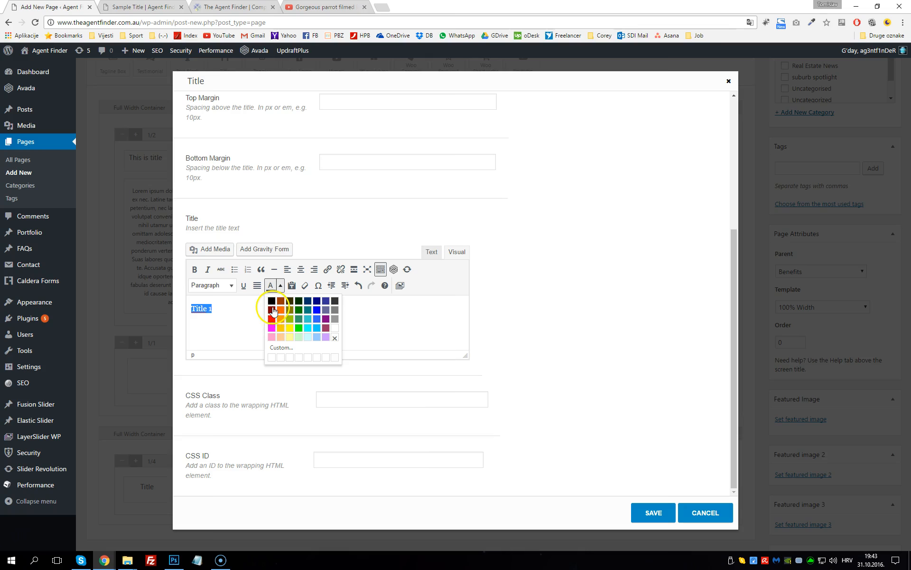
pyautogui.click(318, 309)
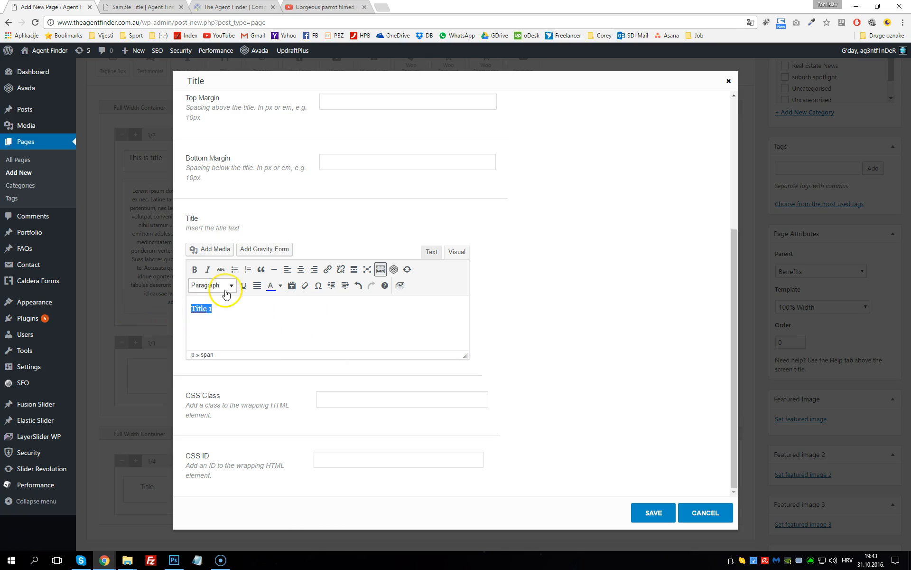
pyautogui.click(243, 285)
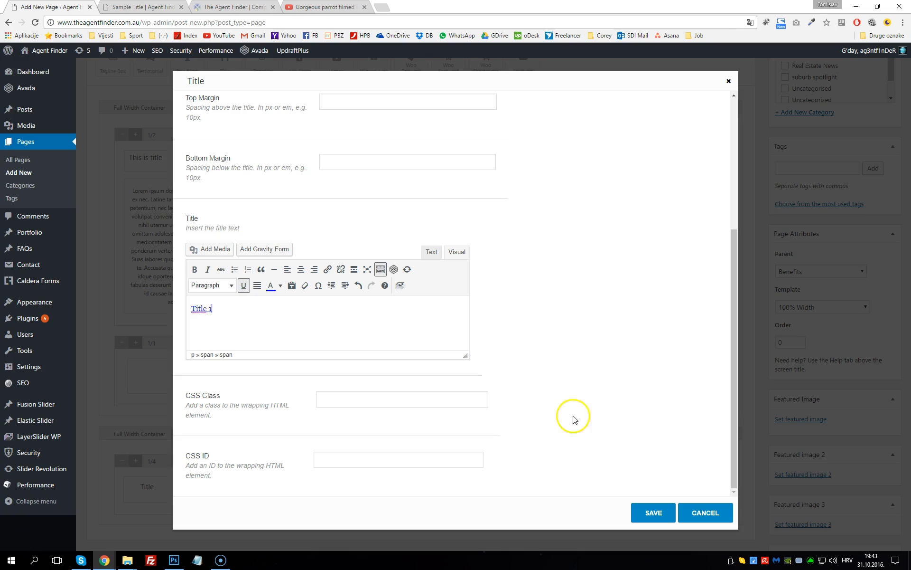
pyautogui.click(652, 512)
# Preview the page and examine the row of four titles below the video, including the formatting of Title 1.
pyautogui.click(872, 117)
pyautogui.click(152, 14)
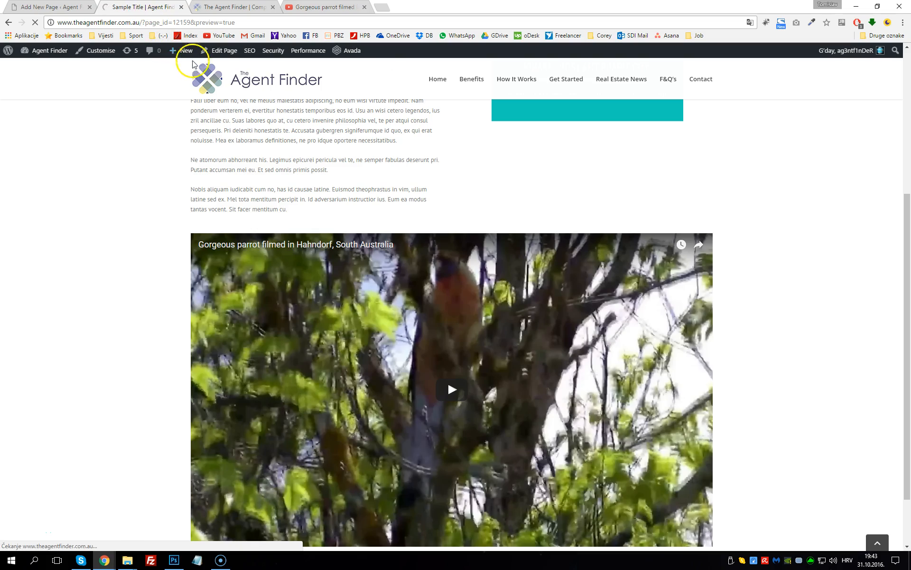
pyautogui.moveTo(274, 55)
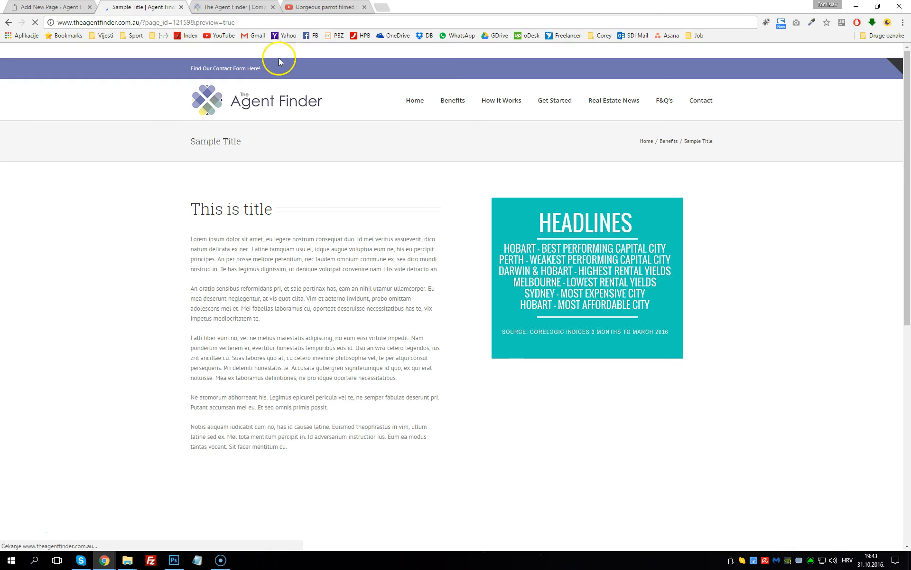
pyautogui.scroll(-9, 297, 211)
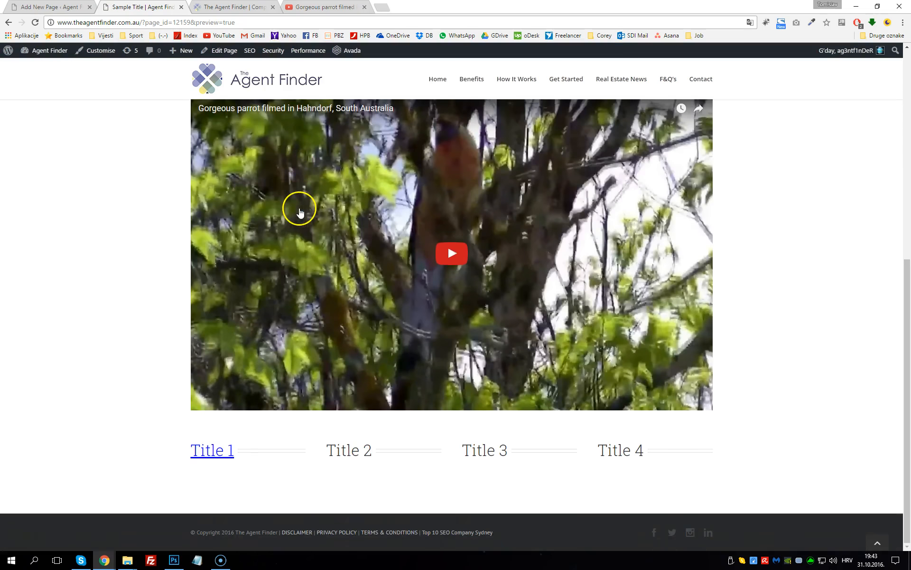
pyautogui.moveTo(326, 450); pyautogui.dragTo(717, 437)
pyautogui.click(416, 449)
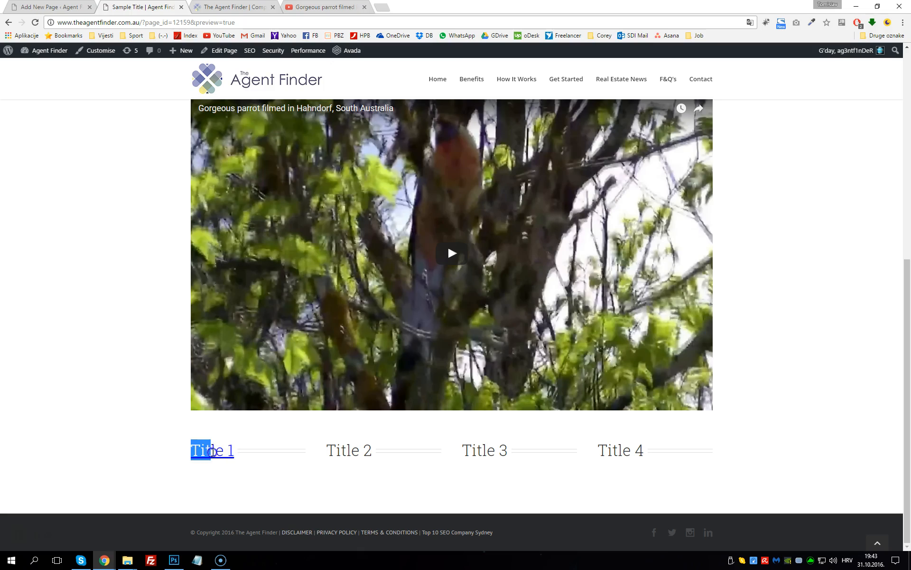
pyautogui.moveTo(212, 451); pyautogui.dragTo(249, 453)
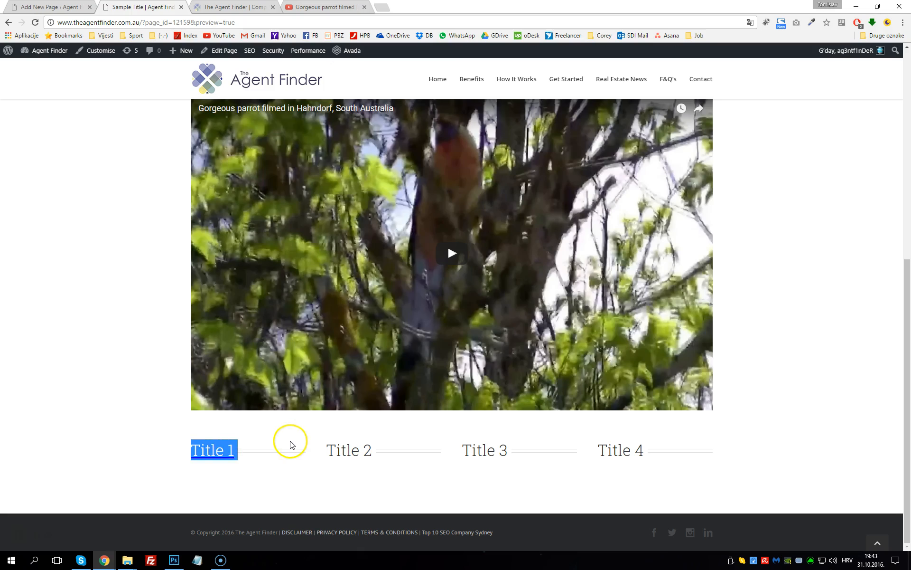
pyautogui.scroll(1, 331, 351)
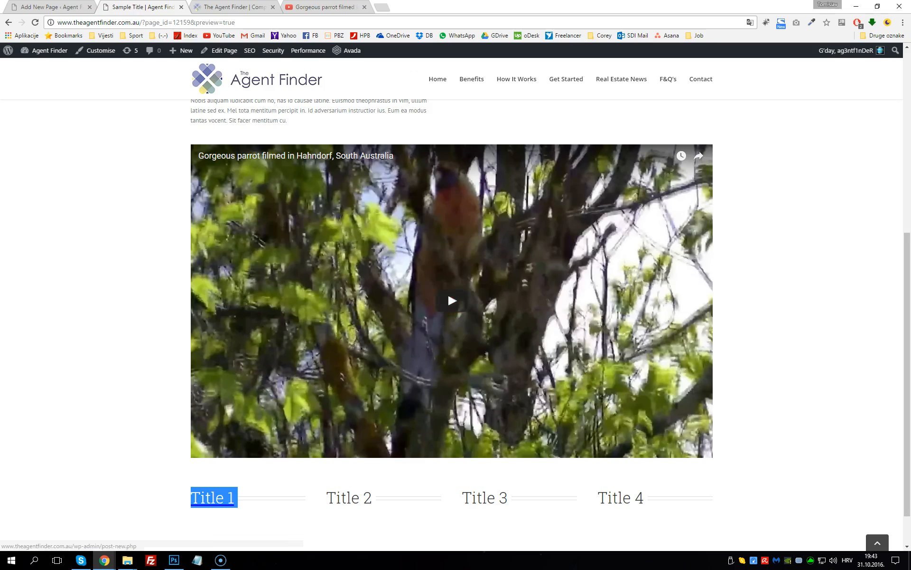
# Back in the page editor, add a Text Block under Title 1 in the first 1/4 column and clear its placeholder text.
pyautogui.hotkey('ctrl', 'shift', 'Tab')
pyautogui.scroll(-10, 283, 241)
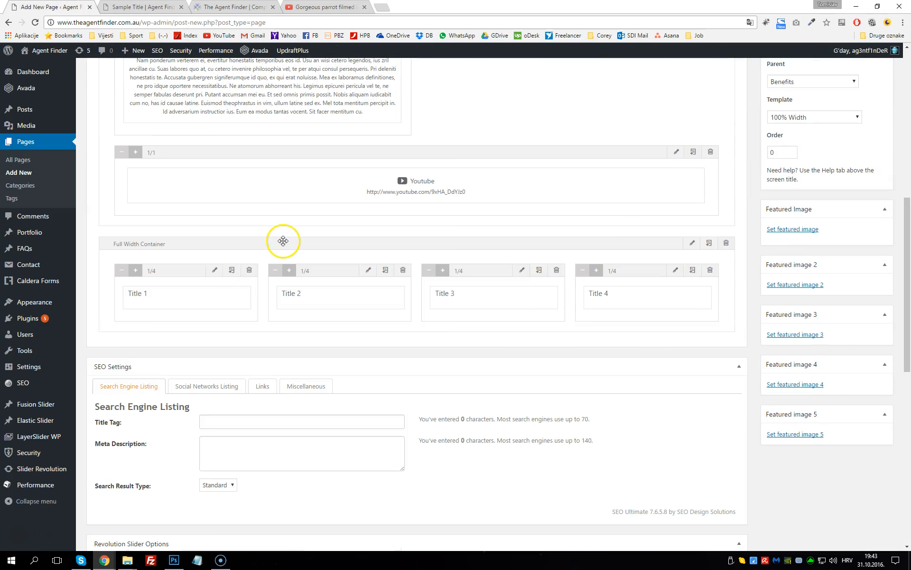
pyautogui.scroll(9, 299, 177)
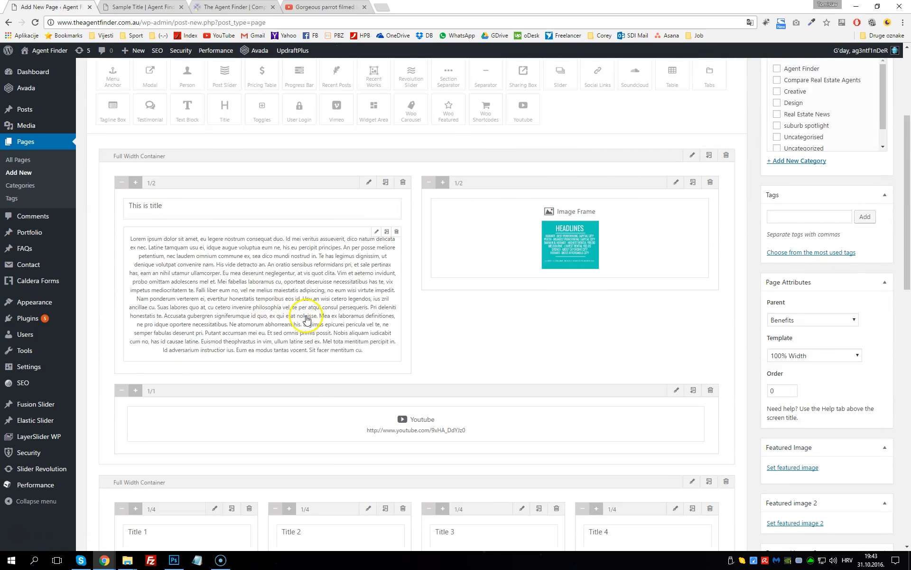
pyautogui.moveTo(187, 300); pyautogui.dragTo(199, 414)
pyautogui.scroll(-7, 200, 361)
pyautogui.click(227, 416)
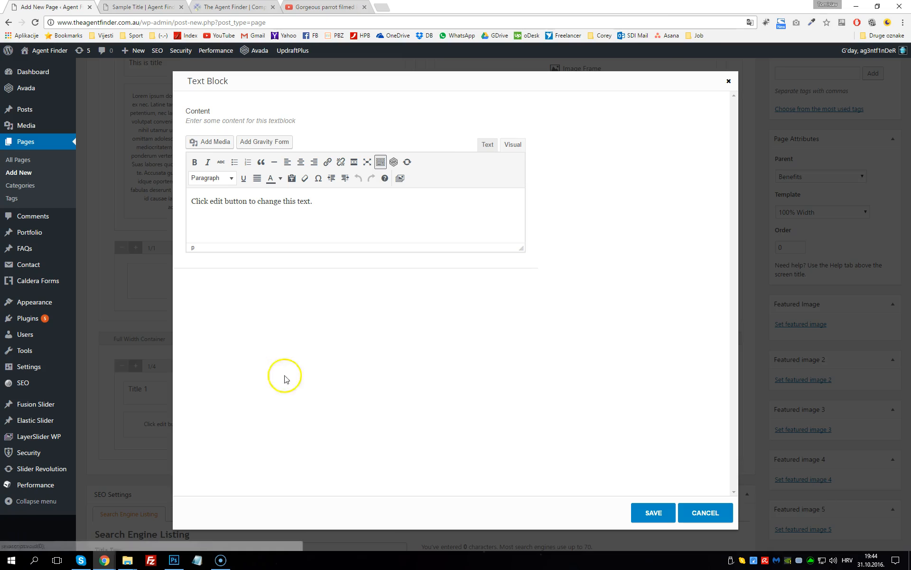
pyautogui.moveTo(377, 207); pyautogui.dragTo(191, 201)
pyautogui.press('BackSpace')
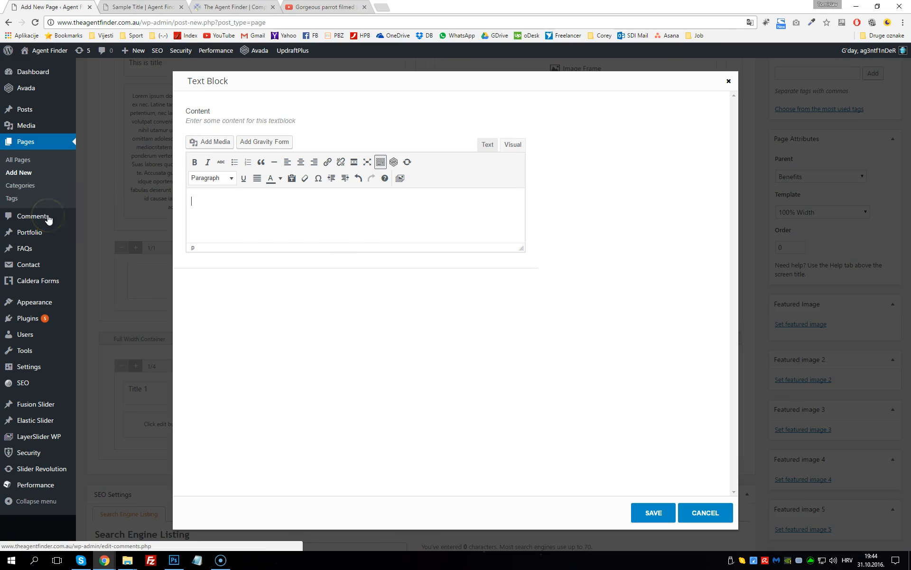
# Copy the web address of the parrot video from YouTube and return to the Text Block in the page editor.
pyautogui.hotkey('ctrl', 'shift', 'Tab')
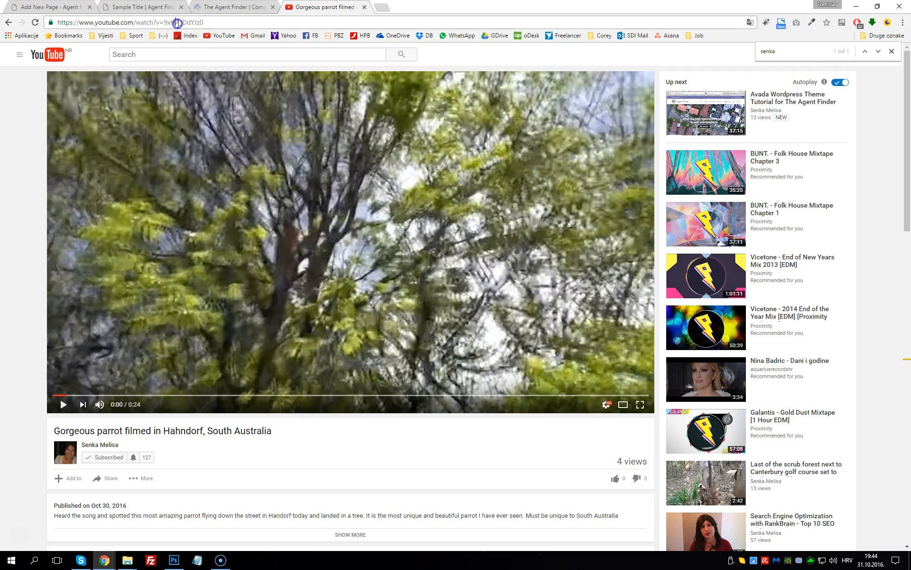
pyautogui.click(183, 22)
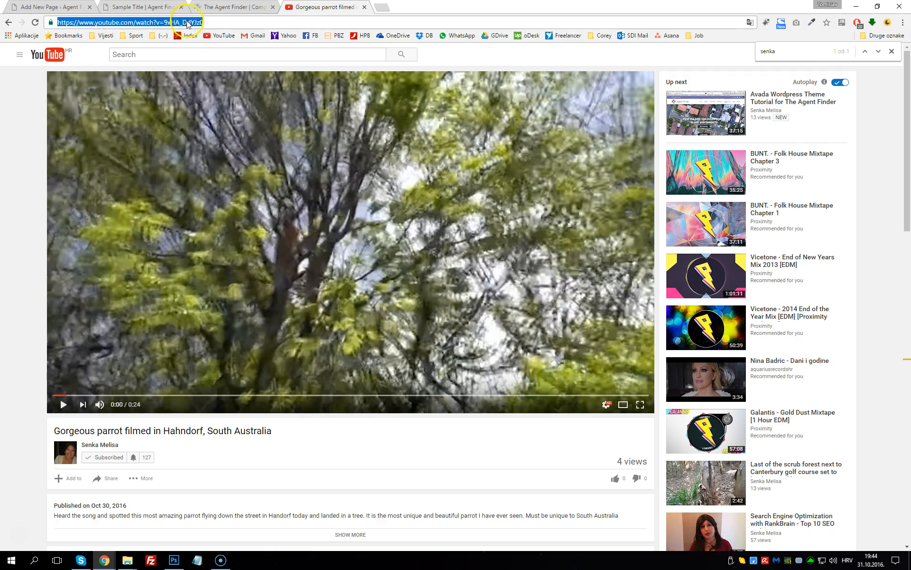
pyautogui.rightClick(135, 25)
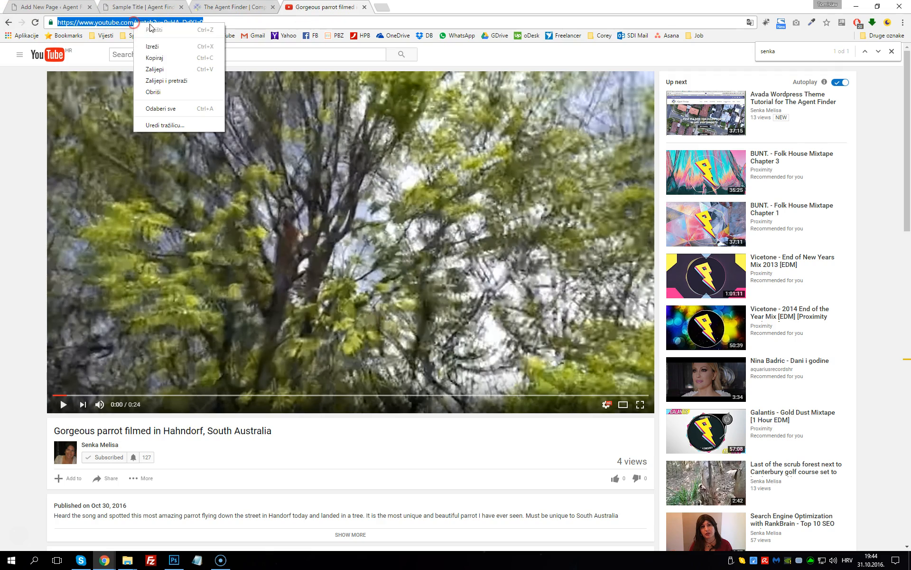
pyautogui.click(161, 57)
pyautogui.click(51, 7)
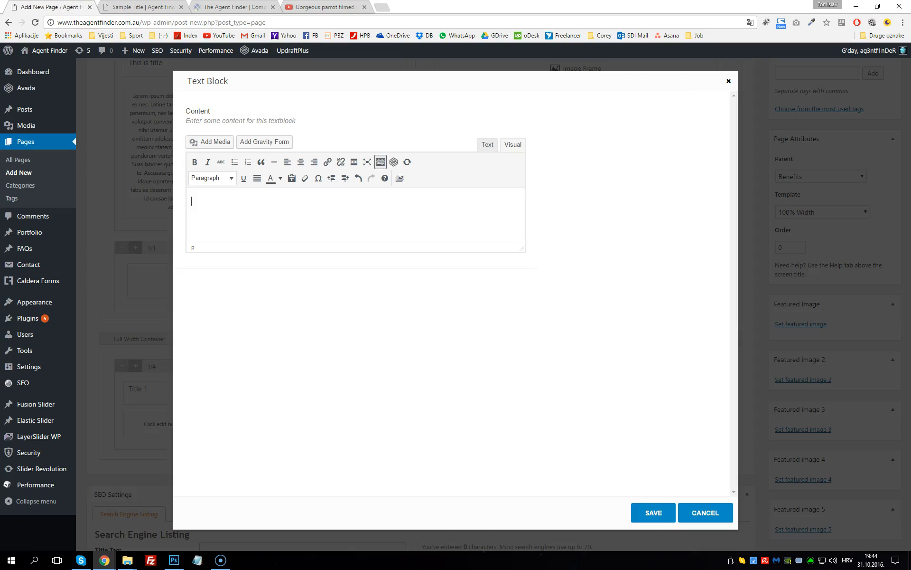
pyautogui.click(243, 197)
pyautogui.click(318, 180)
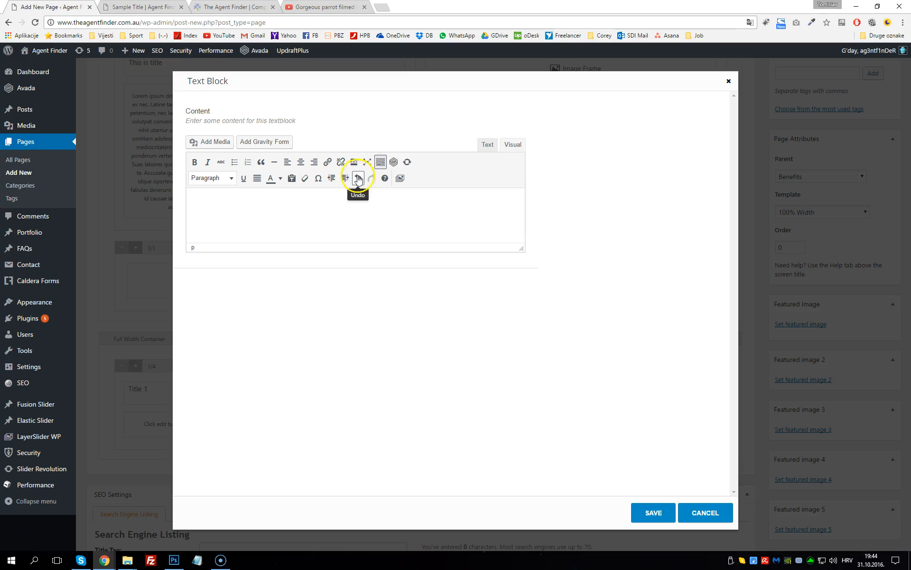
pyautogui.click(328, 162)
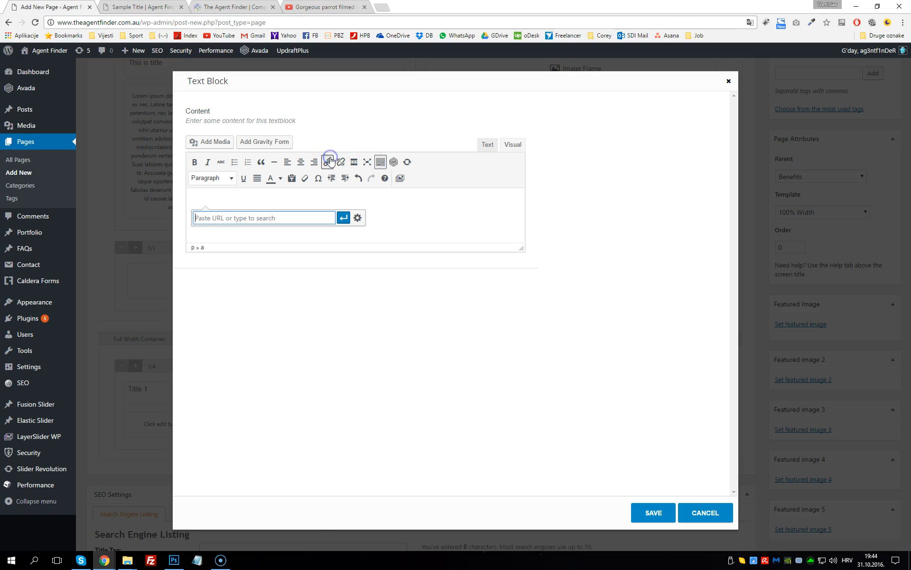
pyautogui.click(308, 182)
pyautogui.hotkey('ctrl', 'v')
pyautogui.click(343, 219)
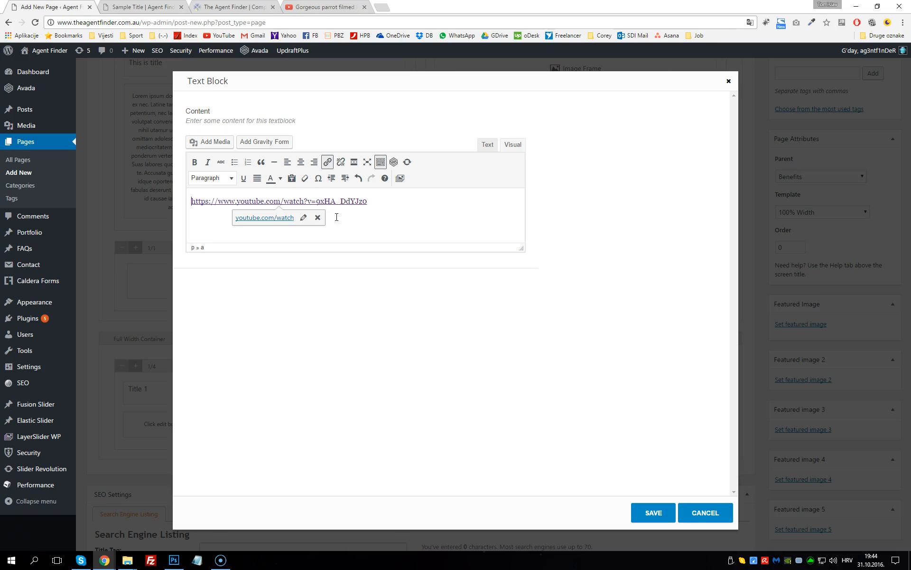
# Set the link's text to "Open me", make it open in a new tab, and save the Text Block.
pyautogui.click(290, 208)
pyautogui.click(304, 218)
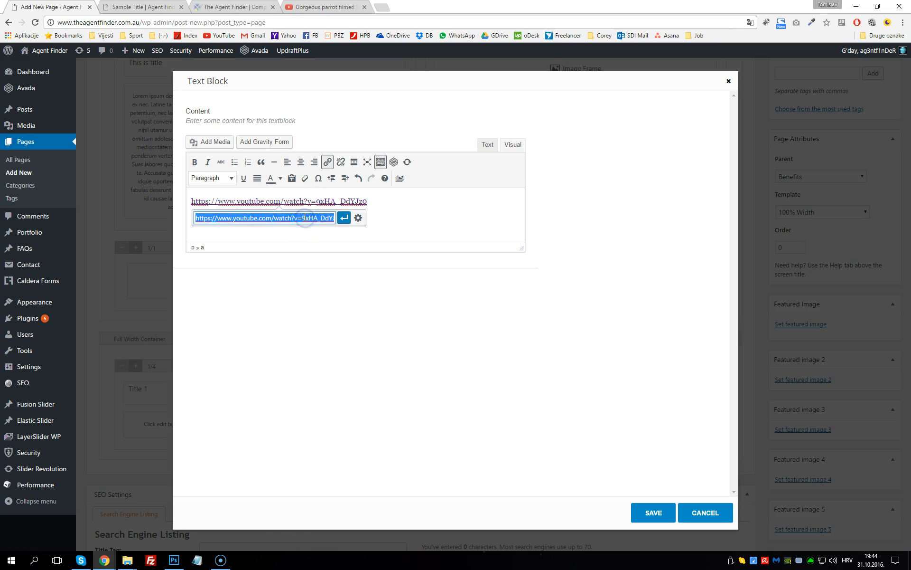
pyautogui.click(358, 218)
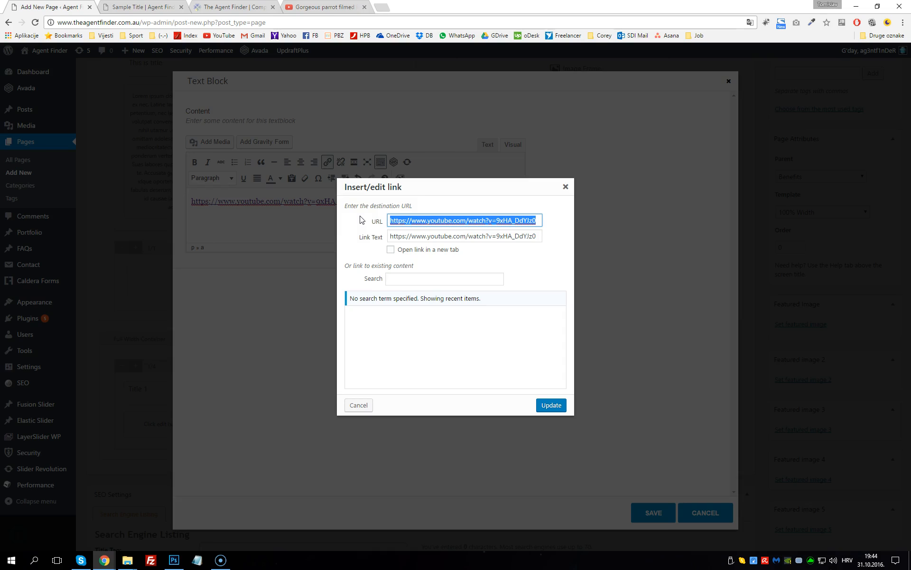
pyautogui.moveTo(389, 233); pyautogui.dragTo(598, 216)
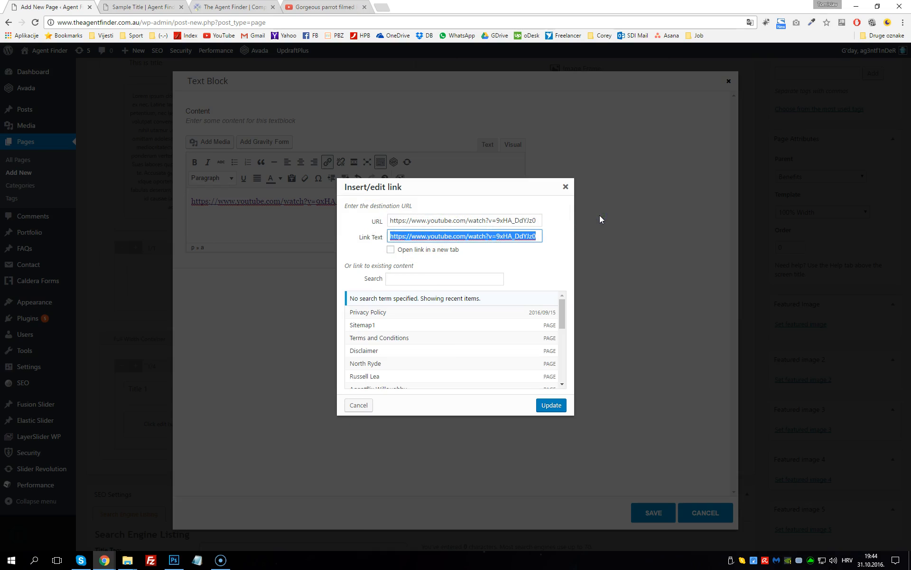
pyautogui.write('Open me')
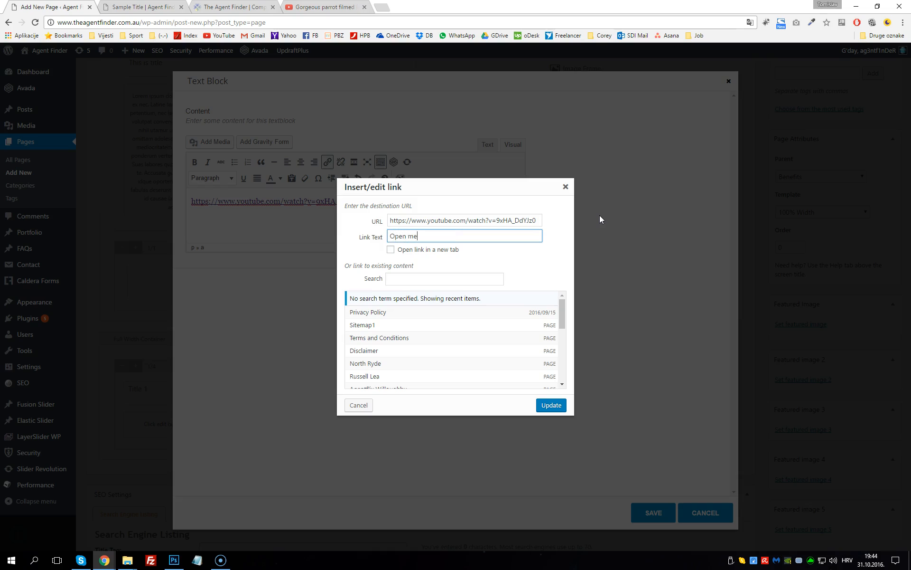
pyautogui.click(411, 253)
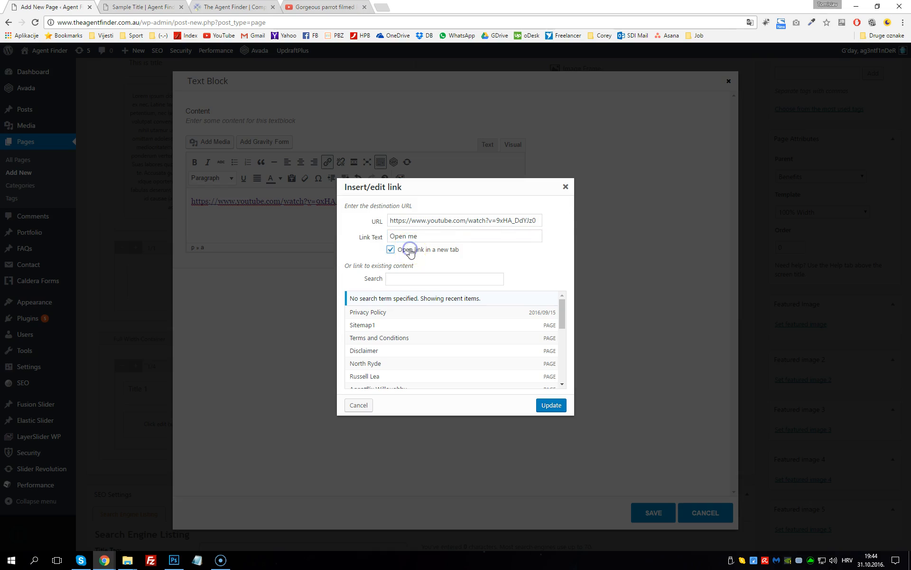
pyautogui.click(555, 403)
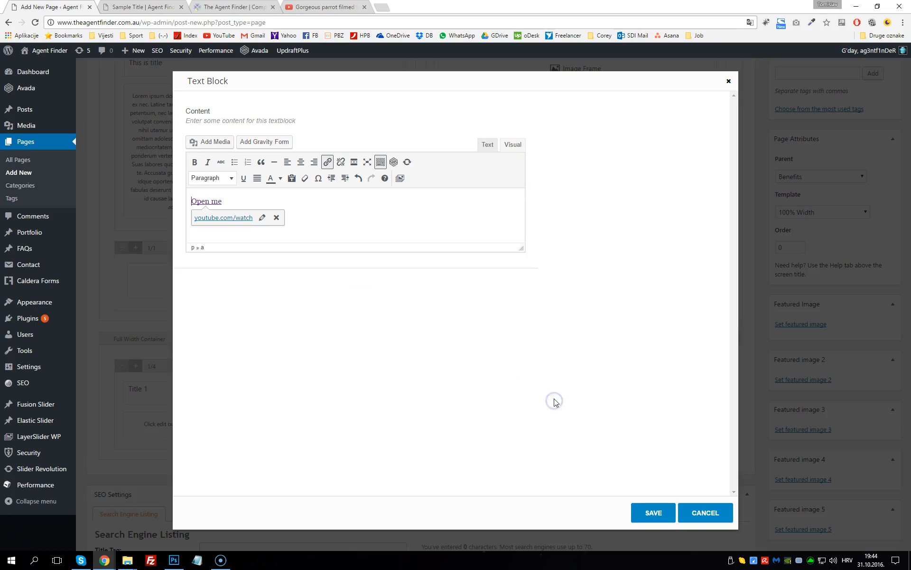
pyautogui.click(649, 512)
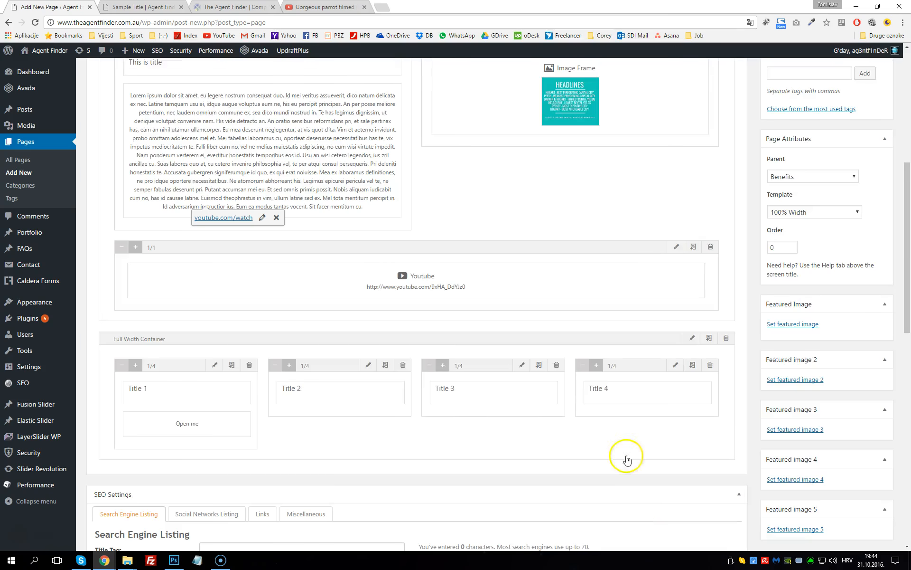
# Delete the 1/1 column holding the YouTube video from the first full width container.
pyautogui.scroll(8, 626, 457)
pyautogui.scroll(3, 874, 64)
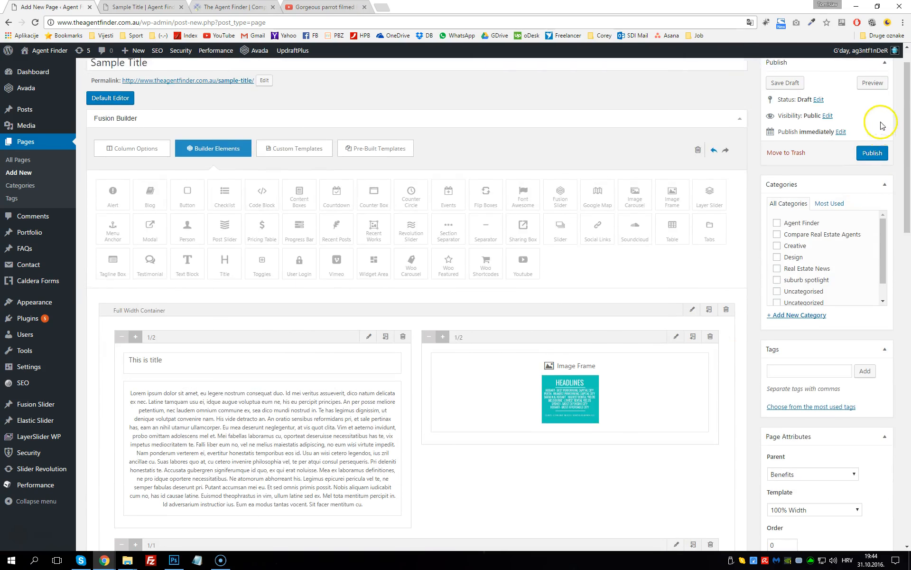
pyautogui.scroll(-7, 480, 451)
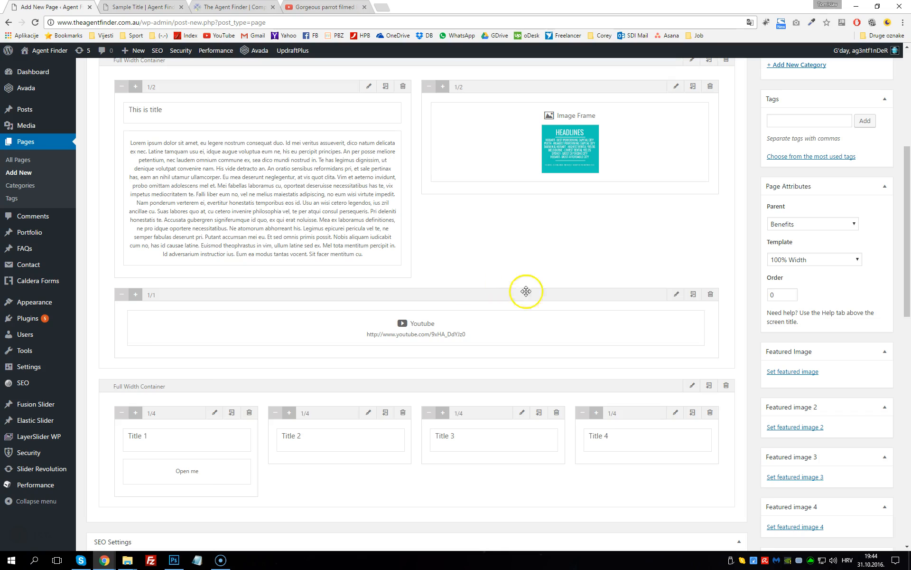
pyautogui.click(710, 295)
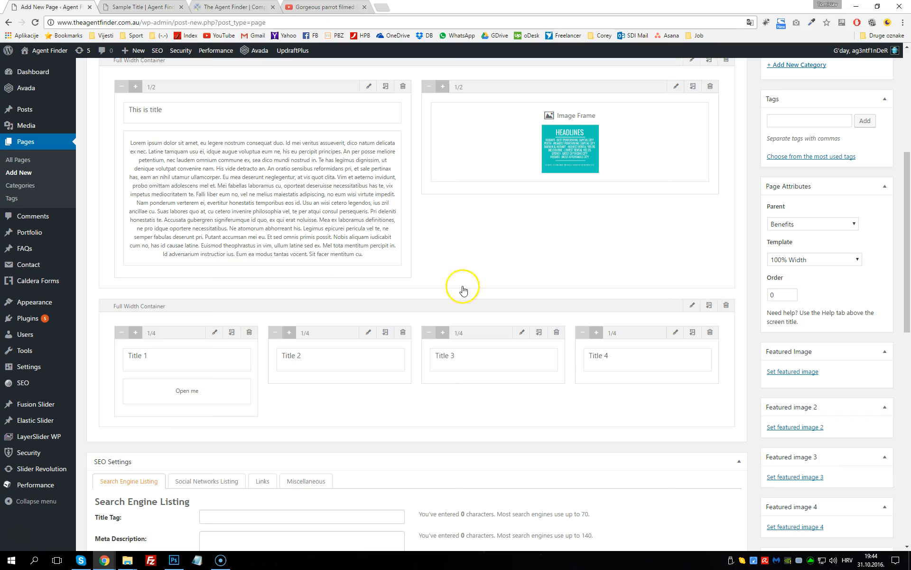
# Preview the page, test the "Open me" link under Title 1, close the opened video, and return to the page editor.
pyautogui.scroll(6, 499, 299)
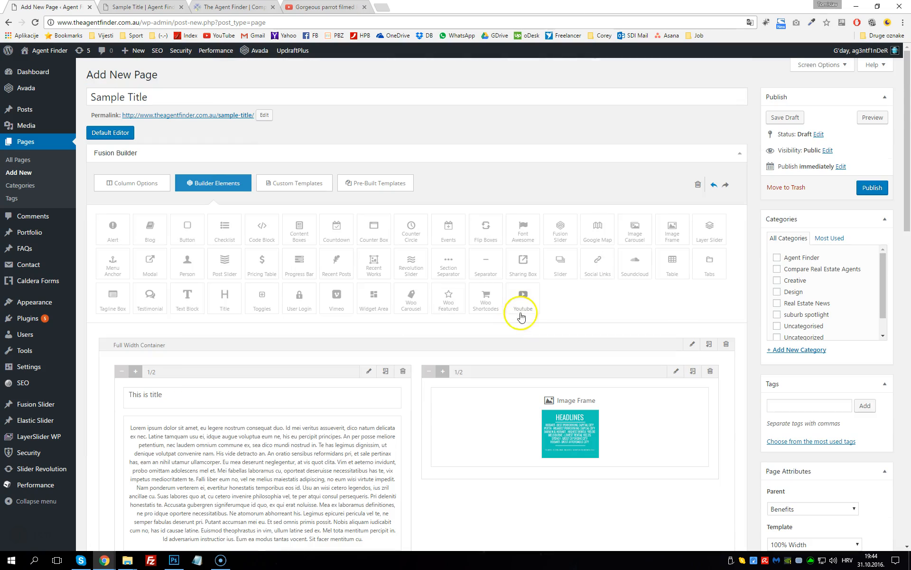
pyautogui.click(884, 119)
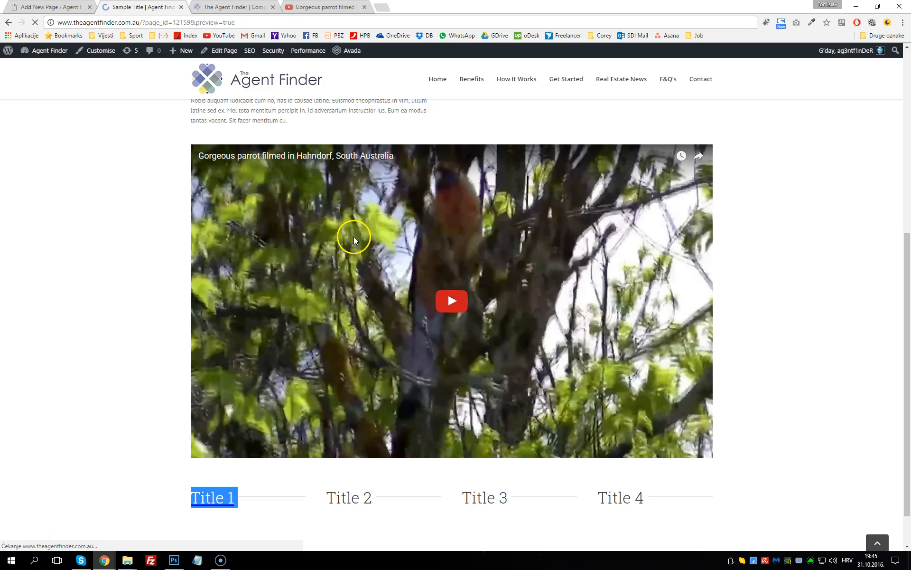
pyautogui.scroll(-2, 354, 237)
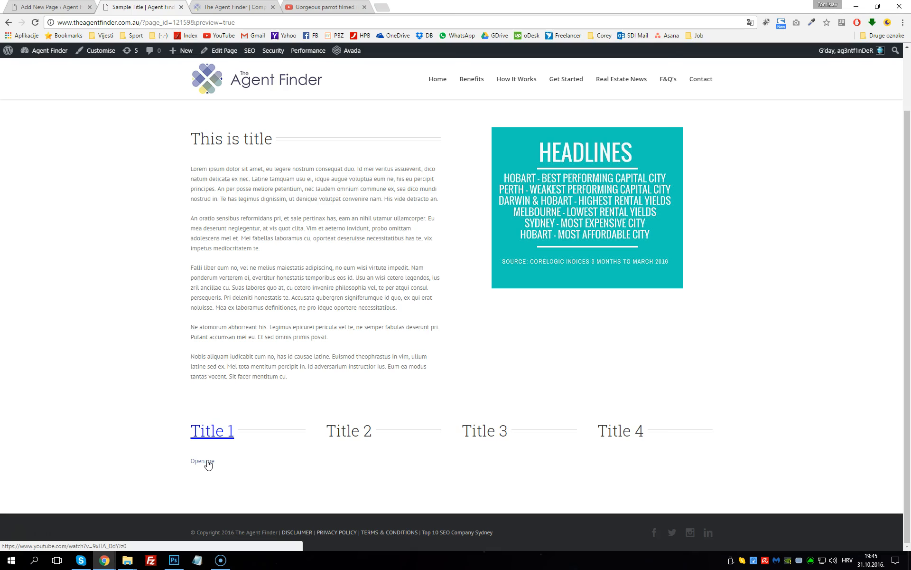
pyautogui.click(208, 461)
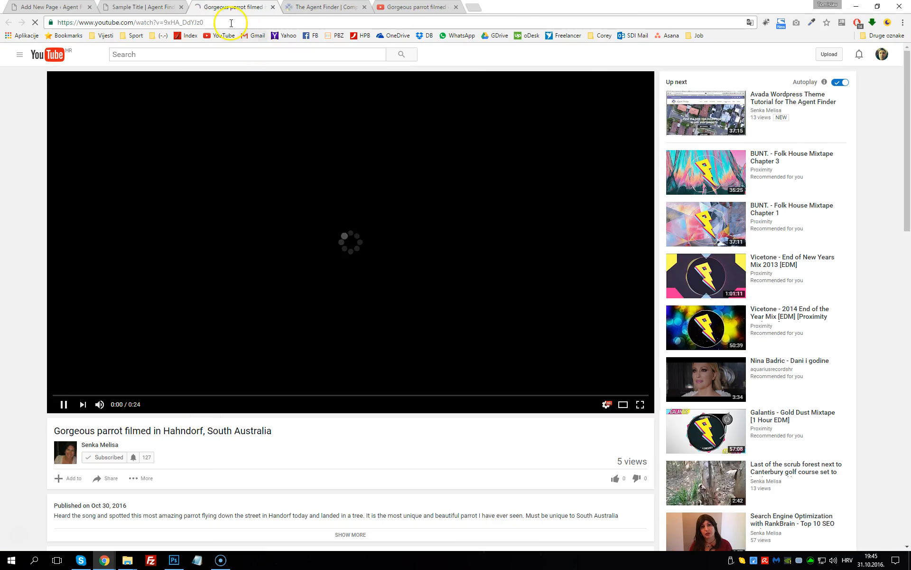
pyautogui.click(277, 280)
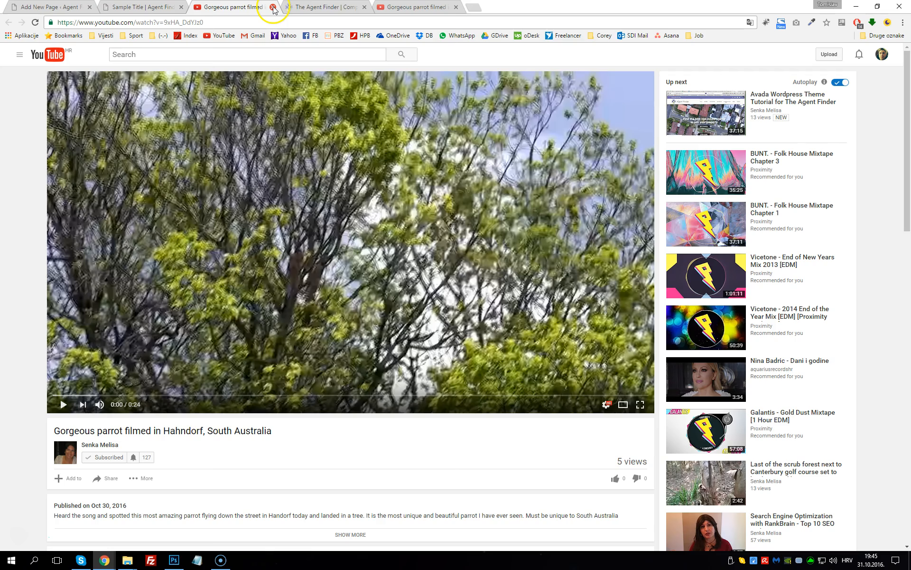
pyautogui.click(274, 8)
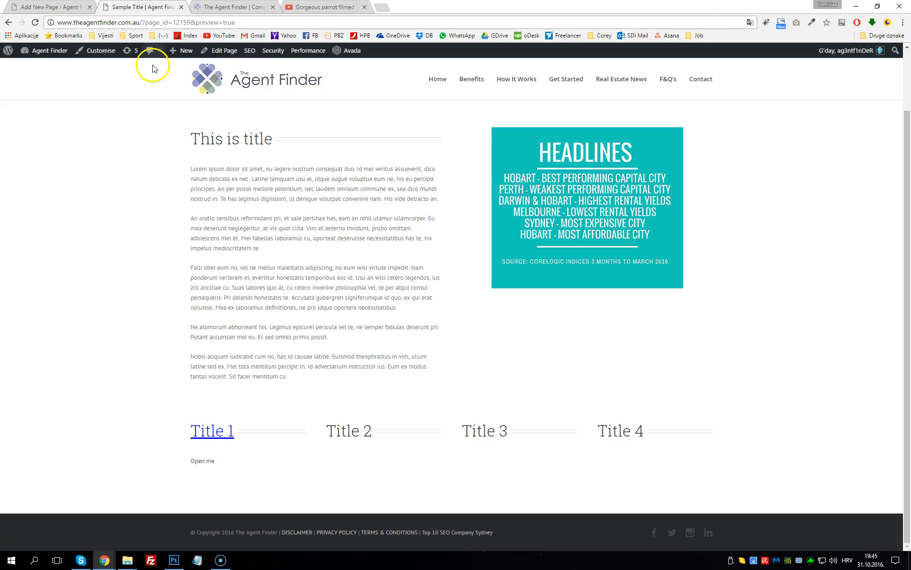
pyautogui.click(50, 7)
# Look over the available builder elements and column options alongside the page's existing containers.
pyautogui.scroll(-2, 287, 301)
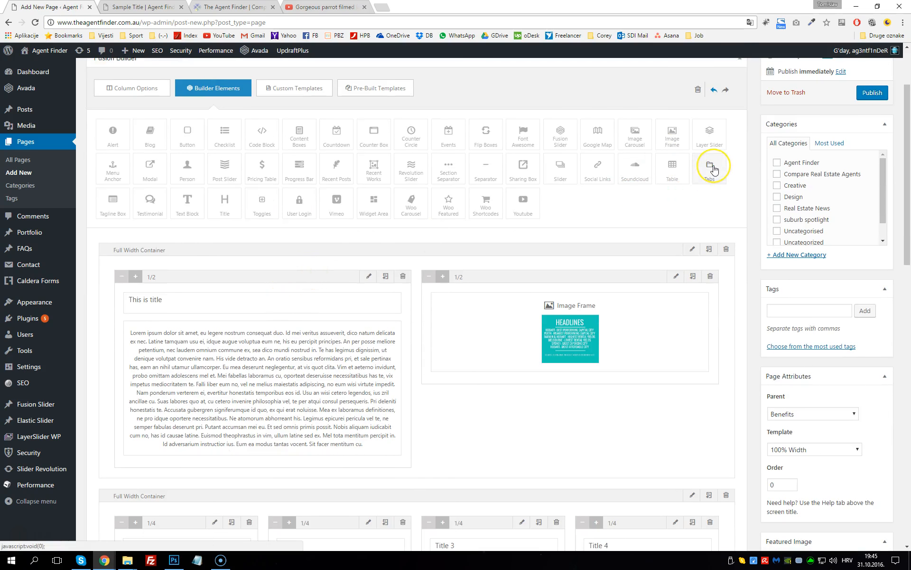
pyautogui.click(636, 135)
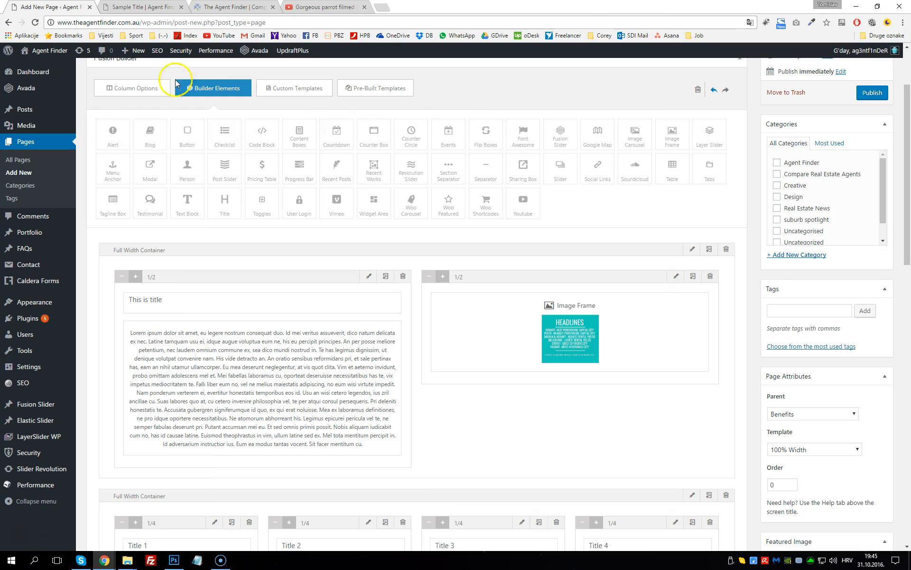
pyautogui.scroll(-6, 401, 335)
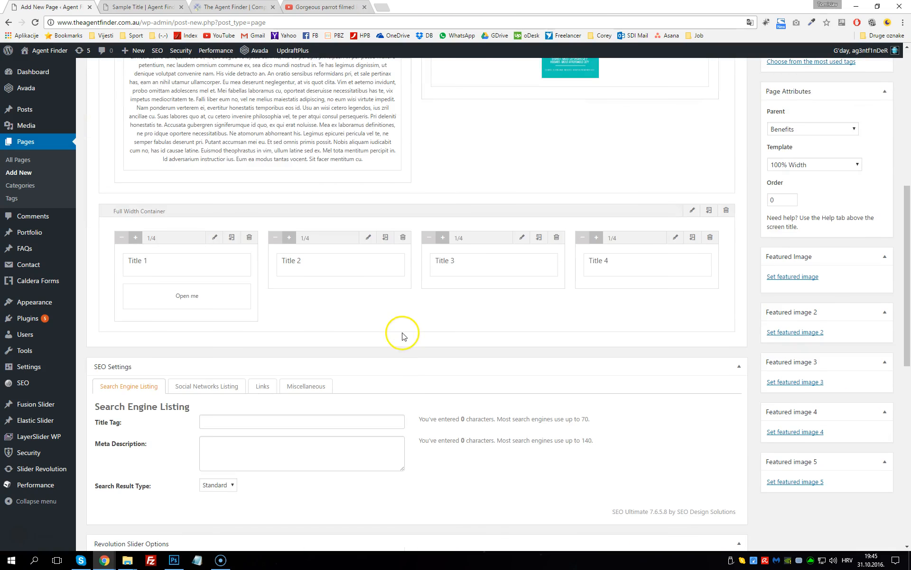
pyautogui.scroll(3, 401, 327)
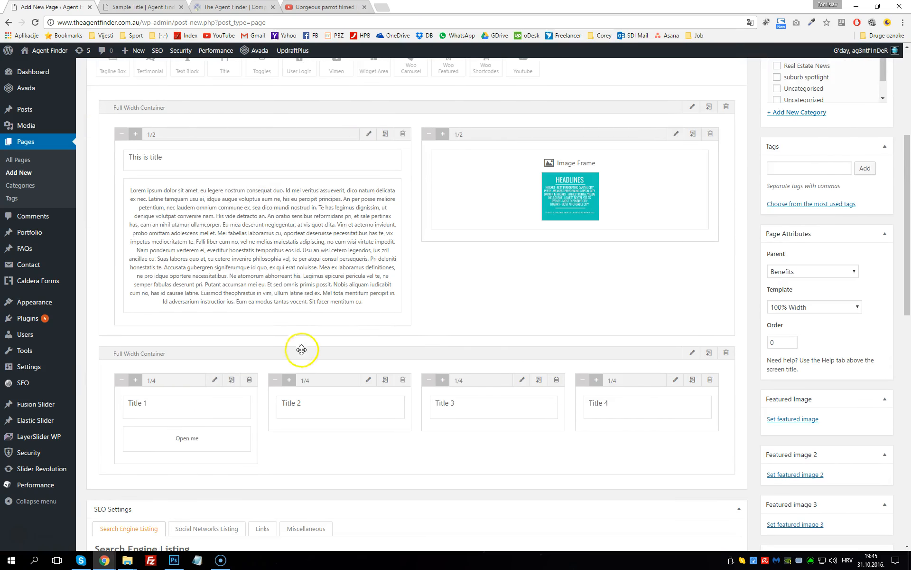
pyautogui.scroll(5, 313, 469)
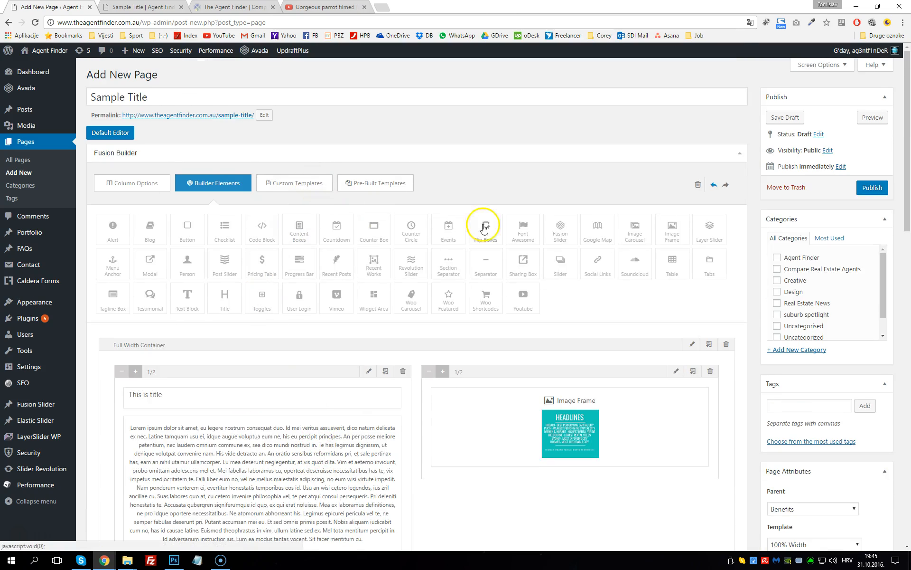
pyautogui.scroll(-4, 484, 263)
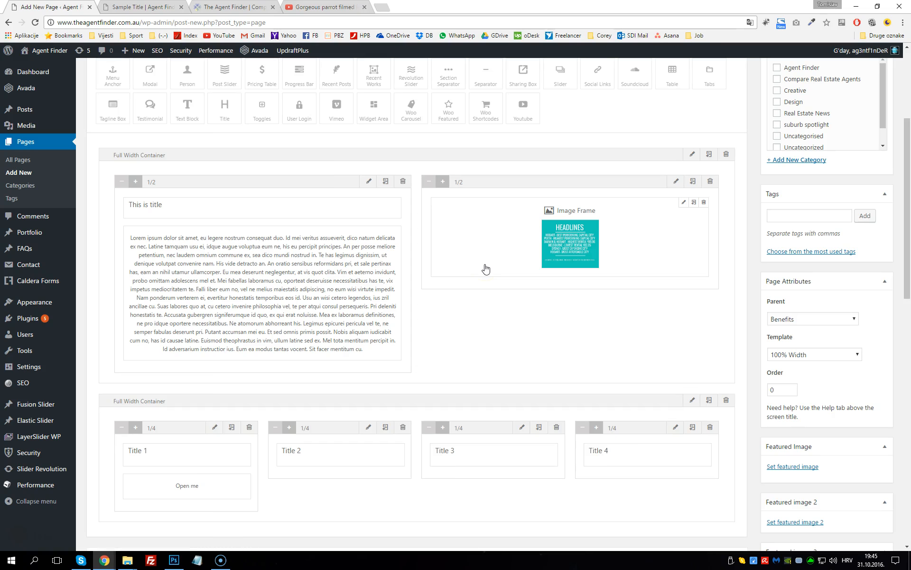
pyautogui.scroll(4, 485, 268)
pyautogui.click(127, 186)
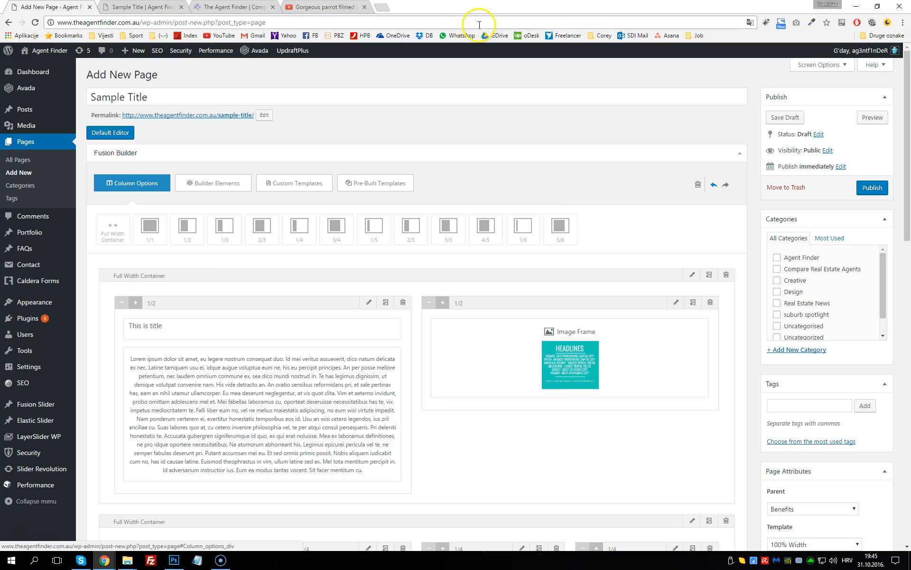
pyautogui.click(236, 182)
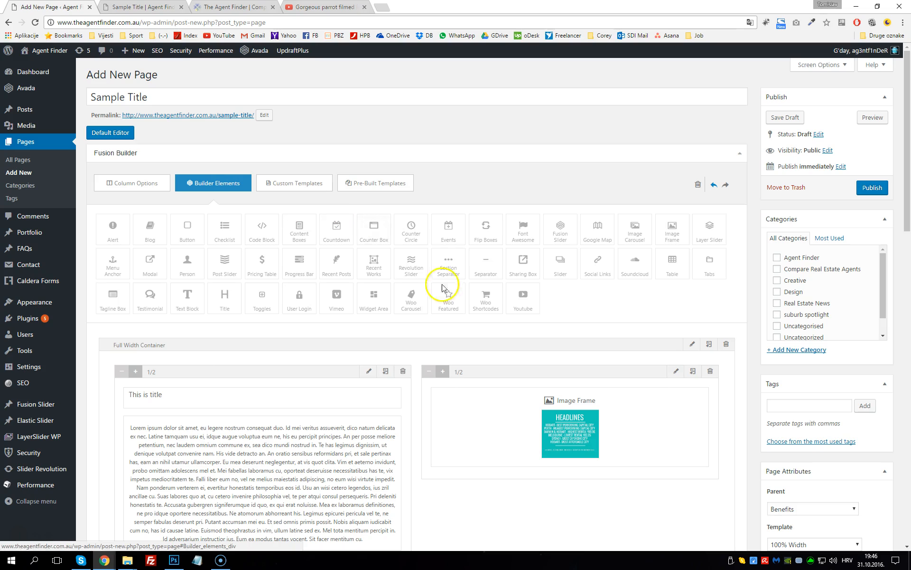
# Add a Title element below the Image Frame in the second 1/2 column of the first full width container.
pyautogui.scroll(-1, 479, 288)
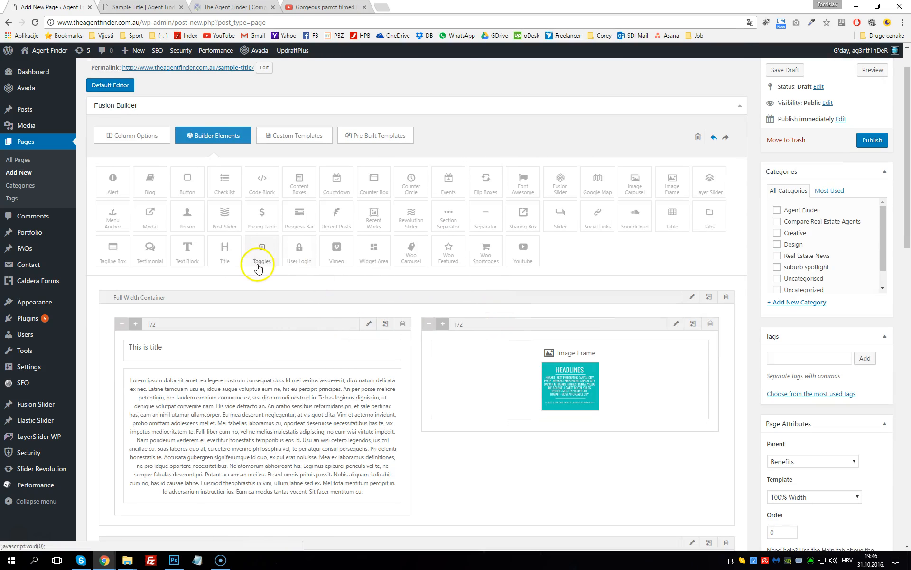
pyautogui.moveTo(231, 269); pyautogui.dragTo(199, 377)
pyautogui.scroll(-3, 217, 365)
pyautogui.moveTo(229, 232); pyautogui.dragTo(513, 289)
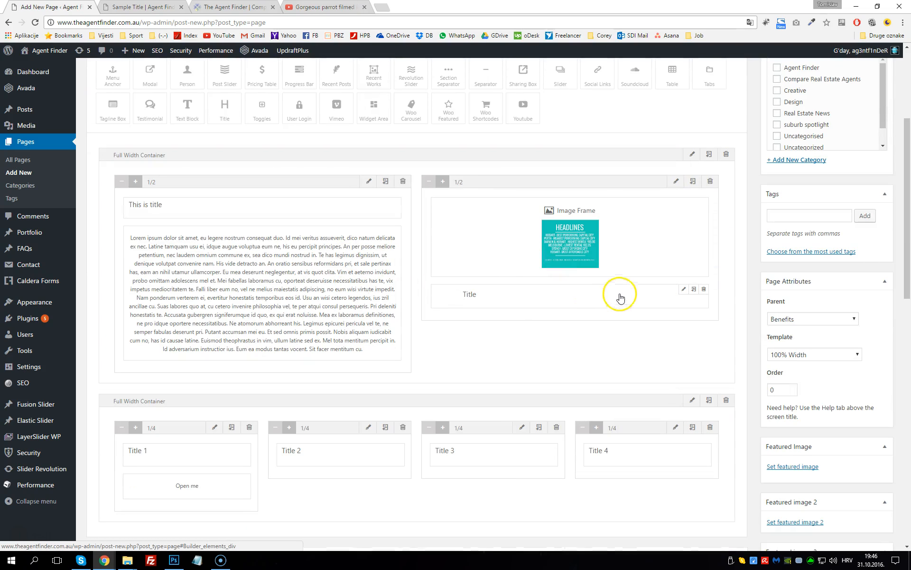
# Delete the Image Frame from the second 1/2 column and duplicate the Title element there.
pyautogui.click(705, 203)
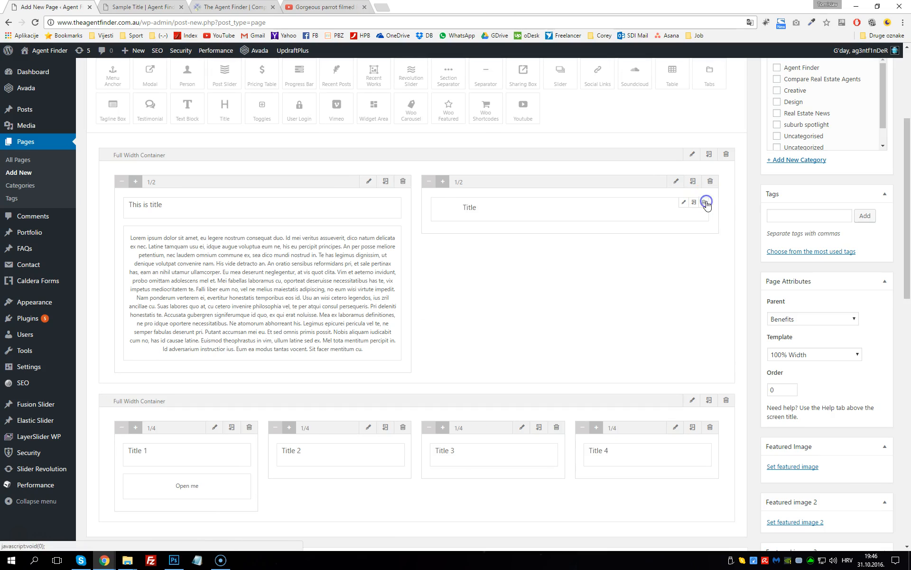
pyautogui.click(692, 205)
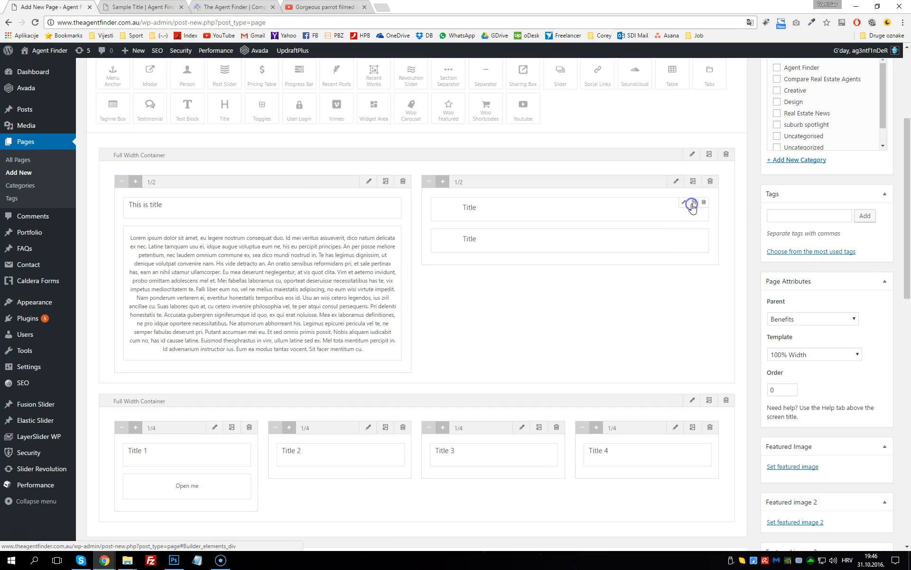
pyautogui.click(689, 206)
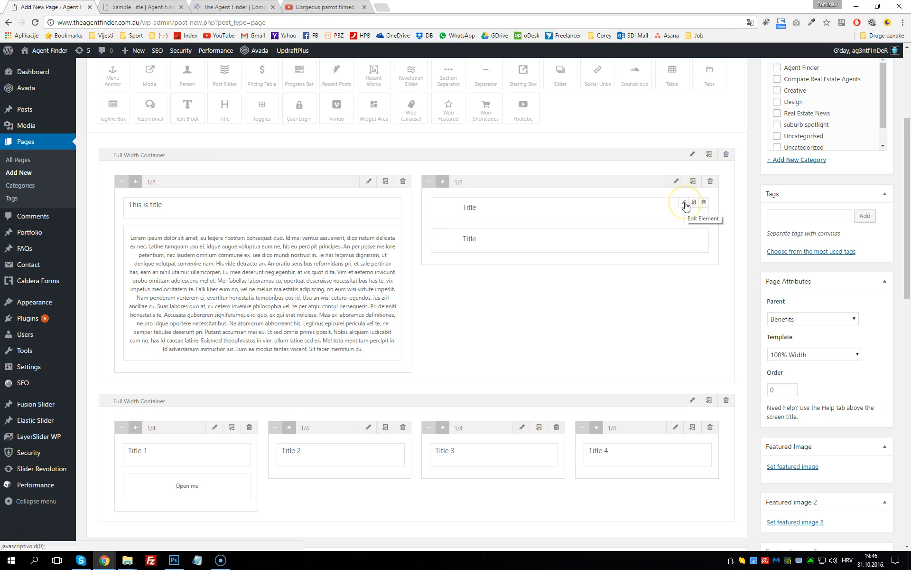
pyautogui.click(628, 237)
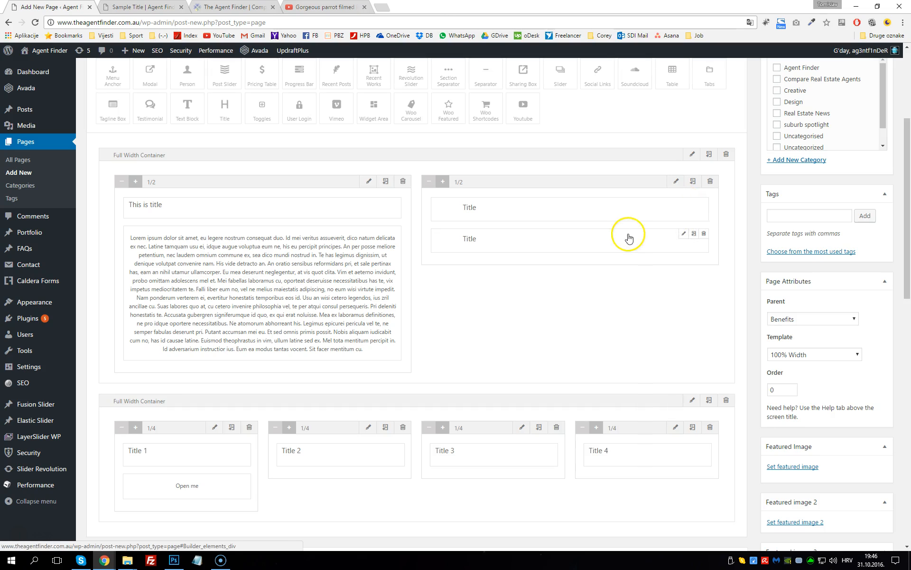
# Insert the parrot photo from the media library at the end of the lorem ipsum Text Block.
pyautogui.scroll(4, 623, 252)
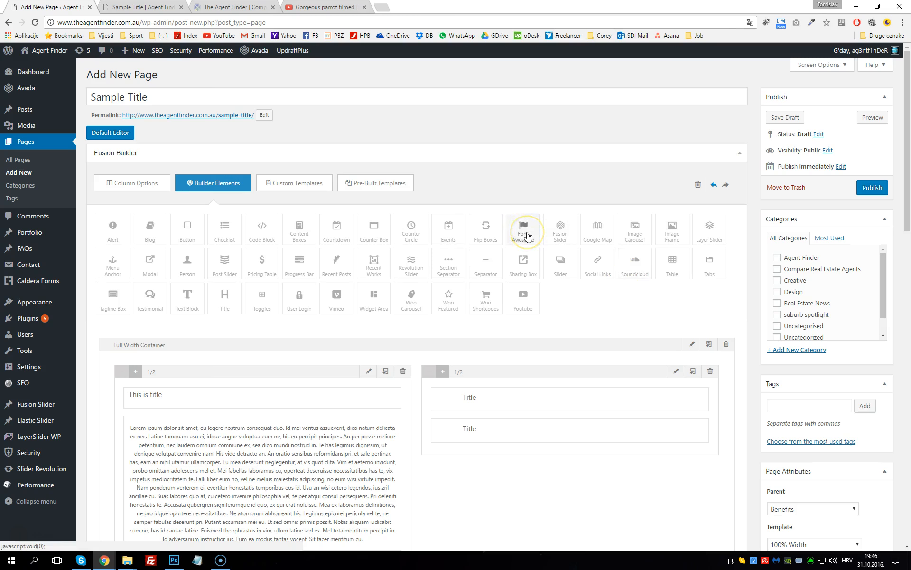
pyautogui.scroll(-4, 527, 236)
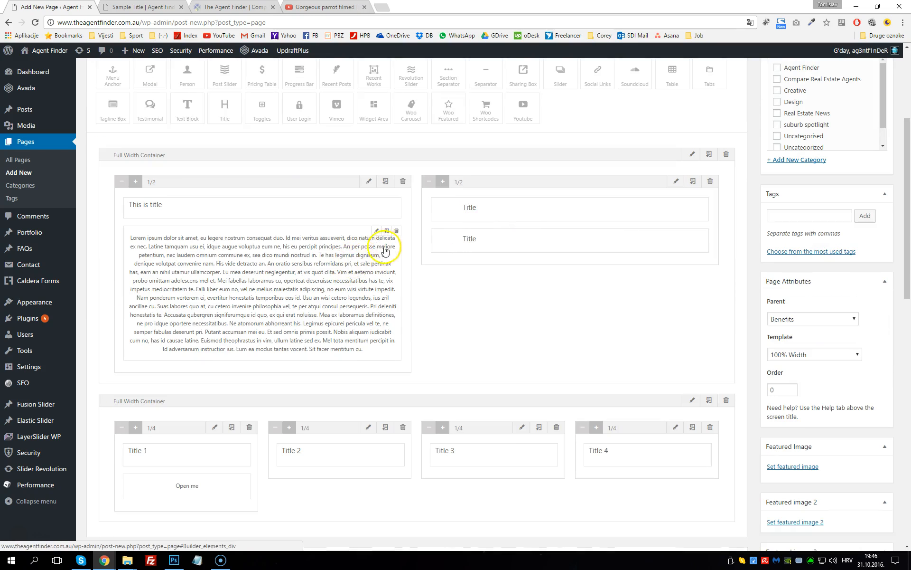
pyautogui.click(376, 232)
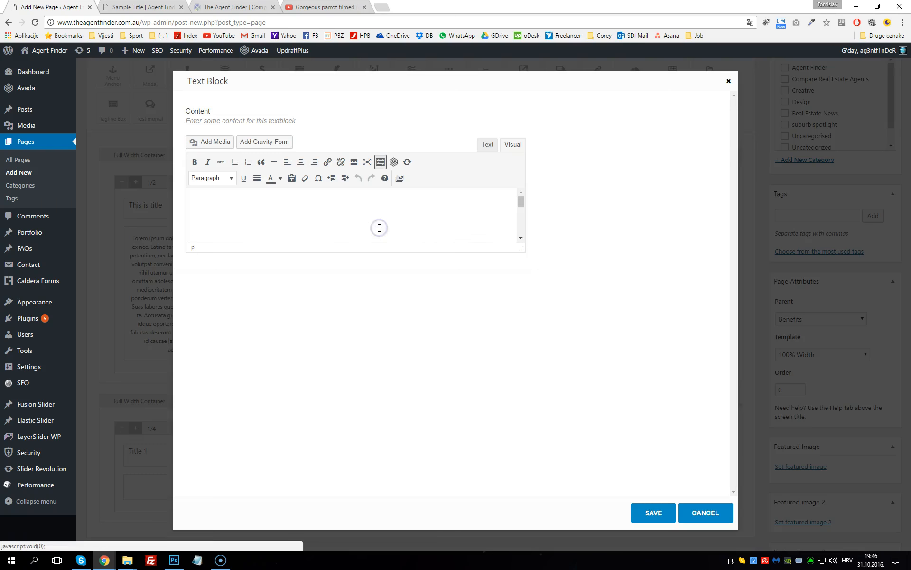
pyautogui.moveTo(521, 248); pyautogui.dragTo(512, 492)
pyautogui.click(376, 425)
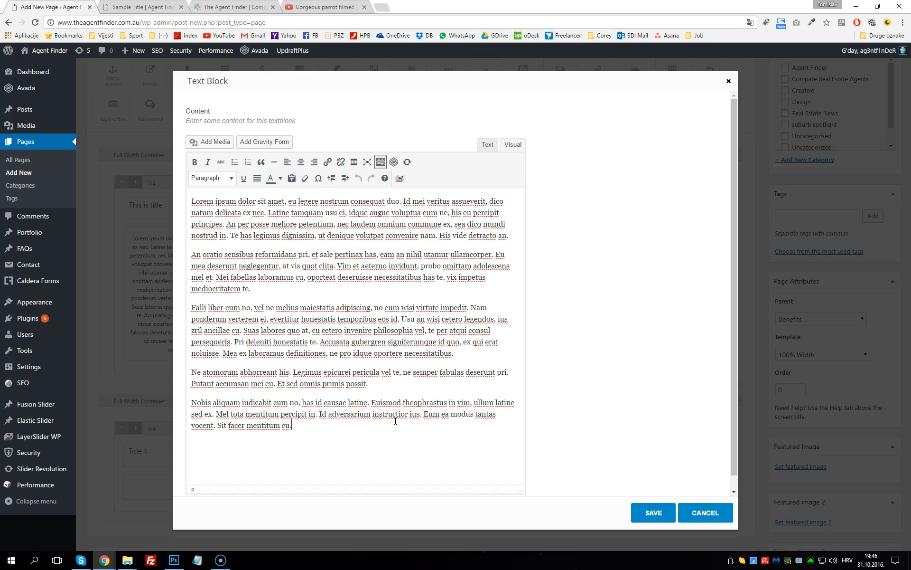
pyautogui.click(219, 141)
pyautogui.click(228, 147)
pyautogui.click(861, 522)
pyautogui.scroll(-6, 432, 327)
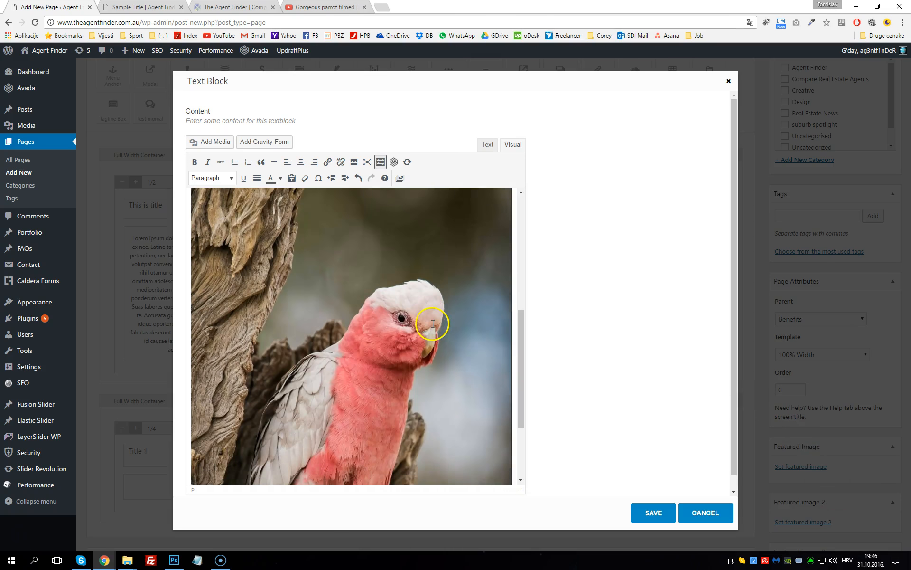
# Select the inserted parrot photo, check its left, centre and right alignment options, and save the Text Block.
pyautogui.click(424, 322)
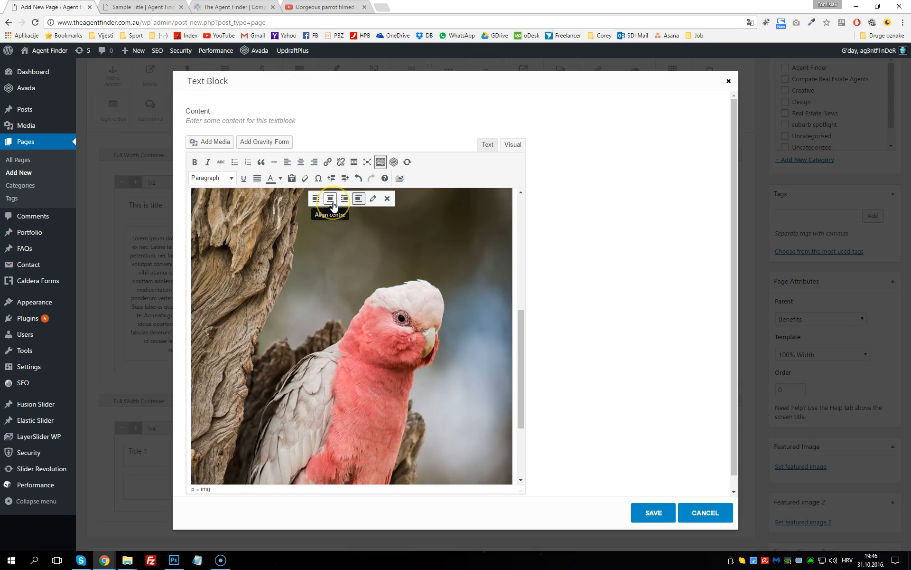
pyautogui.click(316, 201)
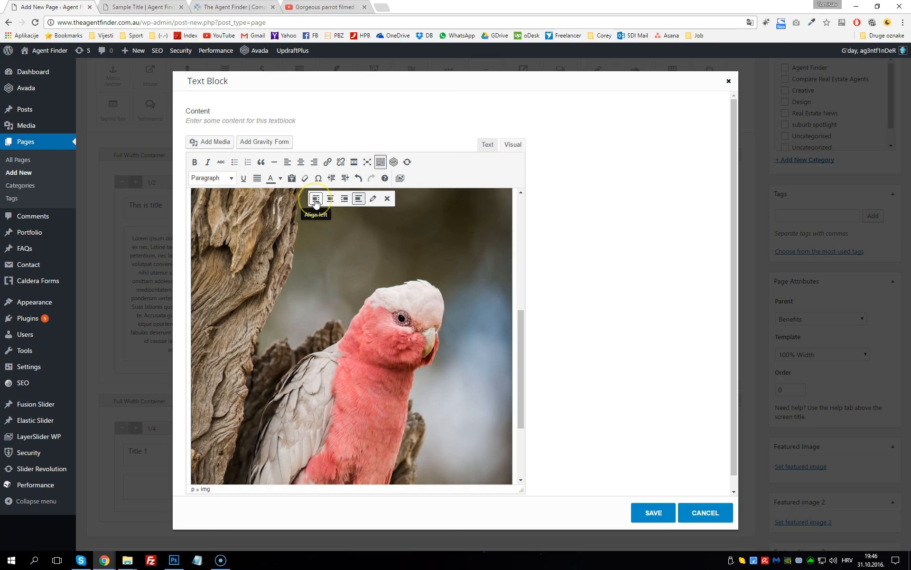
pyautogui.click(330, 199)
pyautogui.click(345, 200)
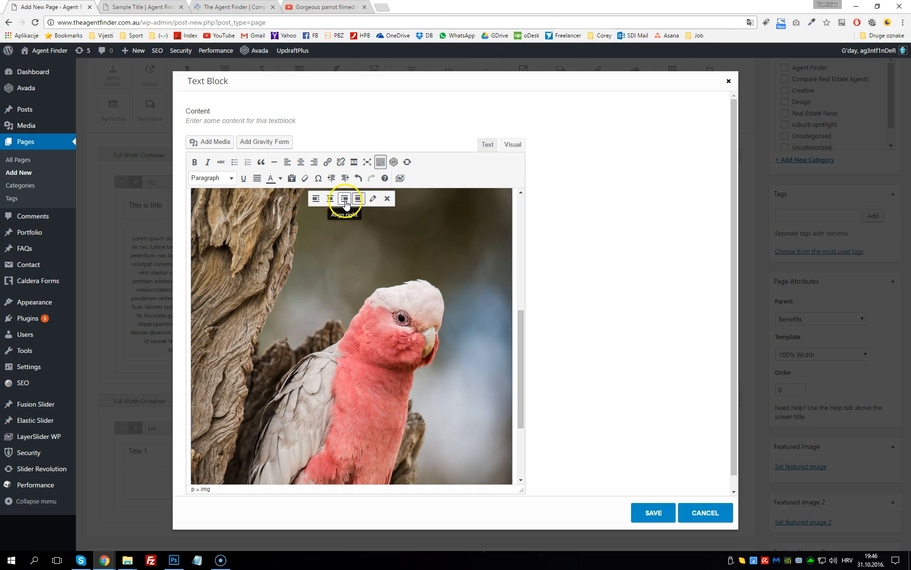
pyautogui.click(651, 518)
# Preview the page and examine the parrot photo beneath the lorem ipsum text and the row of four titles.
pyautogui.scroll(-6, 568, 380)
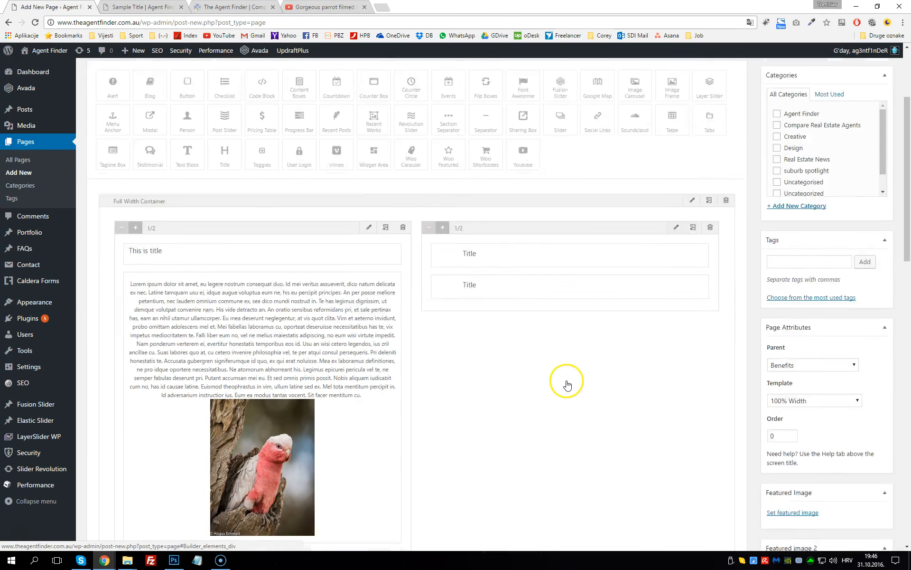
pyautogui.scroll(5, 565, 373)
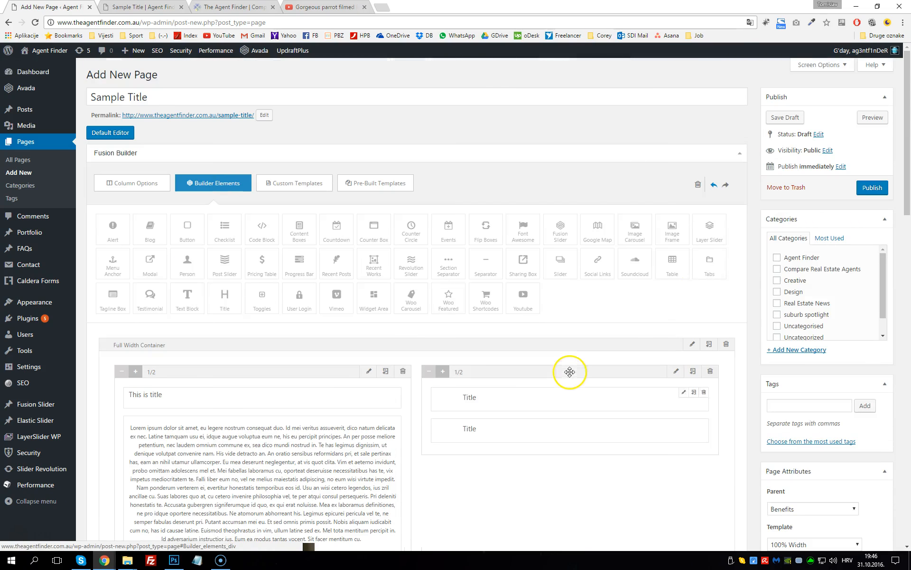
pyautogui.click(868, 118)
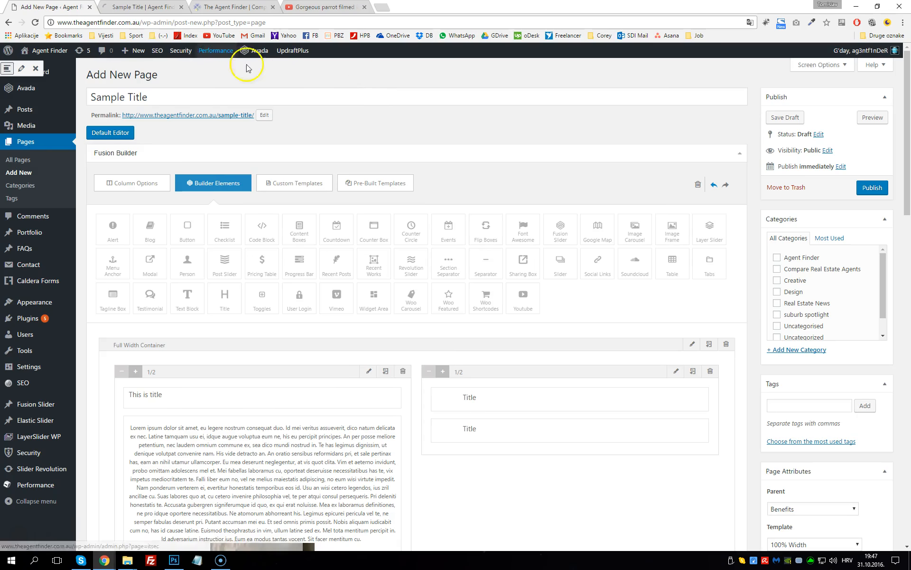
pyautogui.click(136, 7)
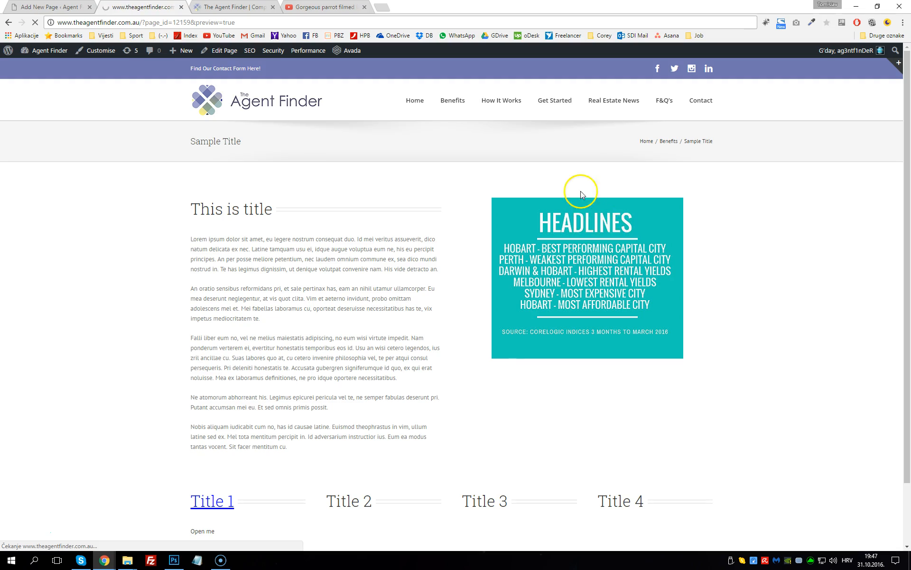
pyautogui.scroll(-7, 639, 259)
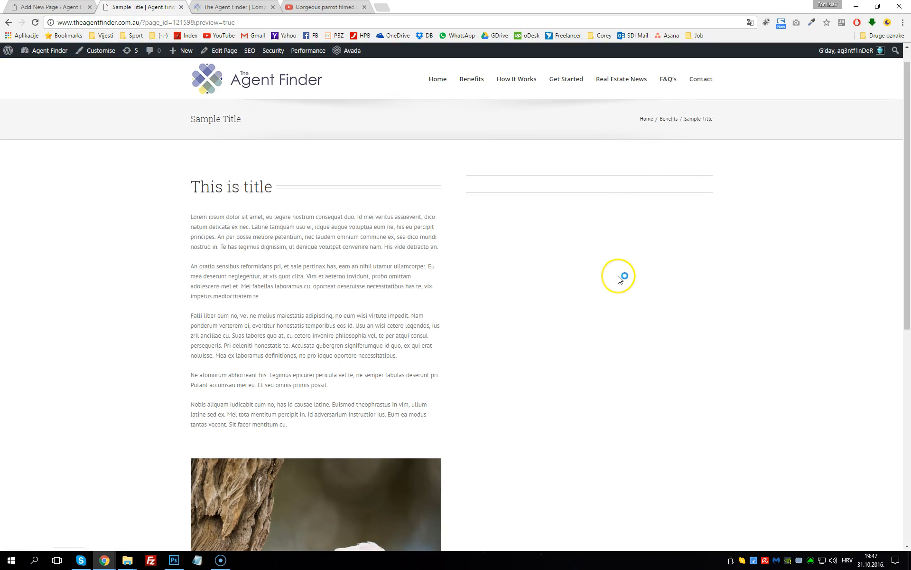
pyautogui.scroll(-2, 553, 258)
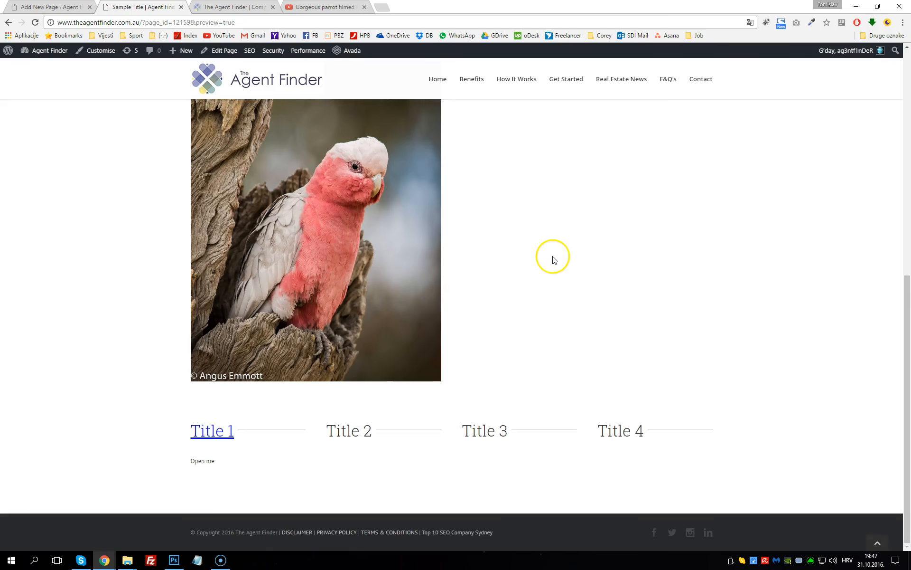
pyautogui.scroll(7, 552, 258)
pyautogui.scroll(-6, 552, 260)
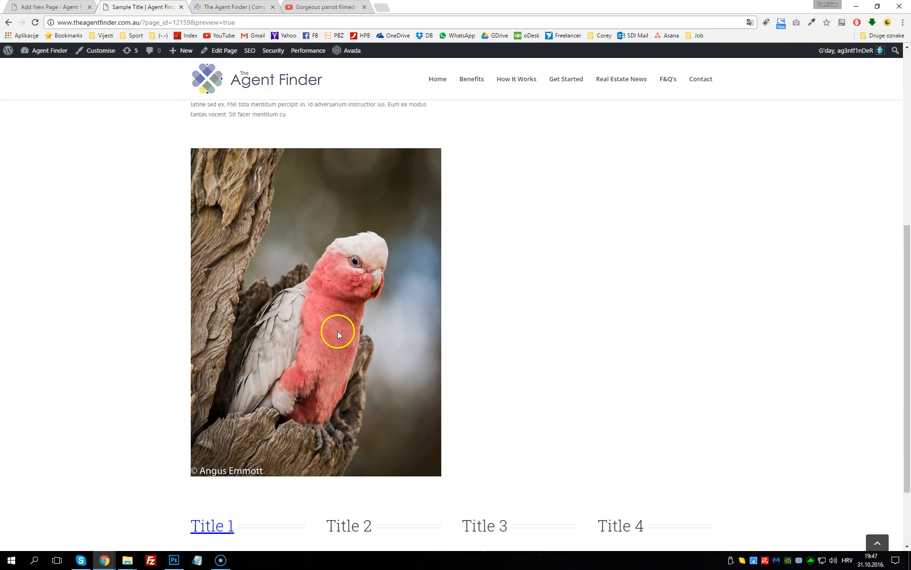
# Return to the page editor and delete the second 1/2 column containing the two Title elements.
pyautogui.scroll(5, 337, 332)
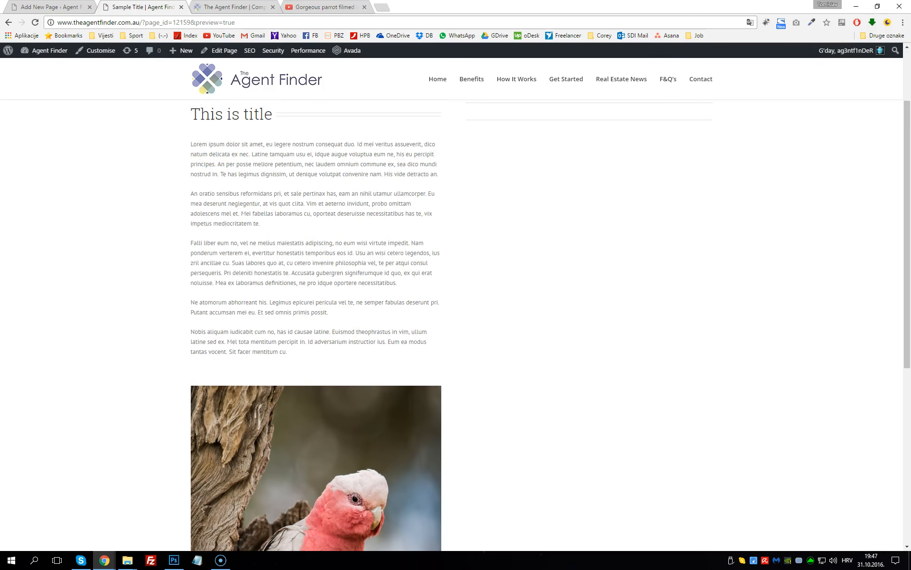
pyautogui.click(49, 7)
pyautogui.scroll(-3, 702, 253)
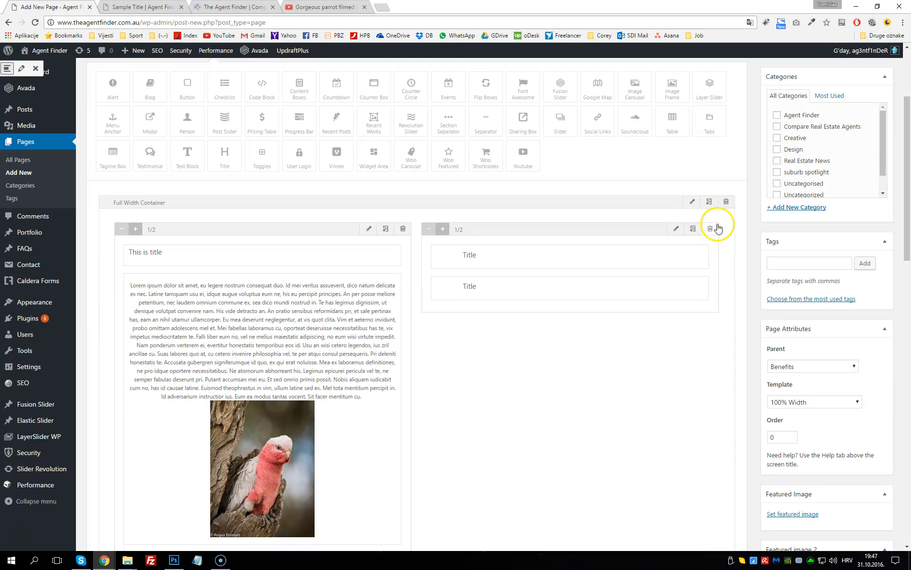
pyautogui.click(710, 229)
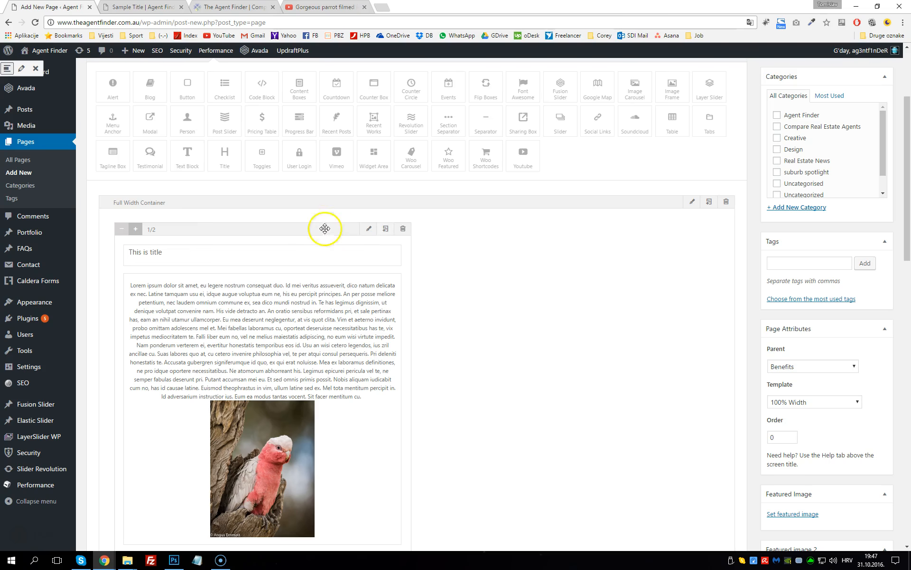
# Widen the remaining column with the title and parrot text block from 1/2 to 1/1.
pyautogui.moveTo(135, 232); pyautogui.dragTo(150, 231)
pyautogui.click(135, 229)
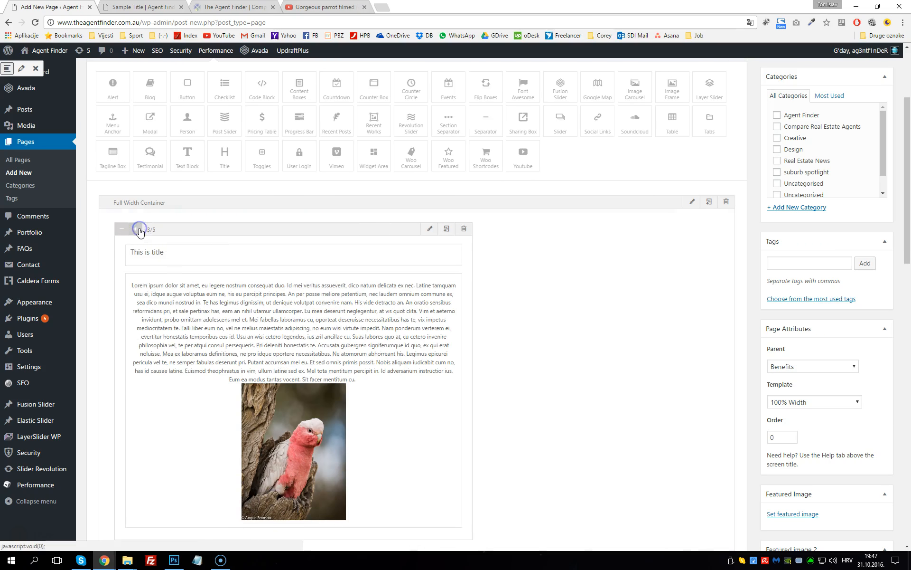
pyautogui.click(138, 230)
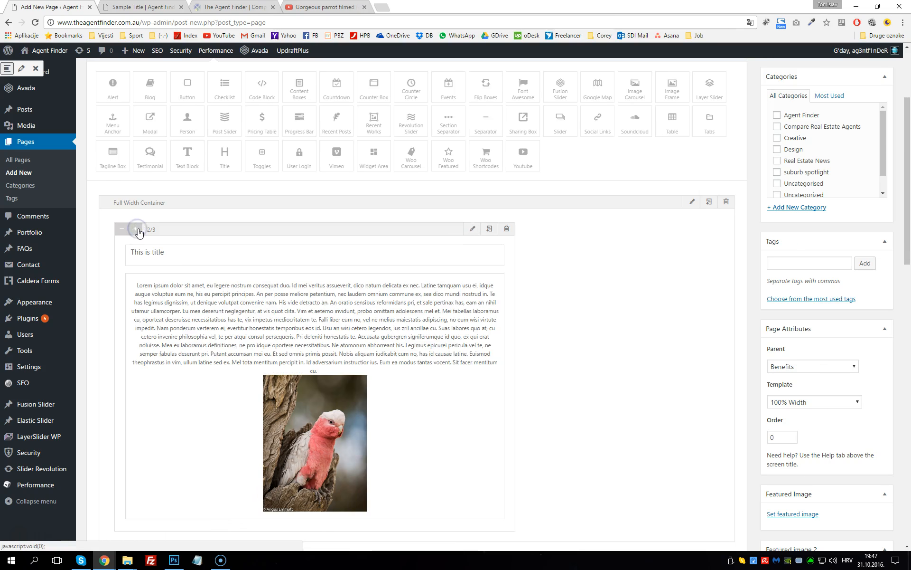
pyautogui.click(139, 232)
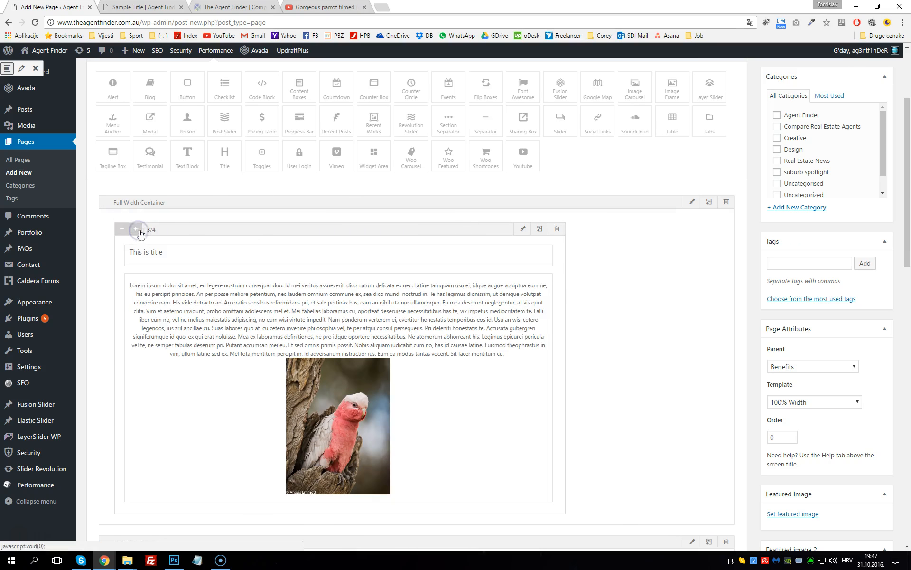
pyautogui.click(141, 232)
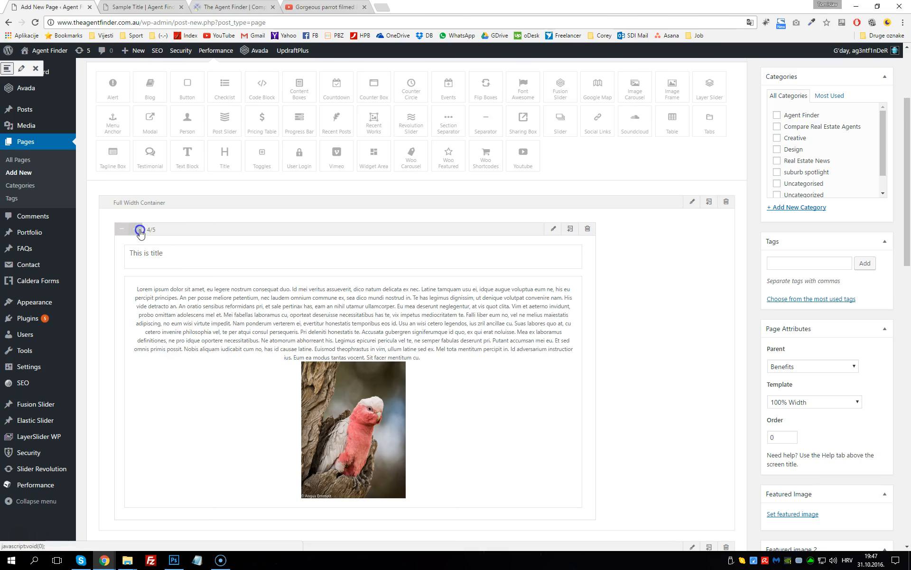
pyautogui.click(140, 231)
pyautogui.click(140, 231)
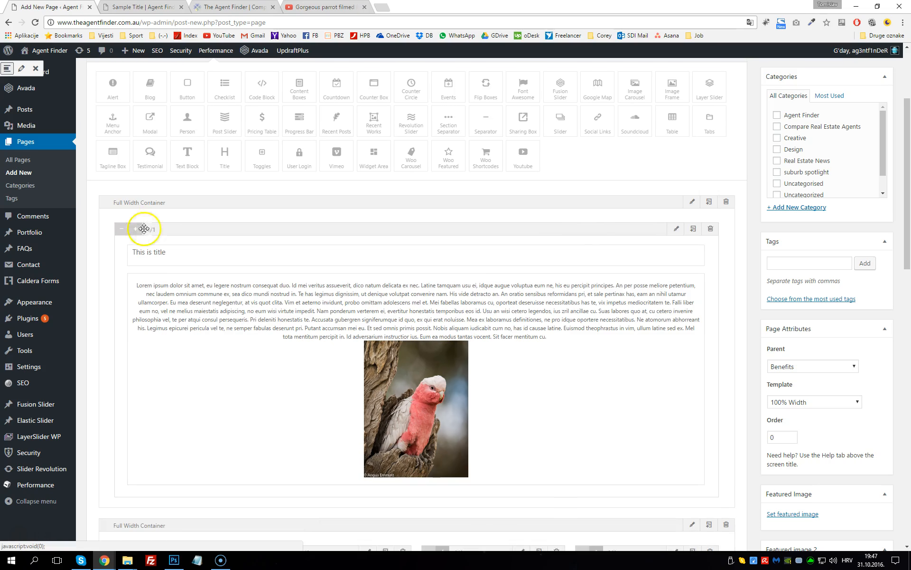
pyautogui.scroll(-4, 438, 252)
pyautogui.scroll(4, 522, 250)
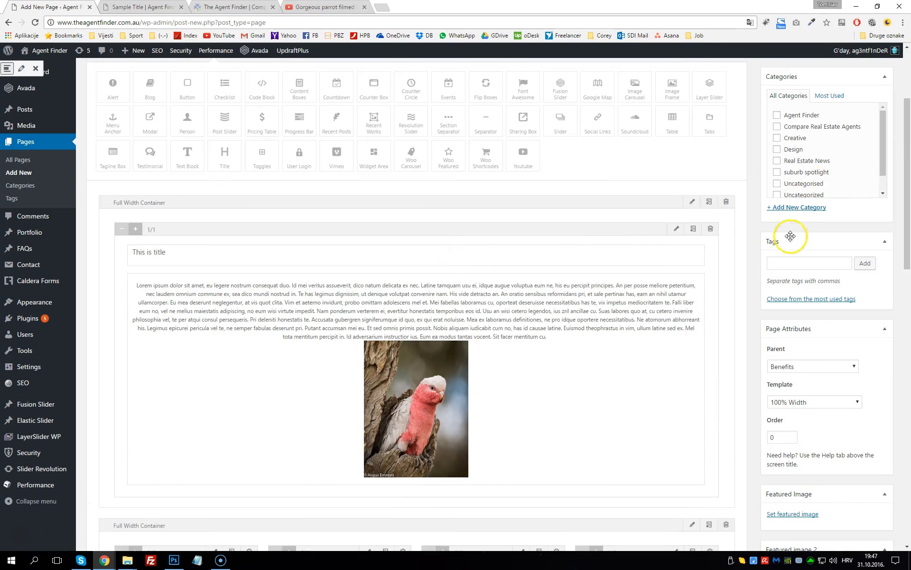
# Preview the page and examine the full-width title, lorem ipsum text and parrot photo.
pyautogui.scroll(3, 807, 204)
pyautogui.click(872, 117)
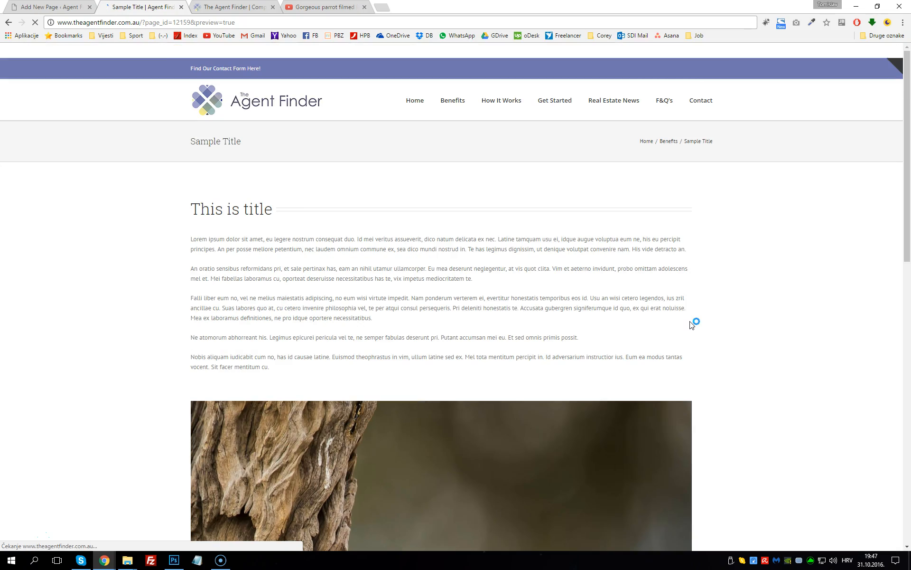
pyautogui.scroll(-8, 538, 320)
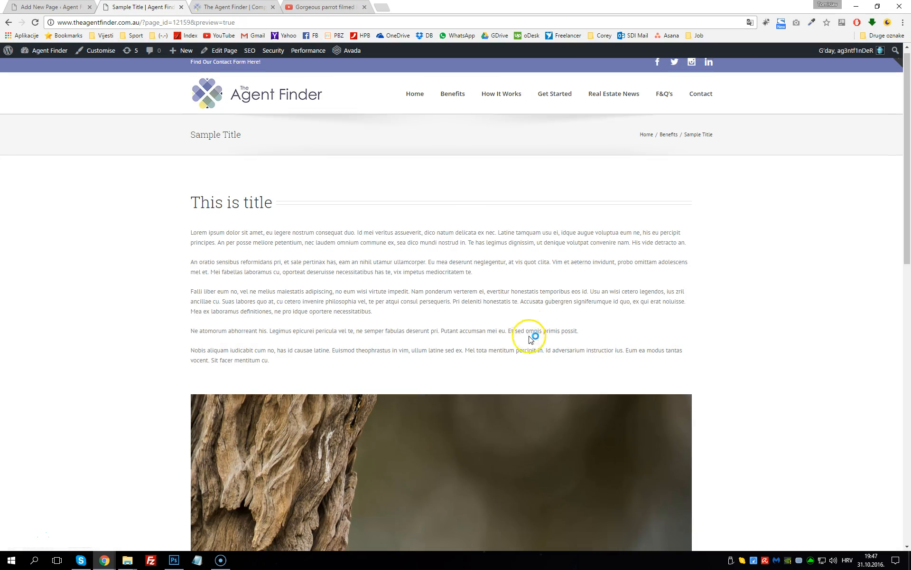
pyautogui.scroll(10, 535, 341)
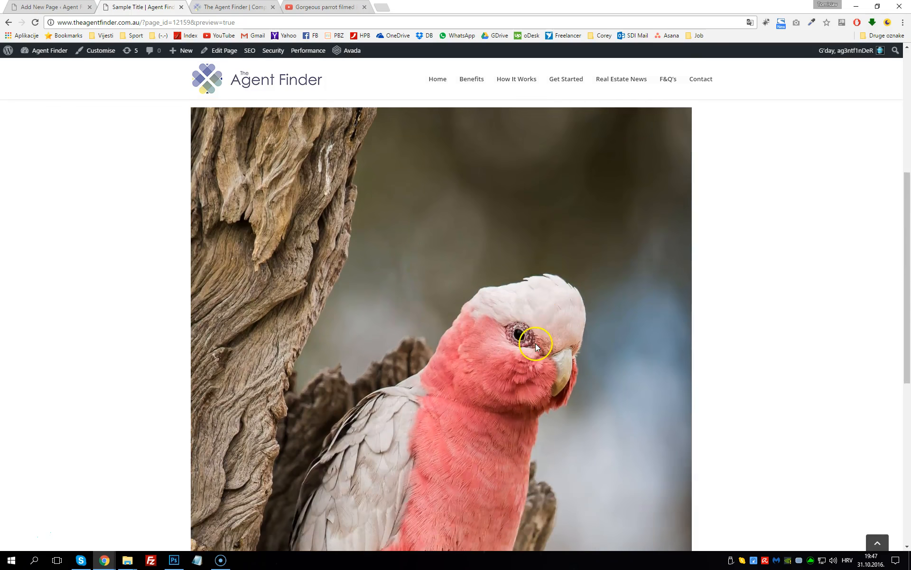
# Return to the page editor, check the available page template options, and look over the builder layout down to the four title columns.
pyautogui.click(50, 6)
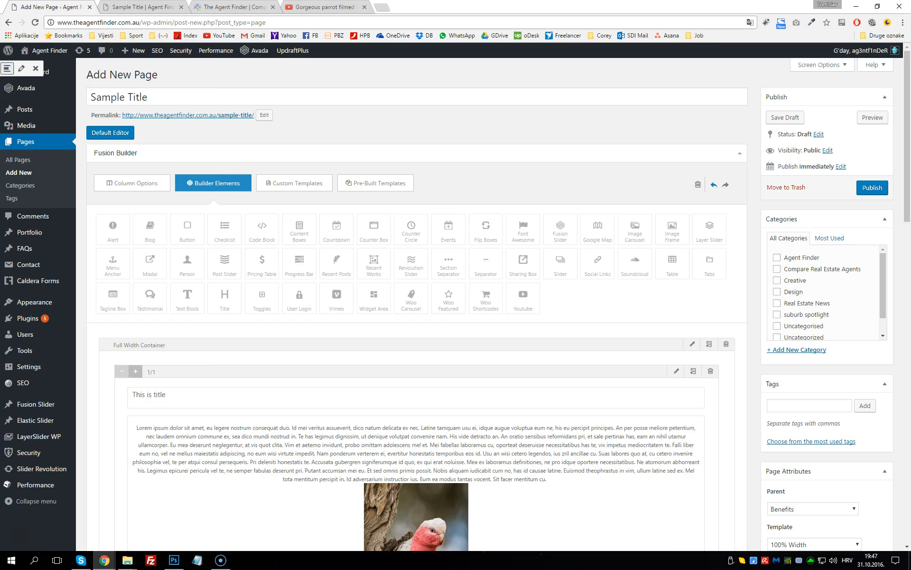
pyautogui.scroll(-3, 672, 229)
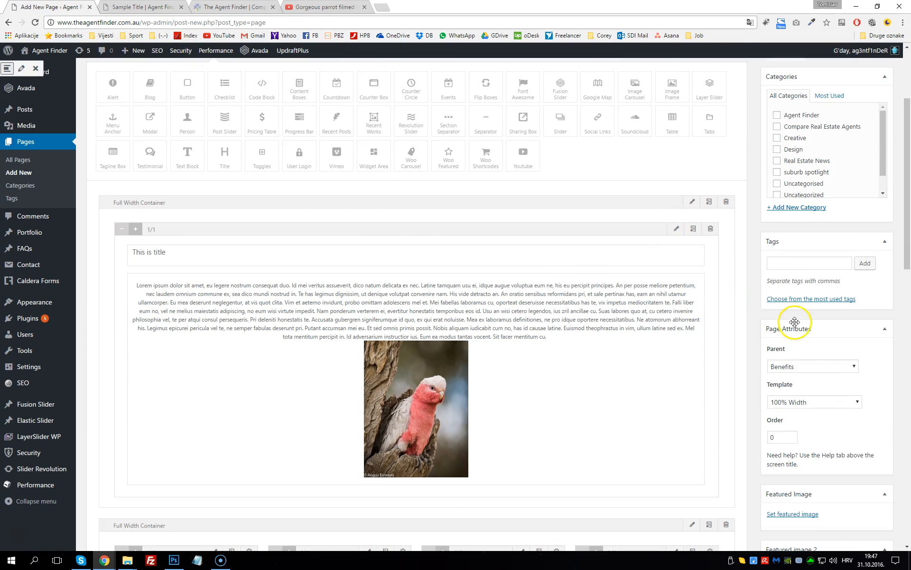
pyautogui.click(790, 402)
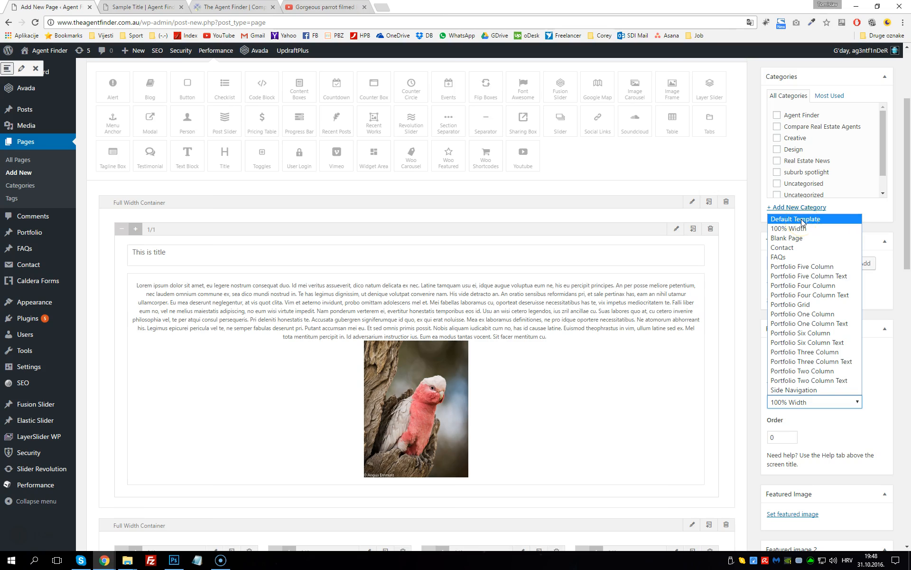
pyautogui.scroll(-5, 496, 311)
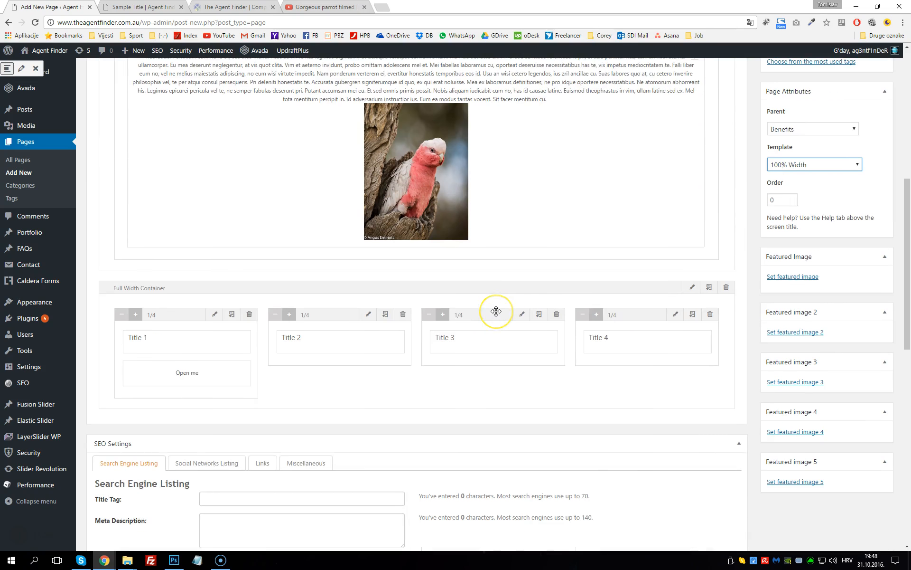
pyautogui.scroll(6, 496, 311)
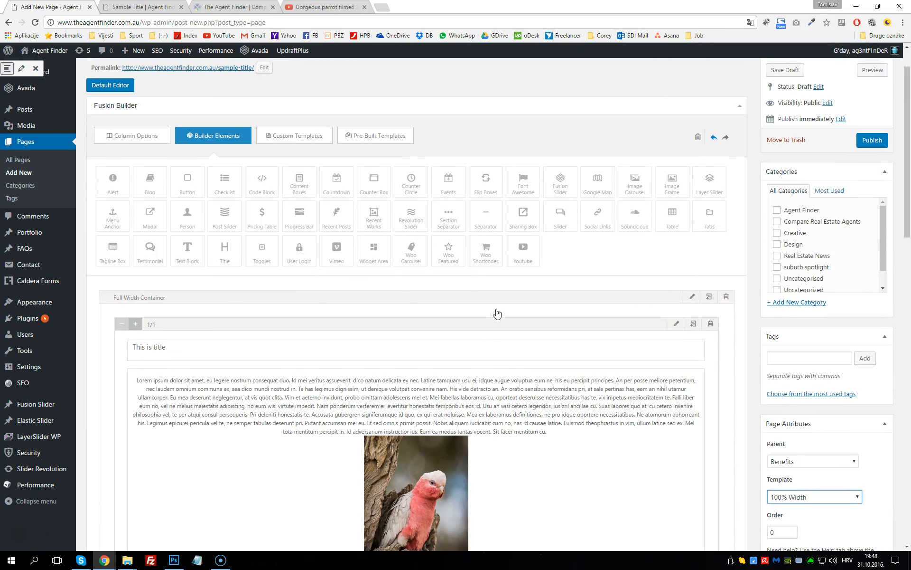
pyautogui.scroll(1, 497, 315)
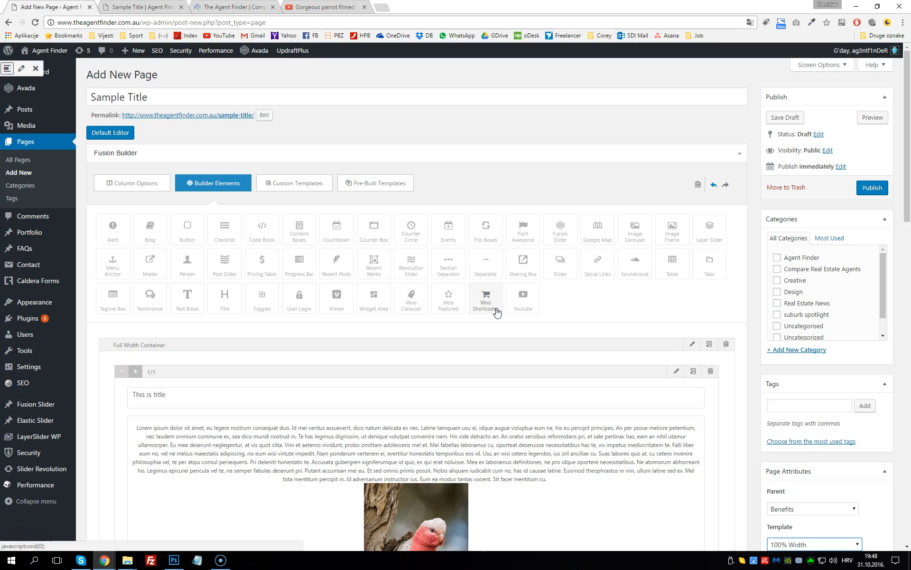
pyautogui.click(560, 303)
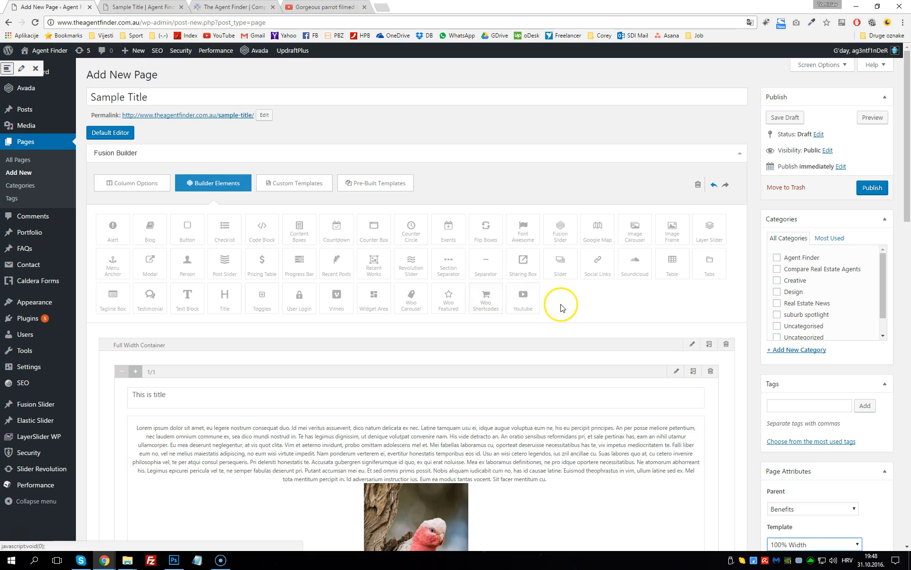